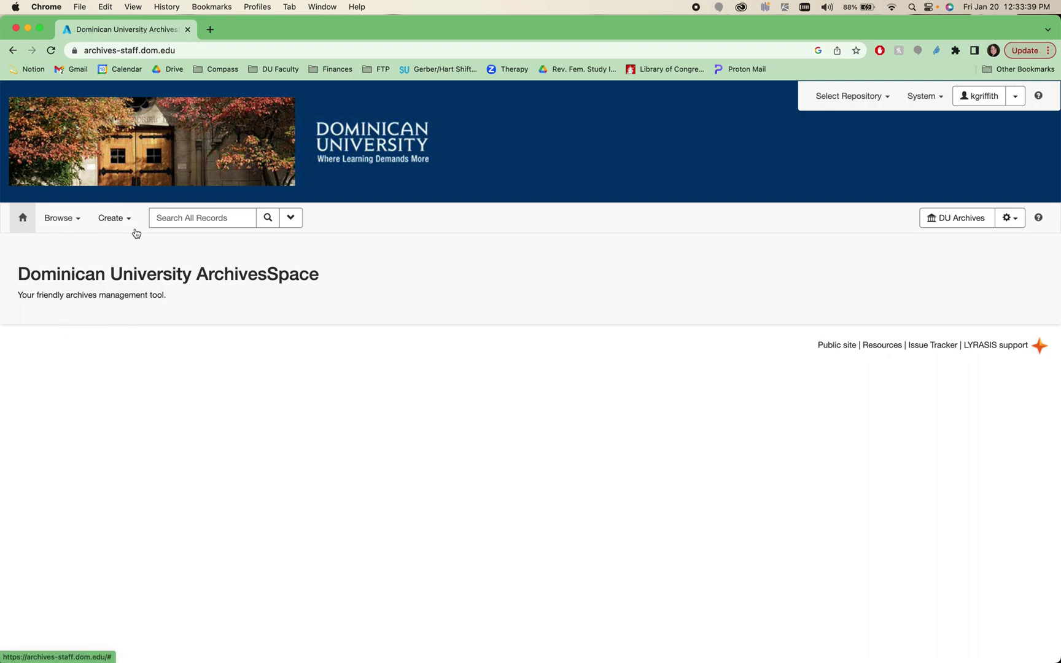
- Browse the resource records and open the Free 'Em All Radio collection for editing
click(75, 222)
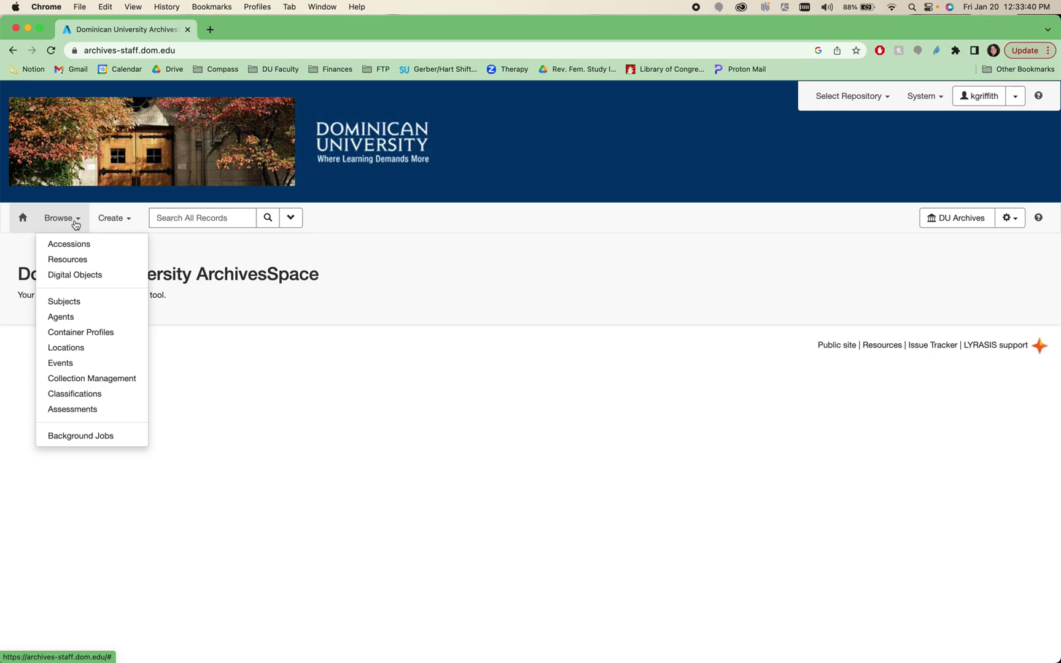
click(76, 258)
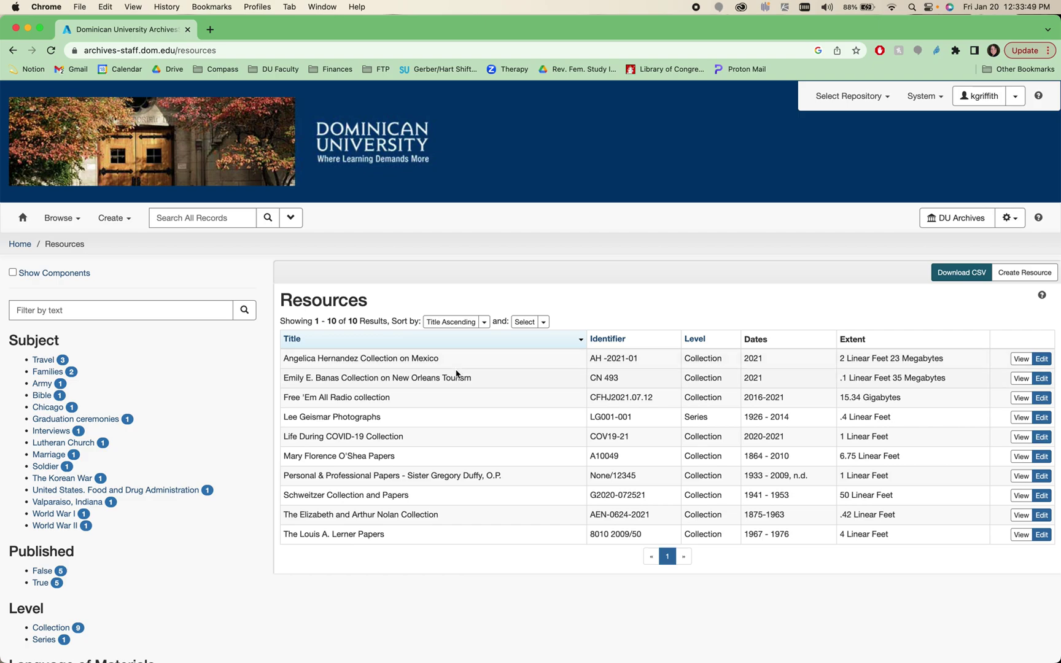
scroll(449, 467, down, 2)
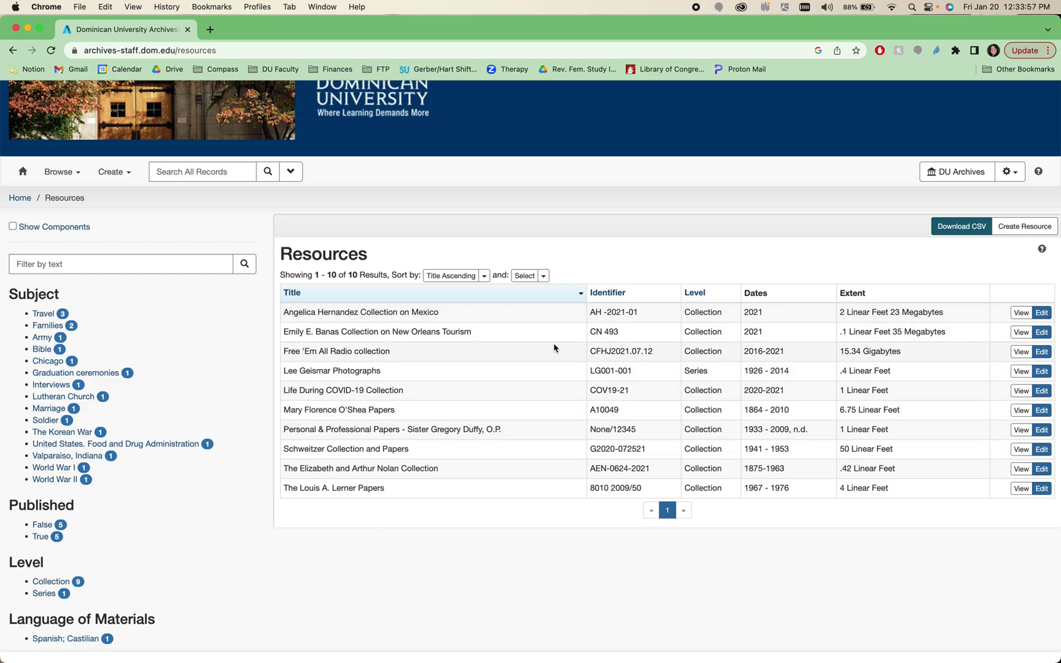
drag(285, 351, 395, 358)
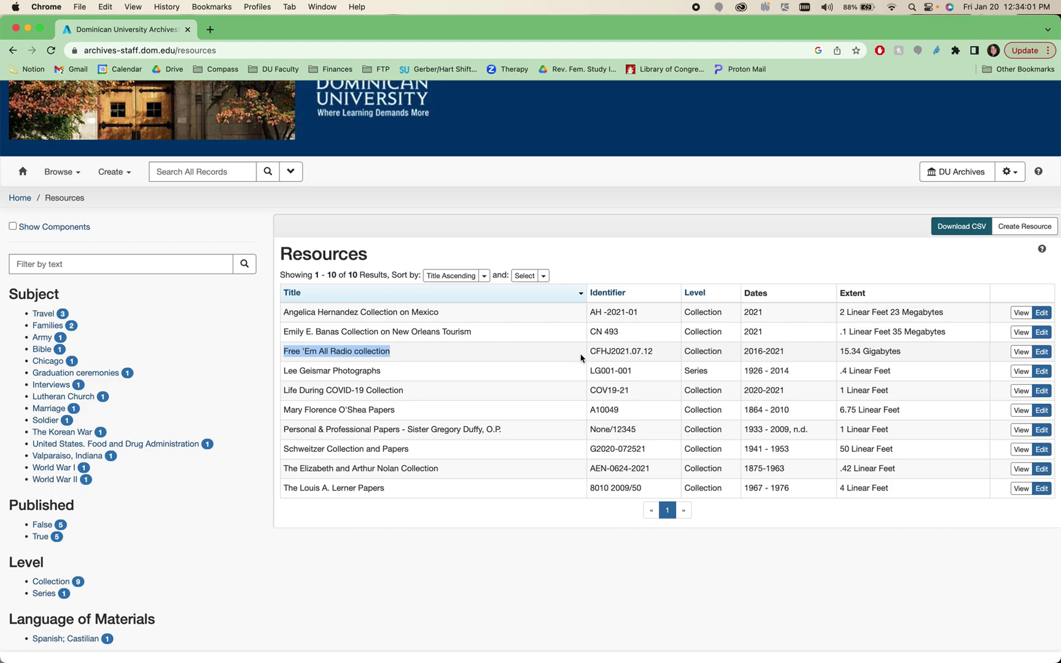
drag(658, 354, 593, 352)
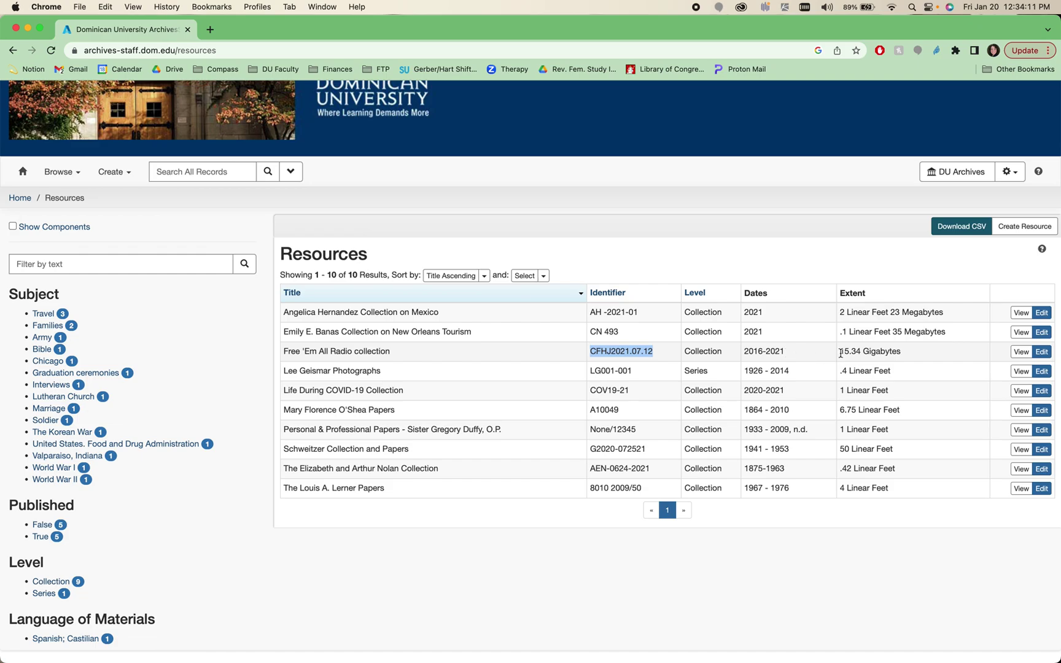
click(1042, 355)
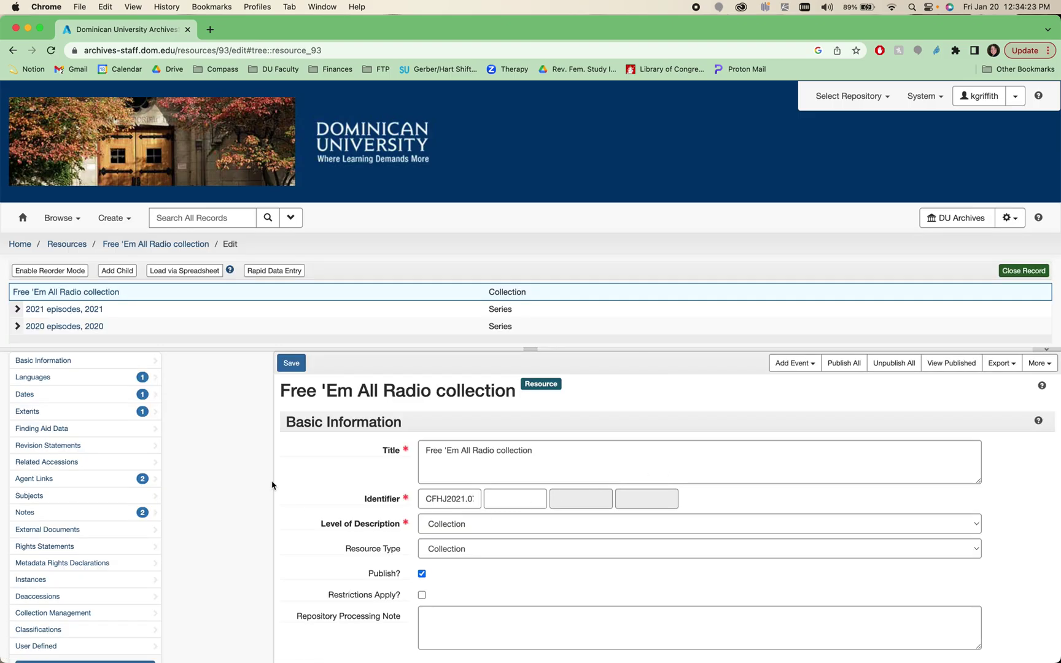
- Look through all sections of the collection's resource record, from Basic Information to User Defined
scroll(272, 485, down, 5)
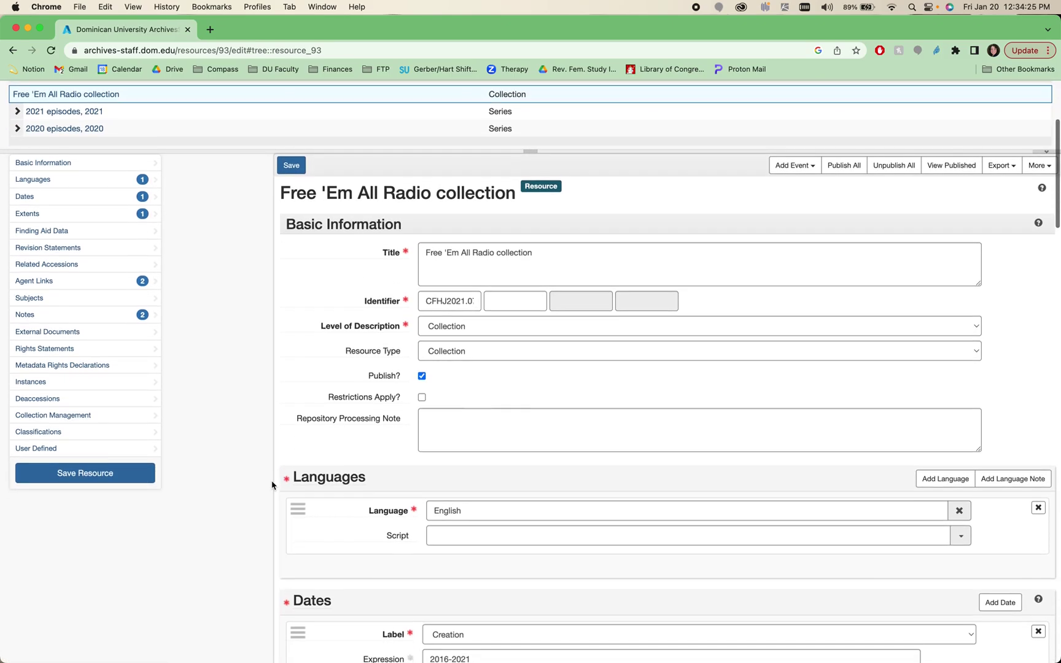
scroll(272, 485, down, 8)
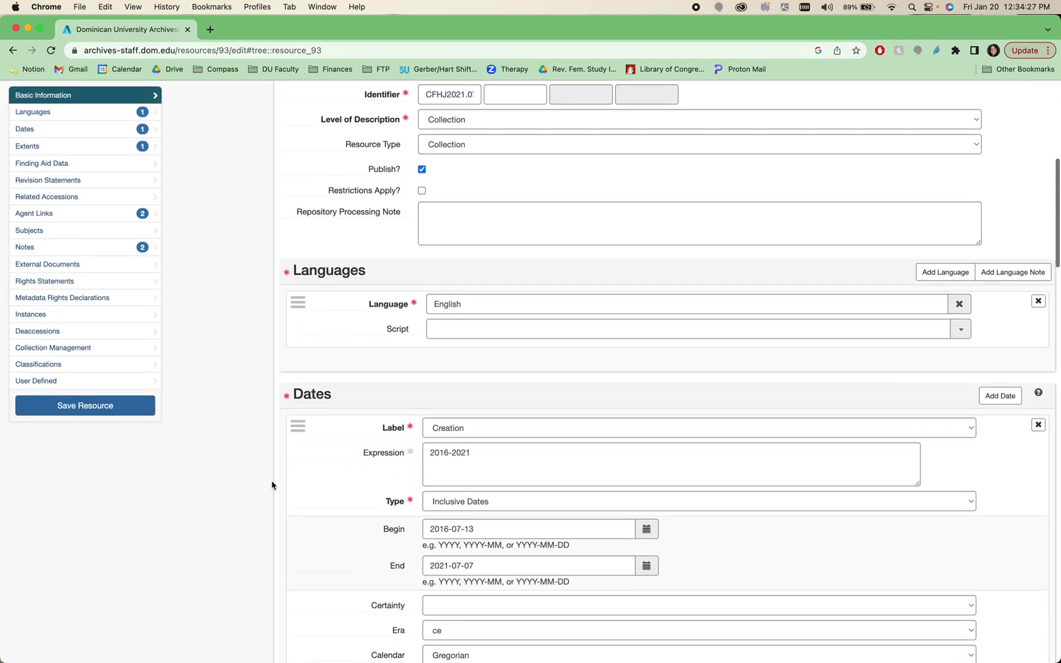
scroll(272, 485, down, 10)
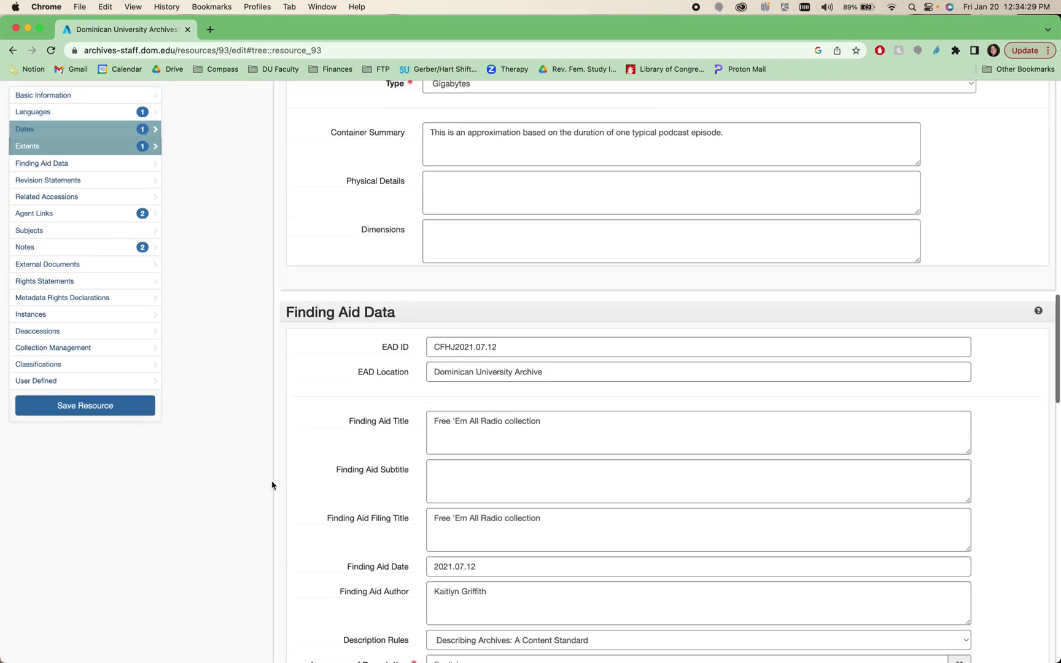
scroll(272, 485, down, 12)
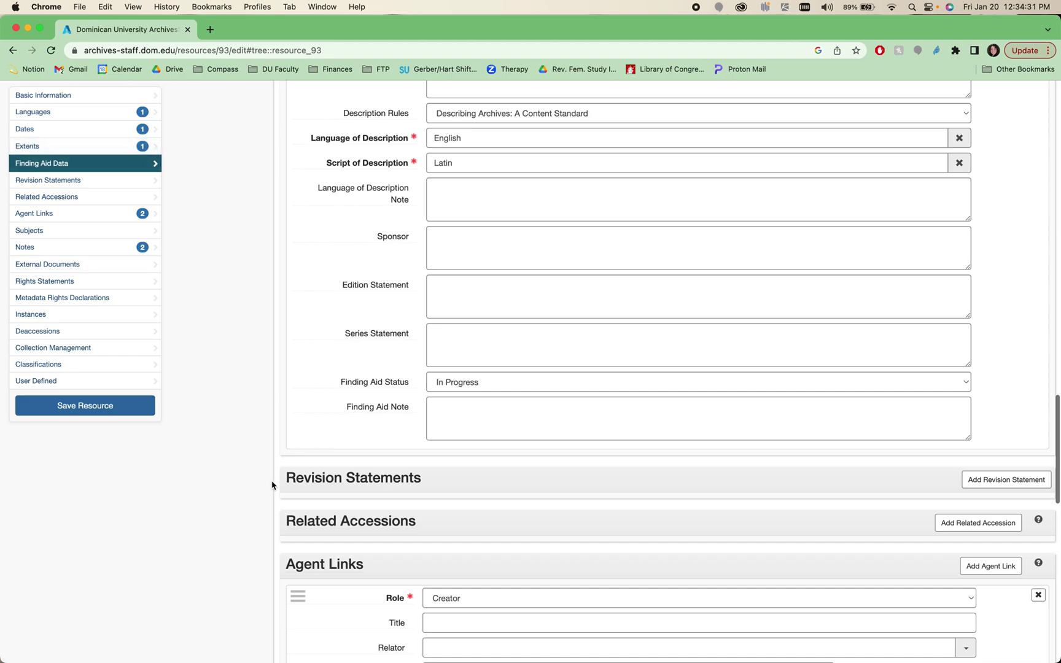
scroll(272, 485, down, 6)
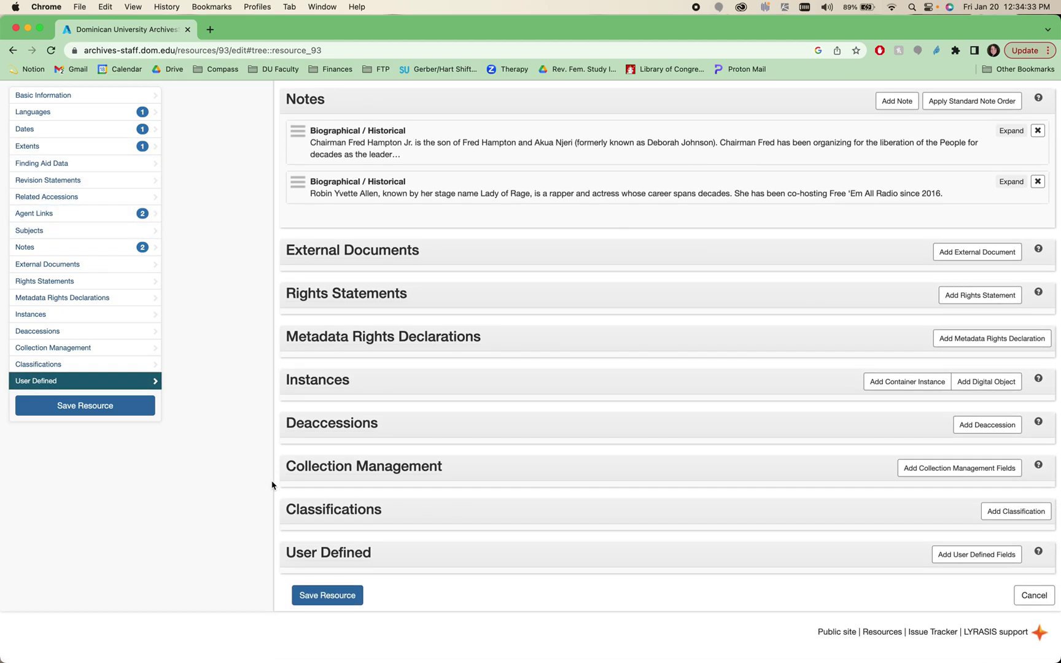
scroll(272, 485, up, 5)
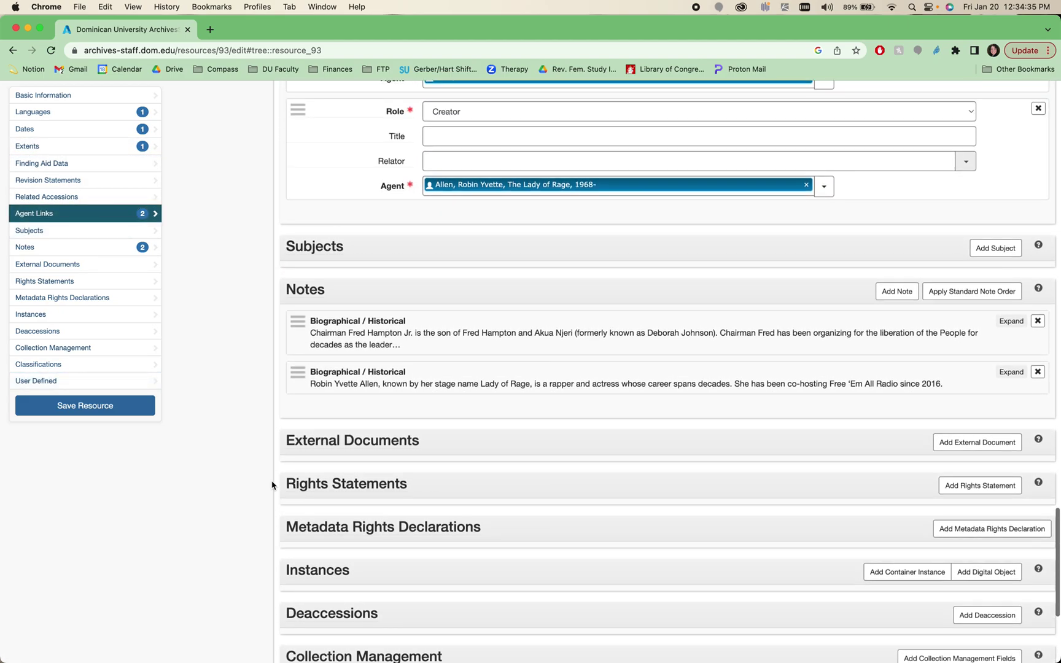
scroll(272, 485, up, 15)
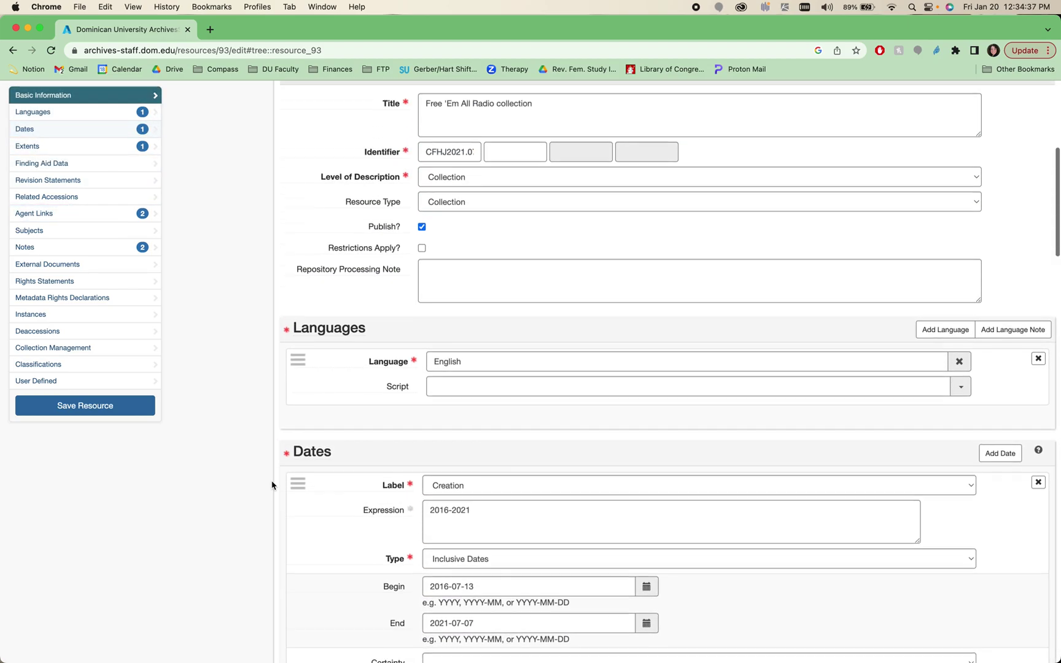
scroll(272, 485, up, 3)
scroll(272, 485, down, 10)
scroll(272, 485, up, 3)
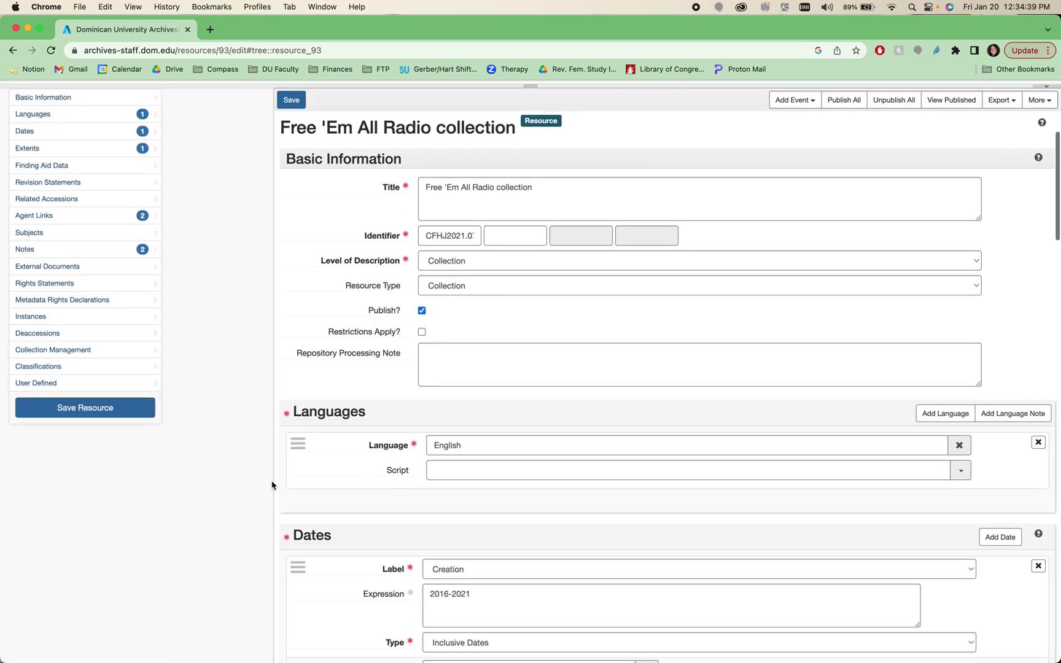
scroll(273, 449, up, 2)
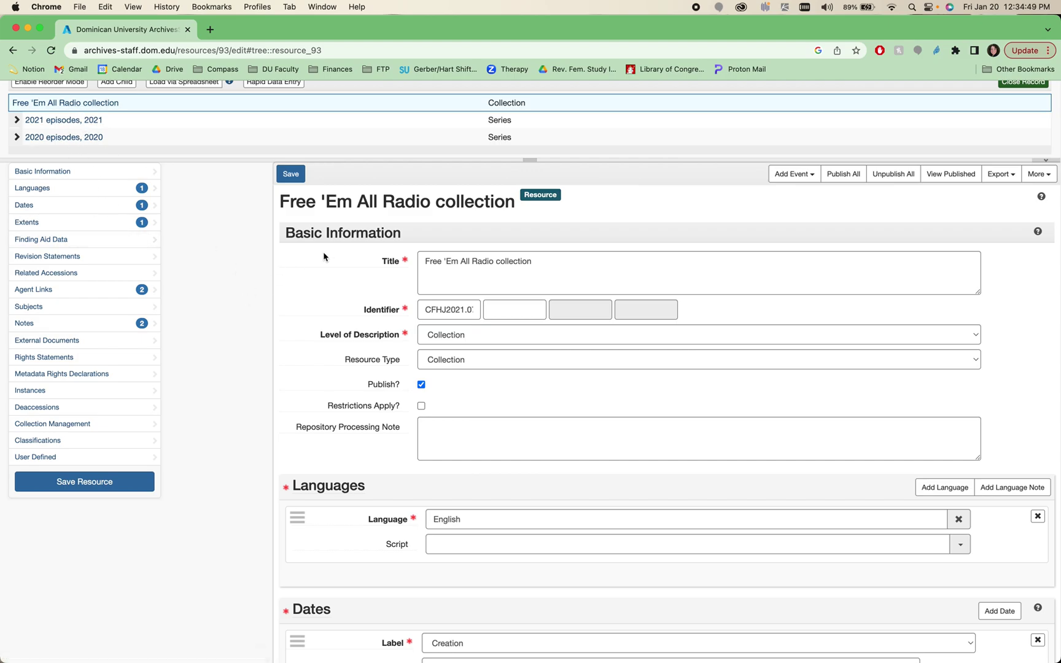
- Review the title and the available Level of Description and Resource Type options, keeping Collection for both
mouse_move(411, 261)
drag(423, 261, 553, 259)
click(553, 259)
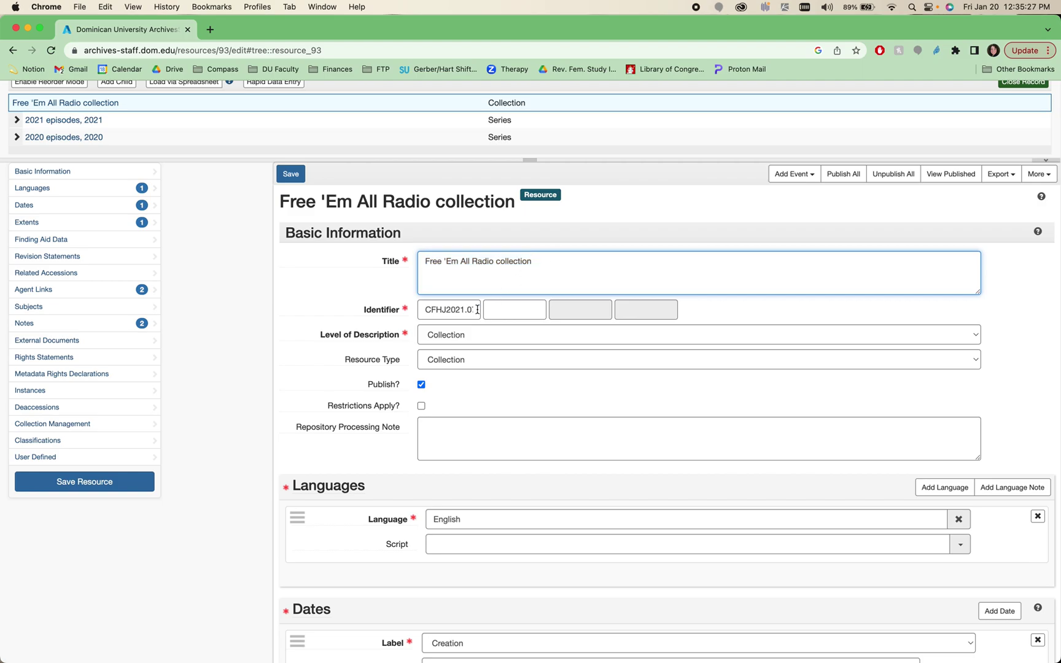
click(446, 335)
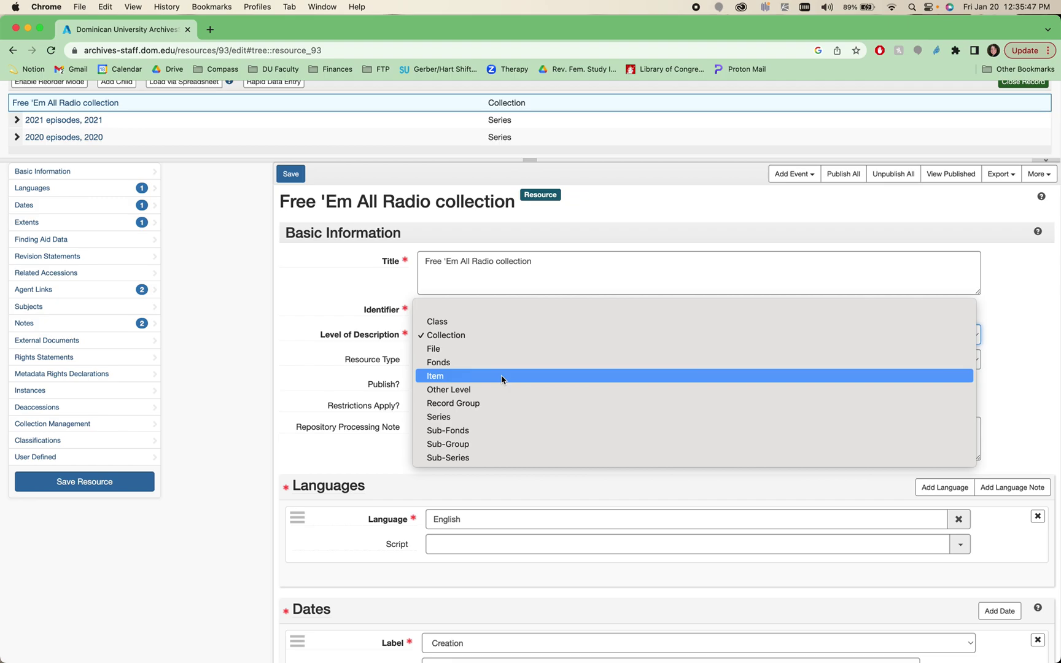
click(484, 340)
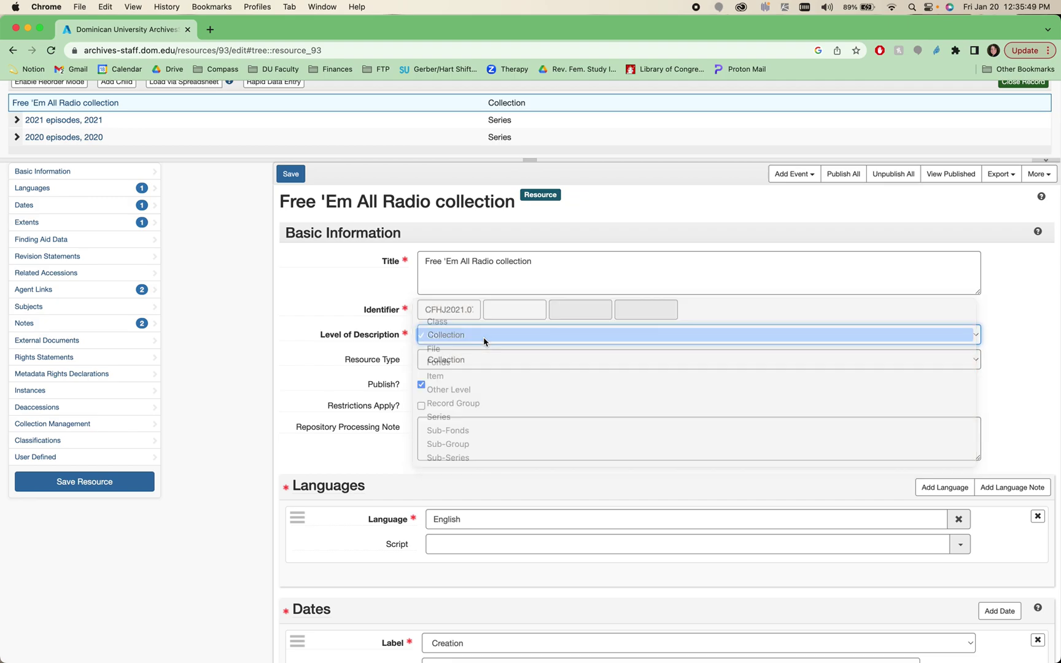
click(476, 360)
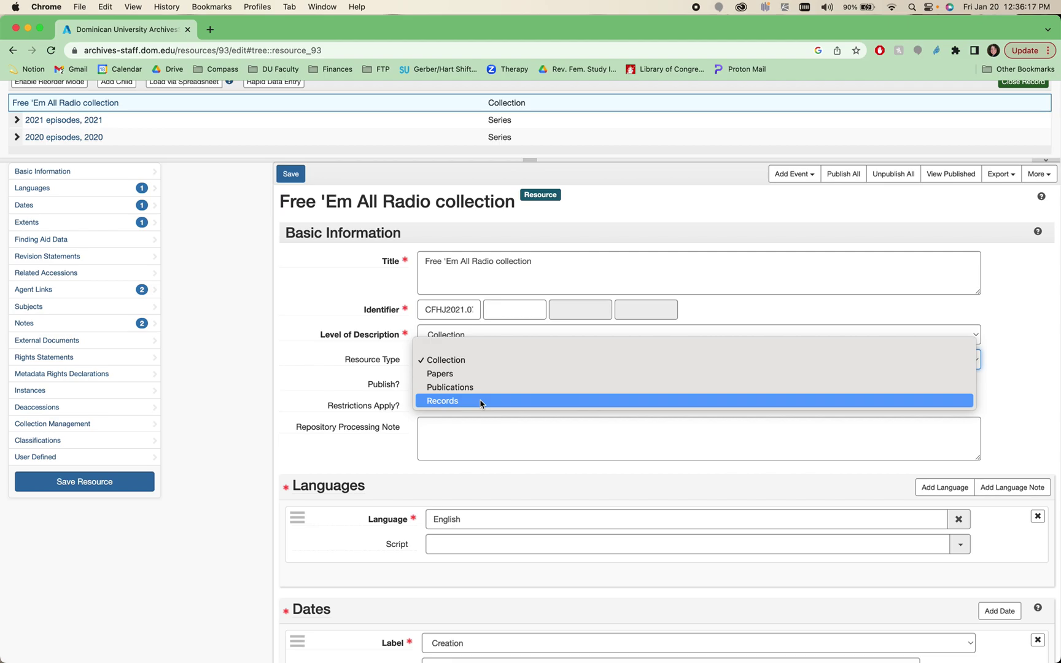
click(468, 360)
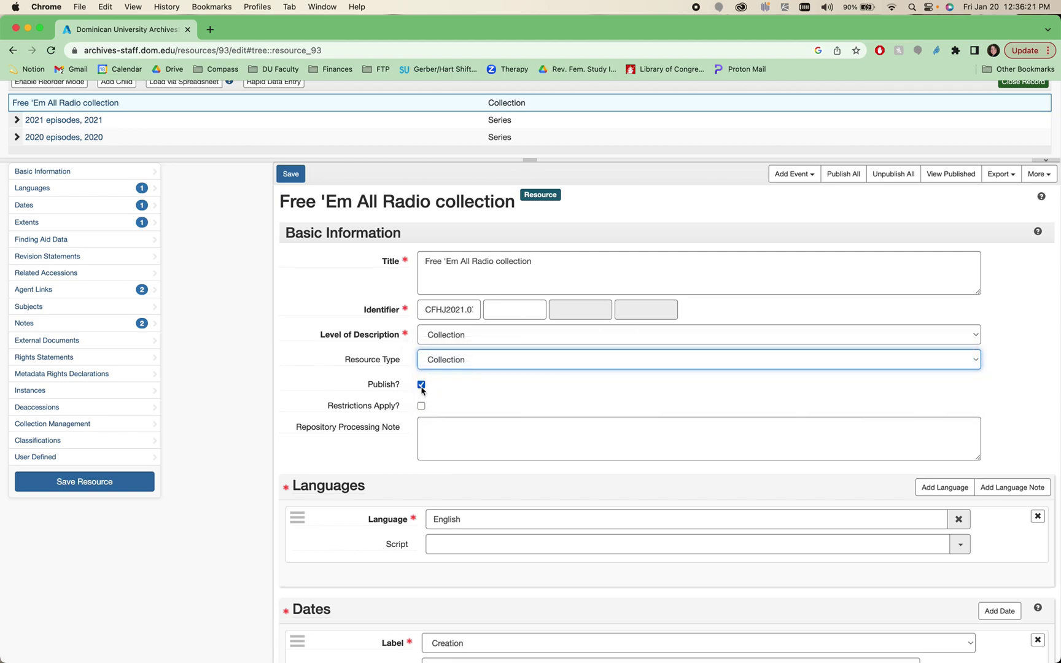
- Read the field help for Restrictions Apply and Repository Processing Note in Basic Information
mouse_move(365, 410)
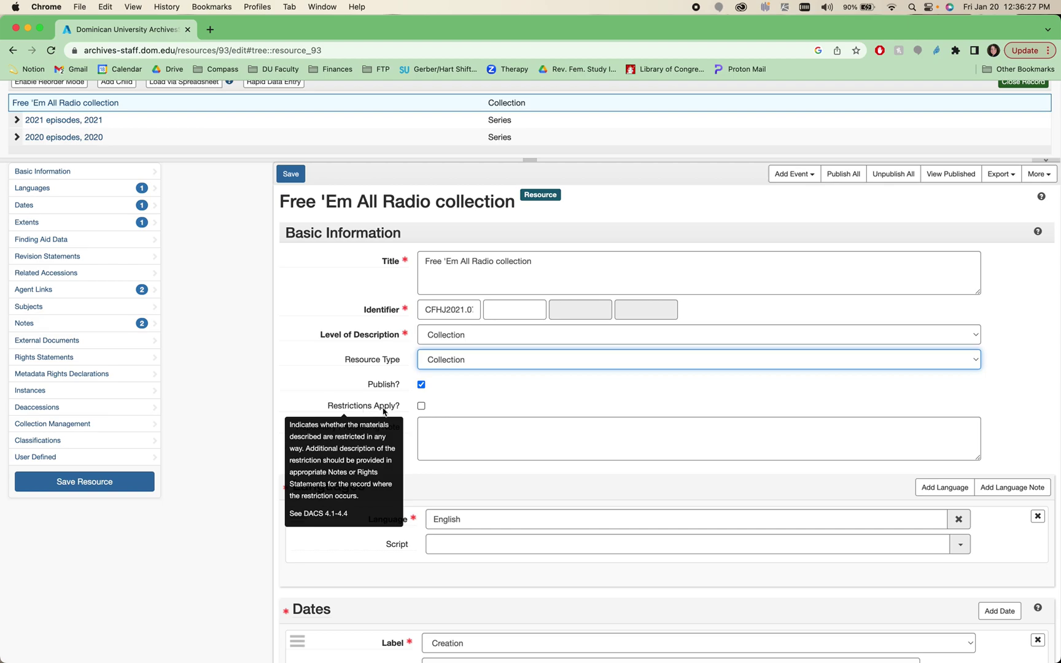
mouse_move(350, 433)
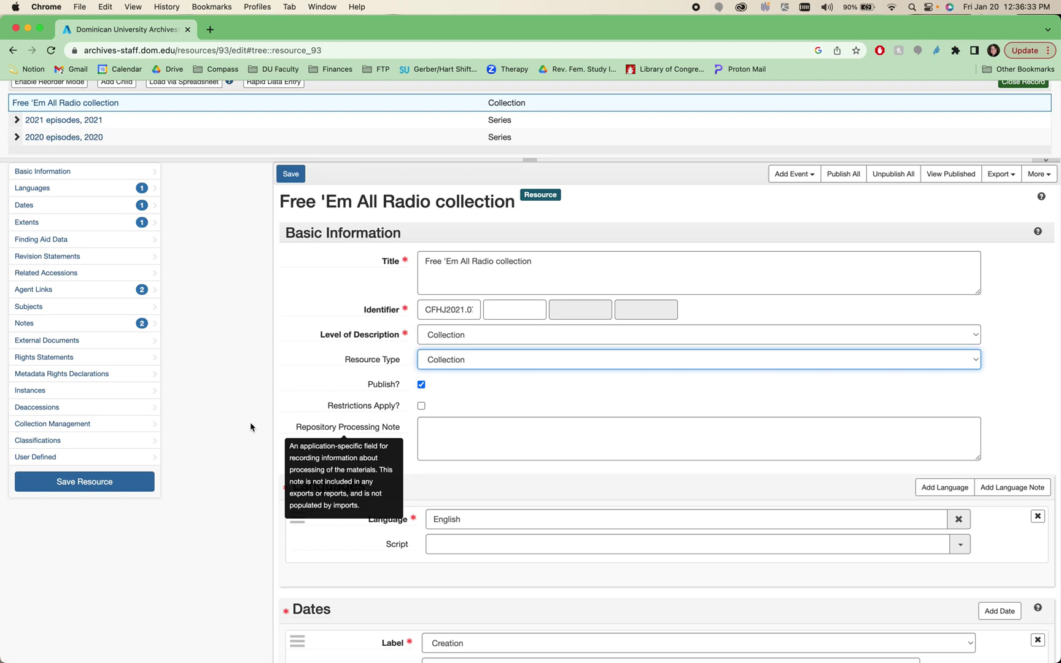
scroll(320, 508, down, 3)
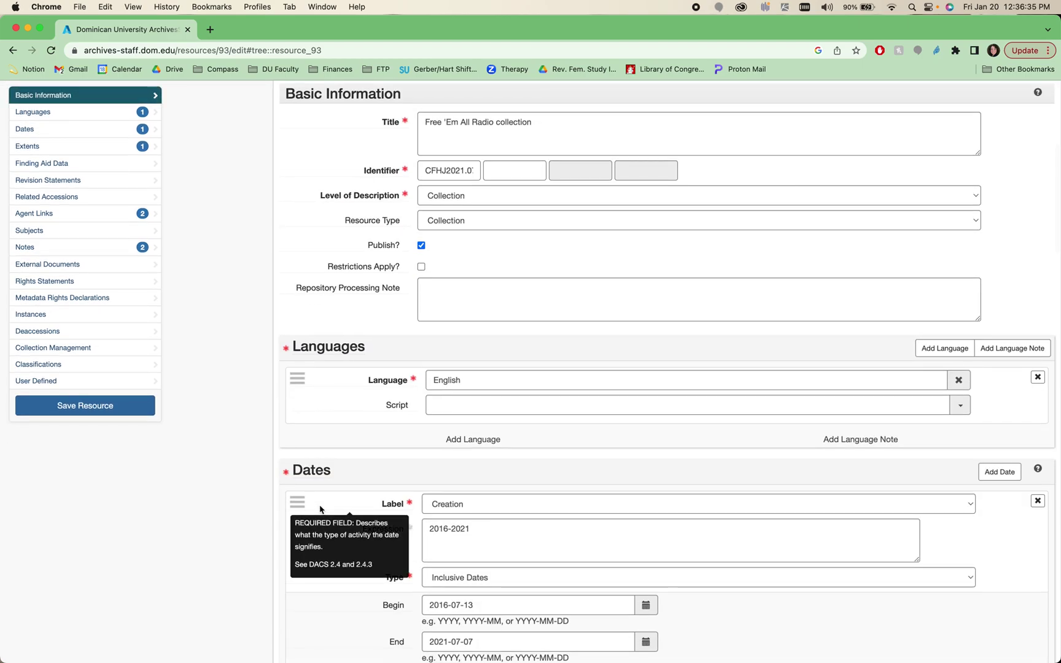
scroll(262, 434, down, 3)
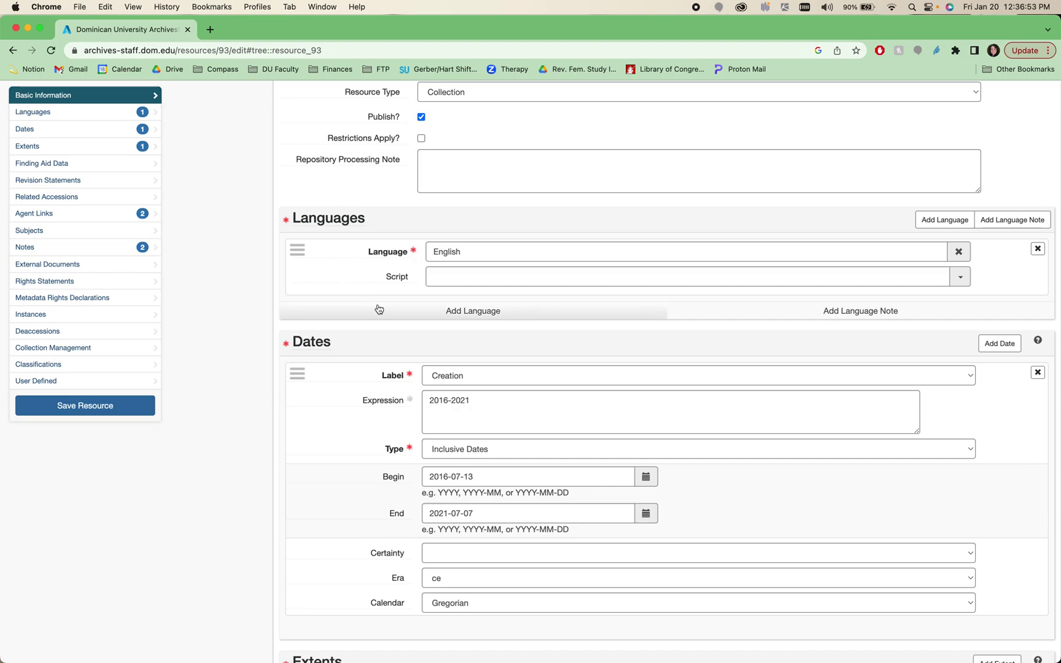
- Try to reposition the English entry of the Languages section within the record
mouse_move(295, 246)
mouse_down()
mouse_move(294, 466)
mouse_move(296, 244)
mouse_up()
scroll(296, 244, down, 5)
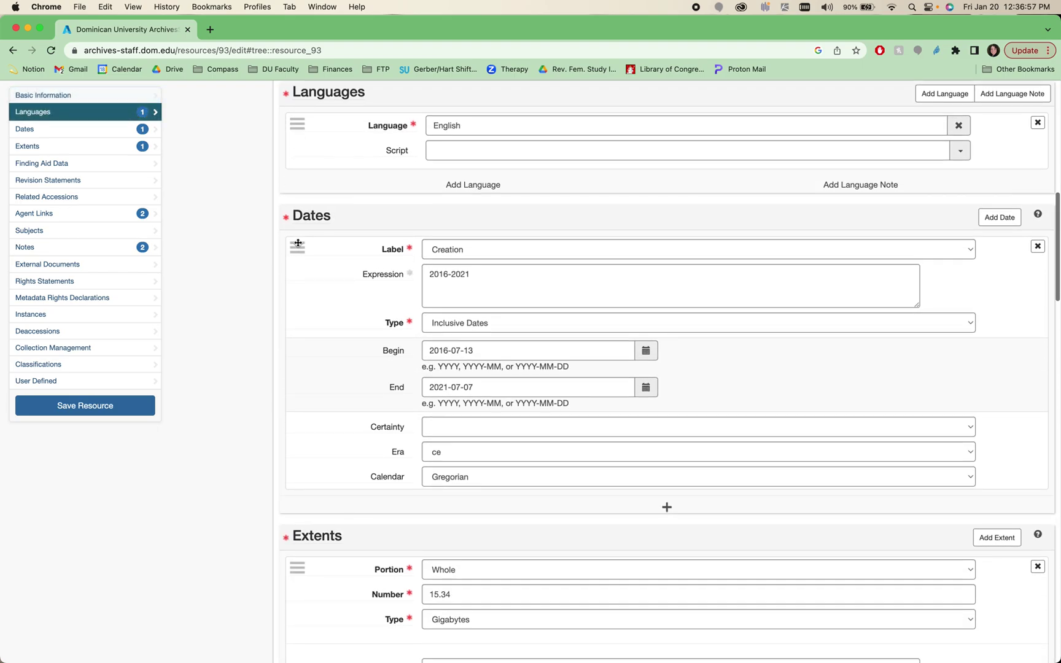
drag(299, 132, 288, 534)
mouse_move(295, 123)
mouse_down()
mouse_move(298, 315)
mouse_move(285, 476)
mouse_move(284, 124)
mouse_up()
scroll(433, 161, up, 1)
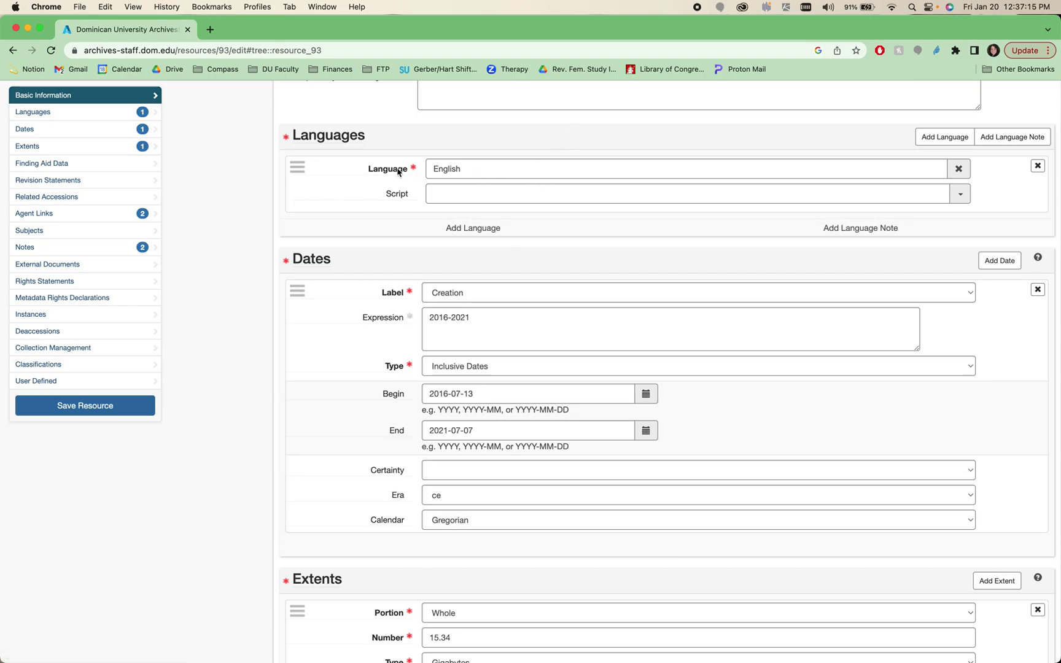
- Look through the available Script options for the English language entry without choosing one
click(439, 195)
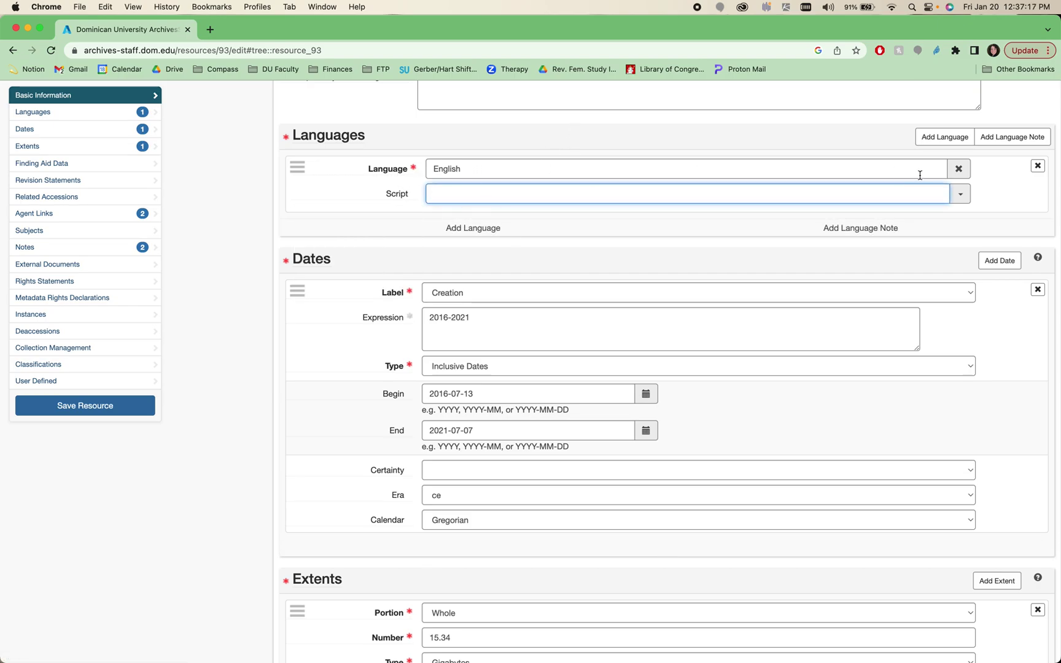
click(968, 198)
scroll(636, 307, down, 3)
scroll(638, 306, down, 12)
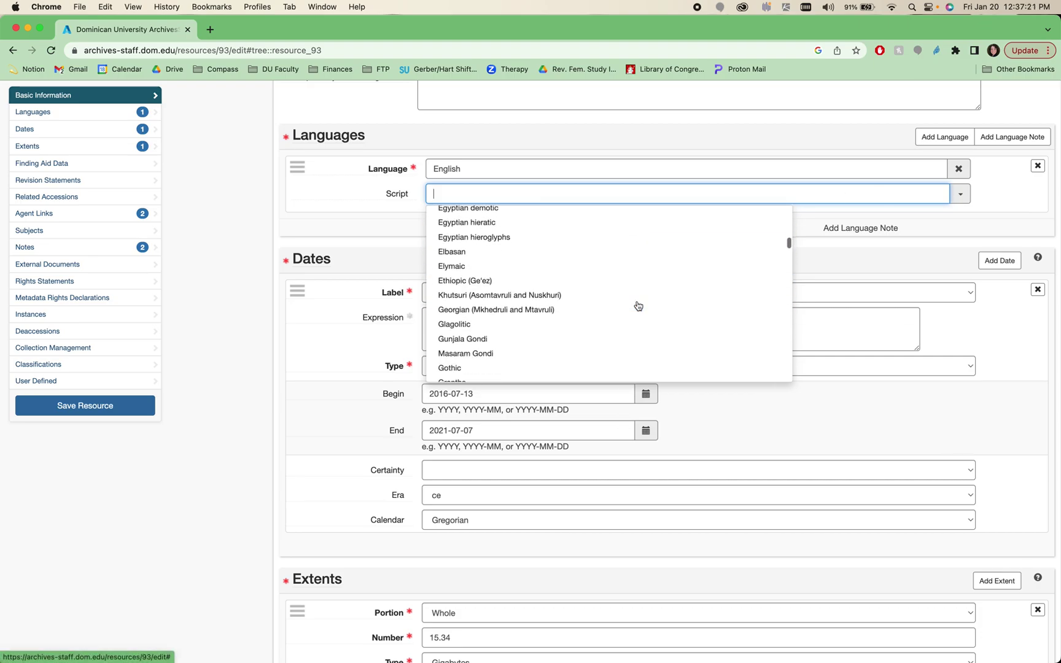
scroll(637, 306, up, 15)
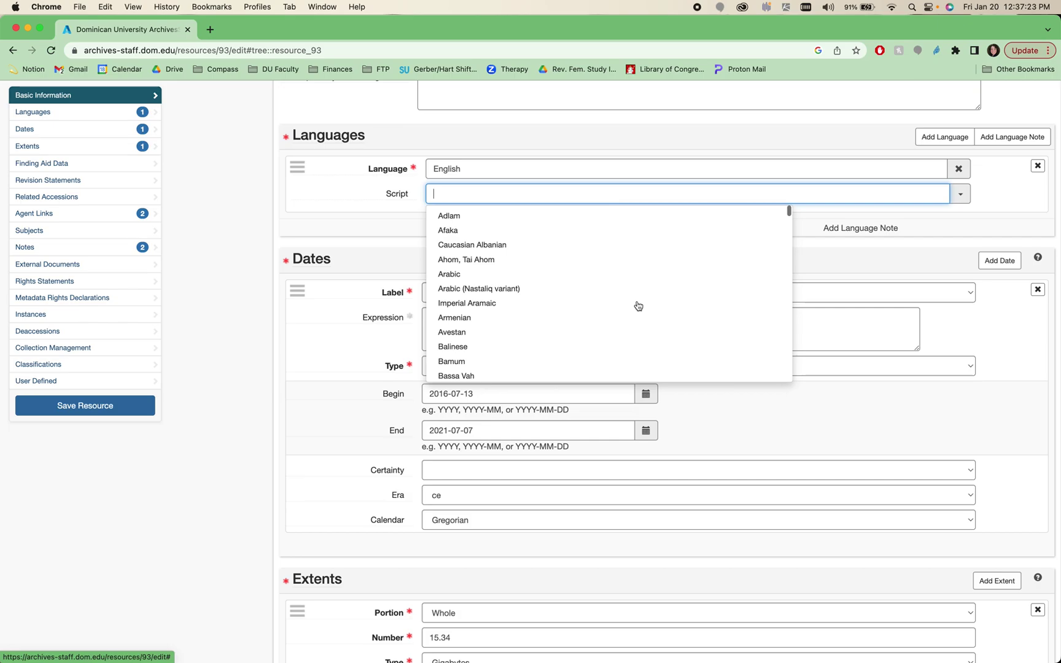
click(341, 220)
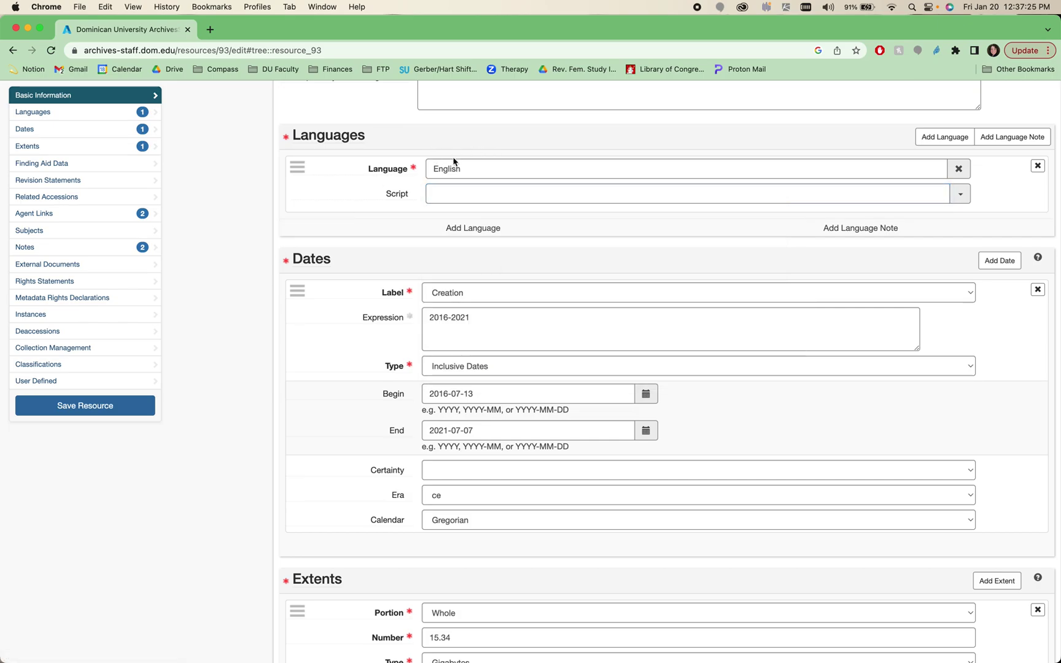
- Try 2016-2023 as the creation date expression, restore it to 2016-2021 and select the expression text
scroll(405, 336, down, 3)
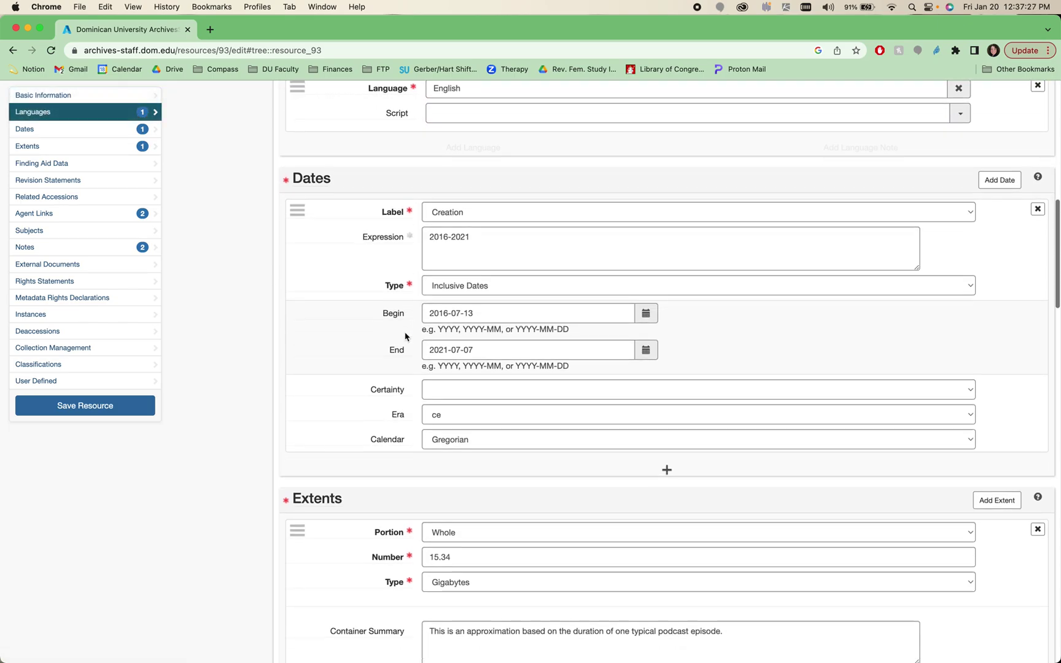
drag(473, 239, 418, 244)
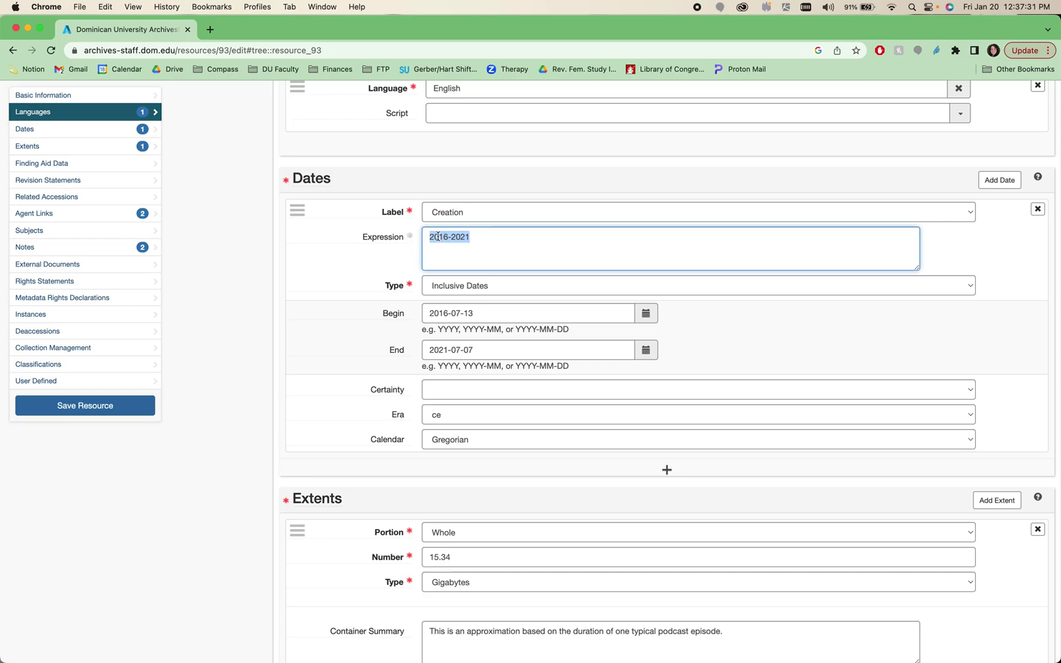
click(493, 235)
mouse_move(364, 295)
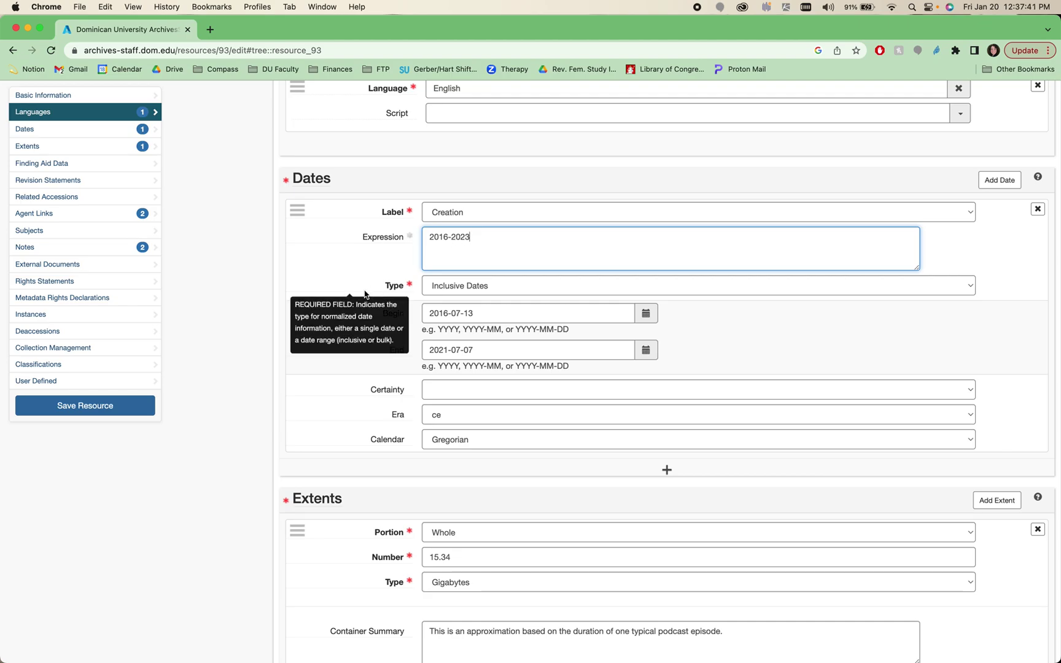
key(BackSpace)
text(1)
click(334, 262)
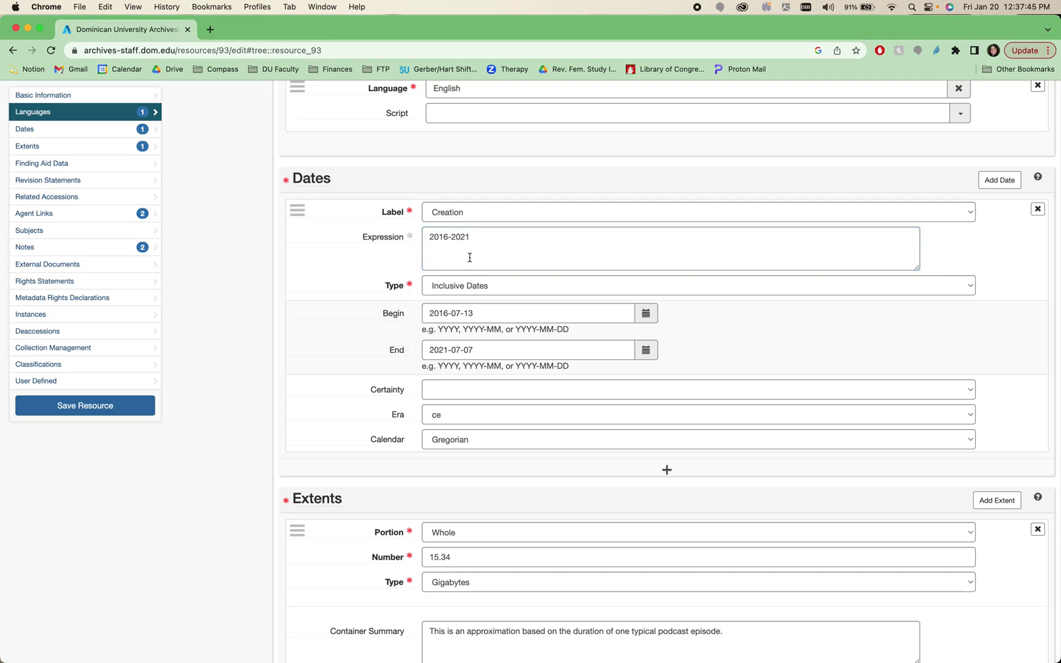
drag(469, 236, 420, 240)
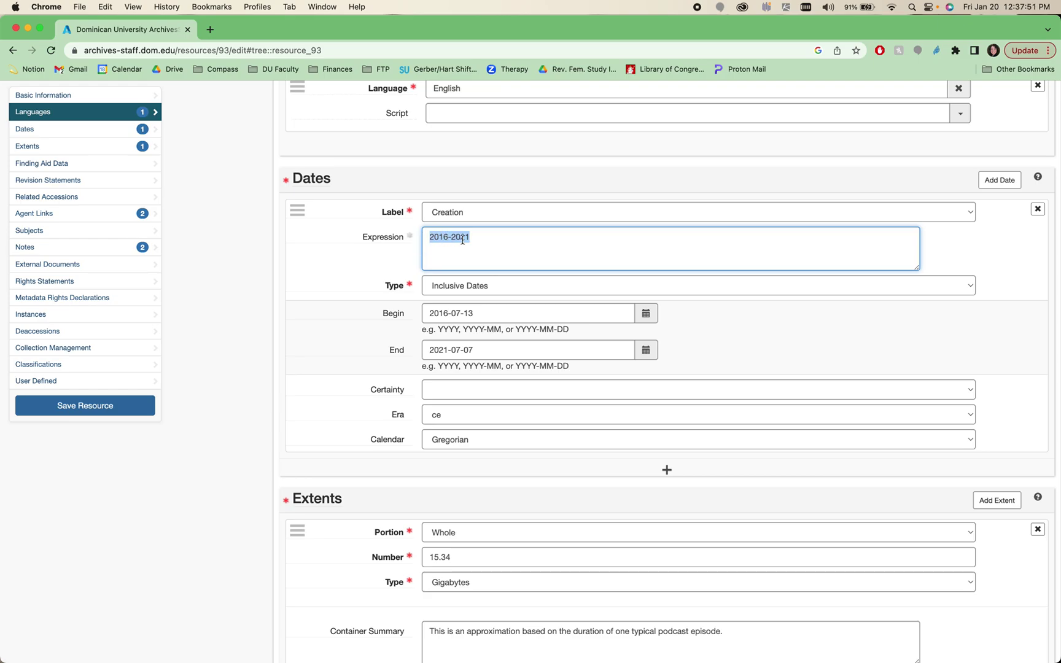
- Read the field help for the date Expression and look through the date Type options, keeping Inclusive Dates
mouse_move(355, 235)
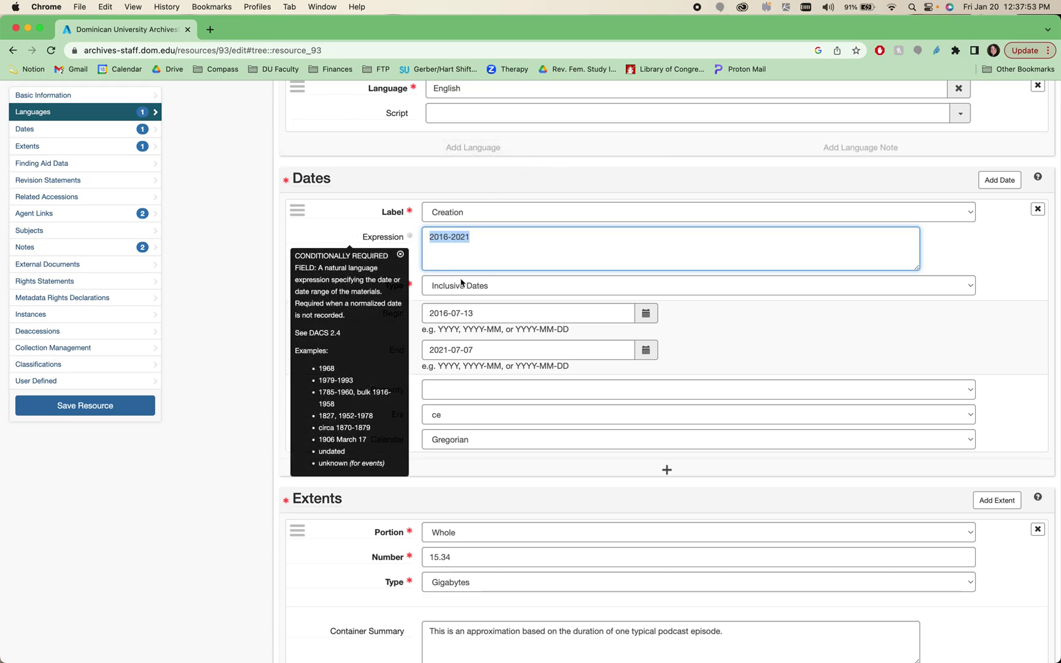
click(458, 285)
click(465, 287)
click(466, 293)
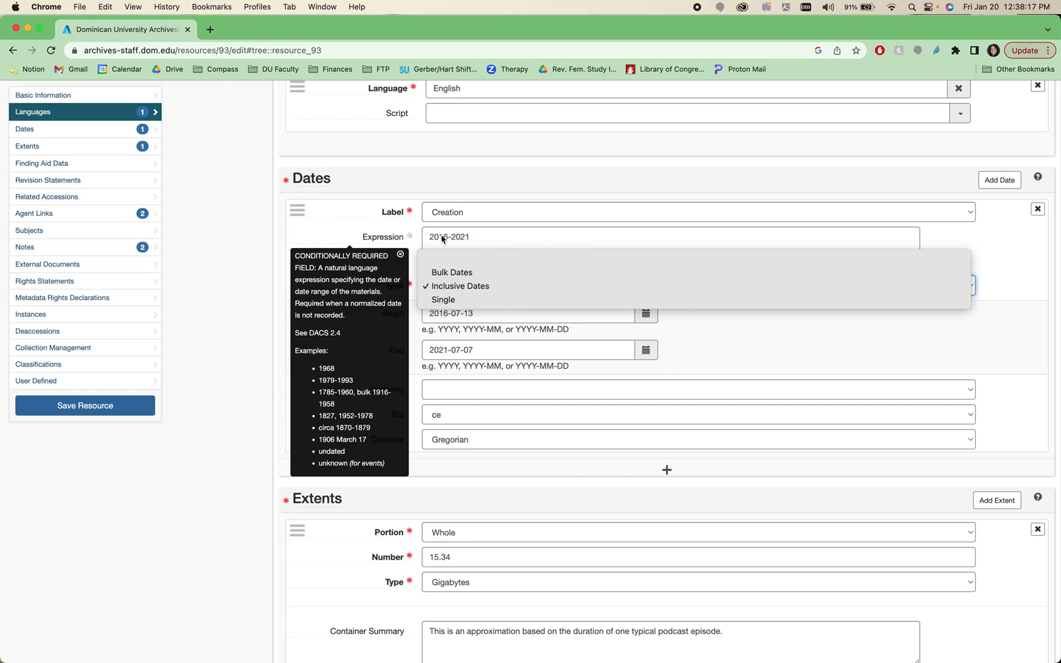
click(452, 286)
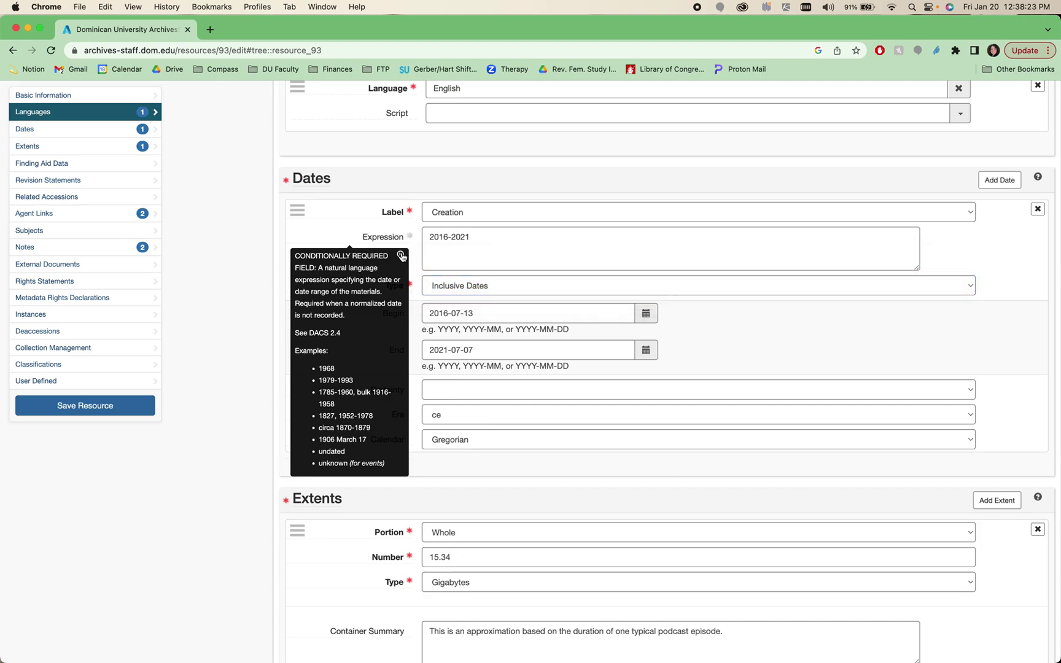
- Close the Expression help, then read and dismiss the field help for the Begin date
click(400, 254)
click(301, 318)
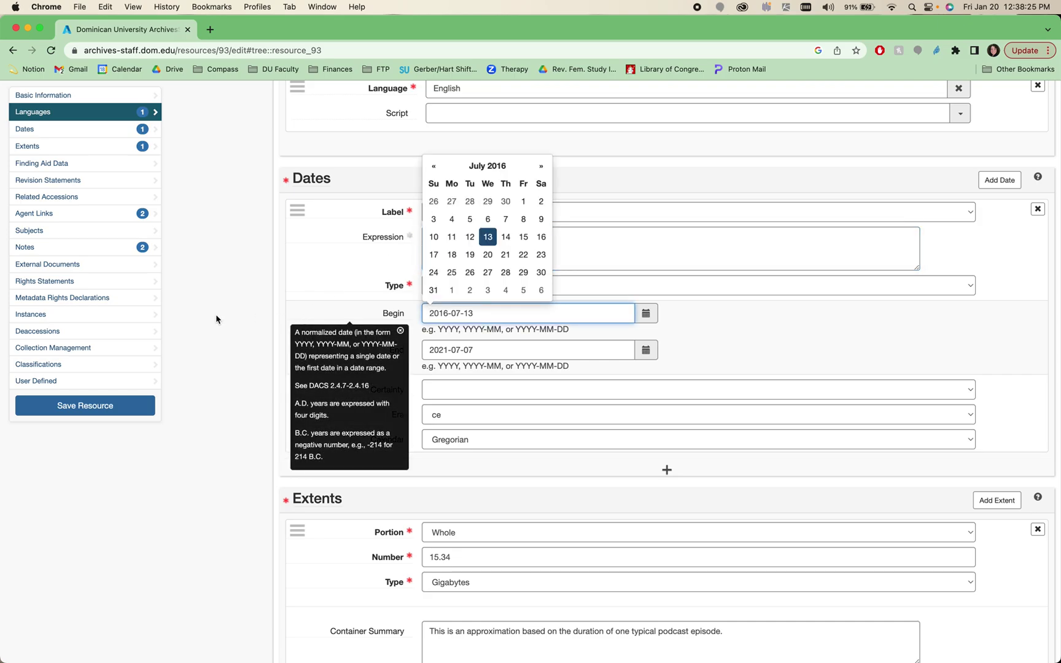
click(399, 330)
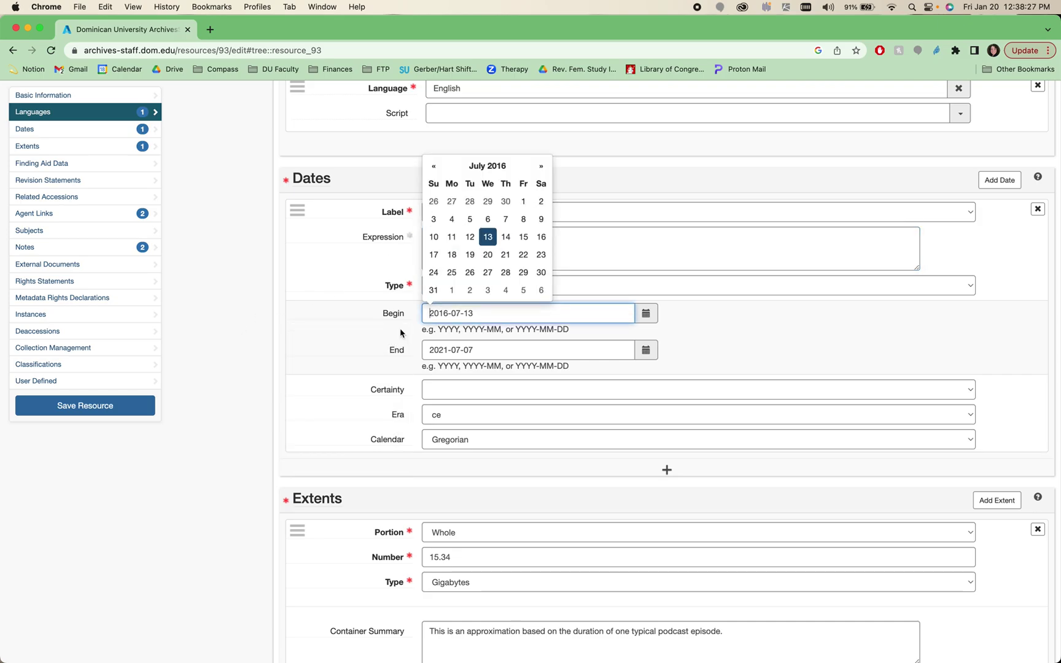
- Examine the number and container summary text of the collection's extent entry
scroll(321, 414, down, 5)
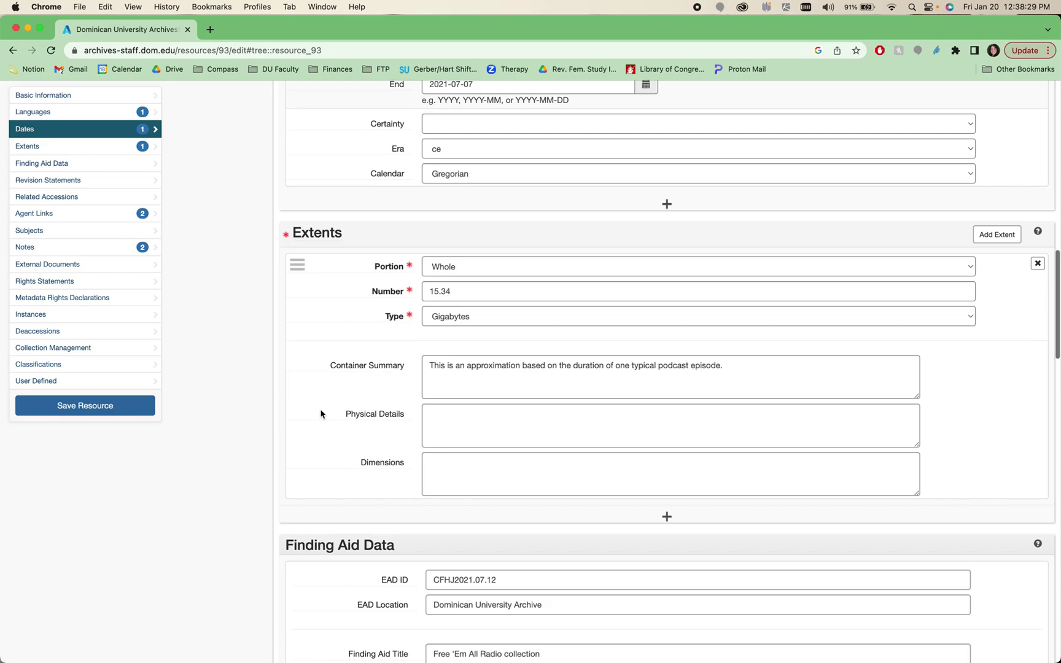
scroll(320, 414, down, 2)
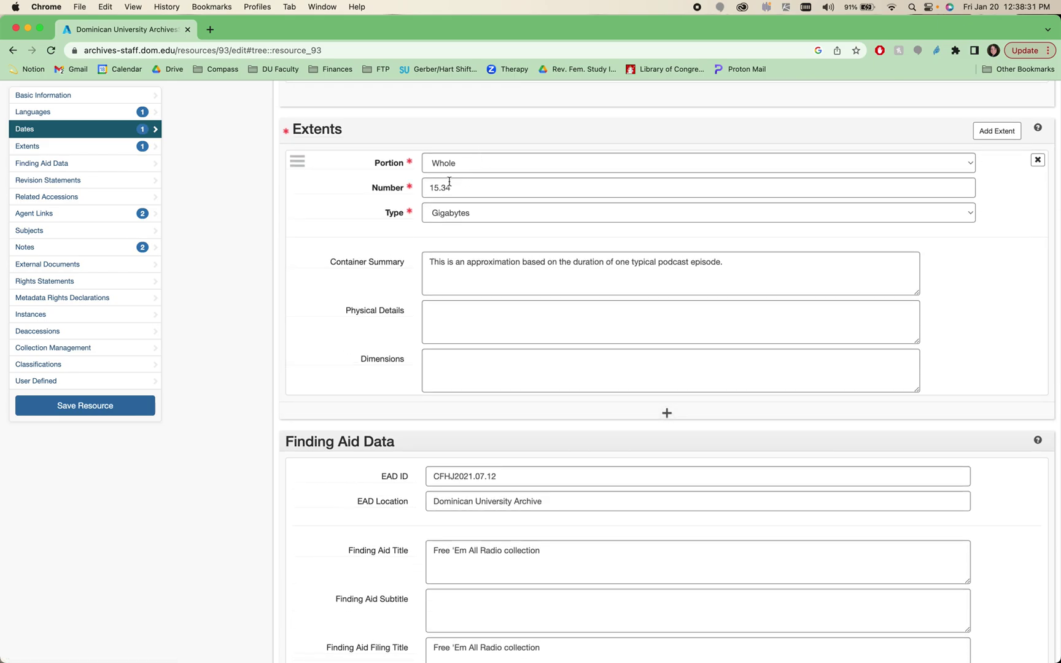
drag(470, 186, 426, 188)
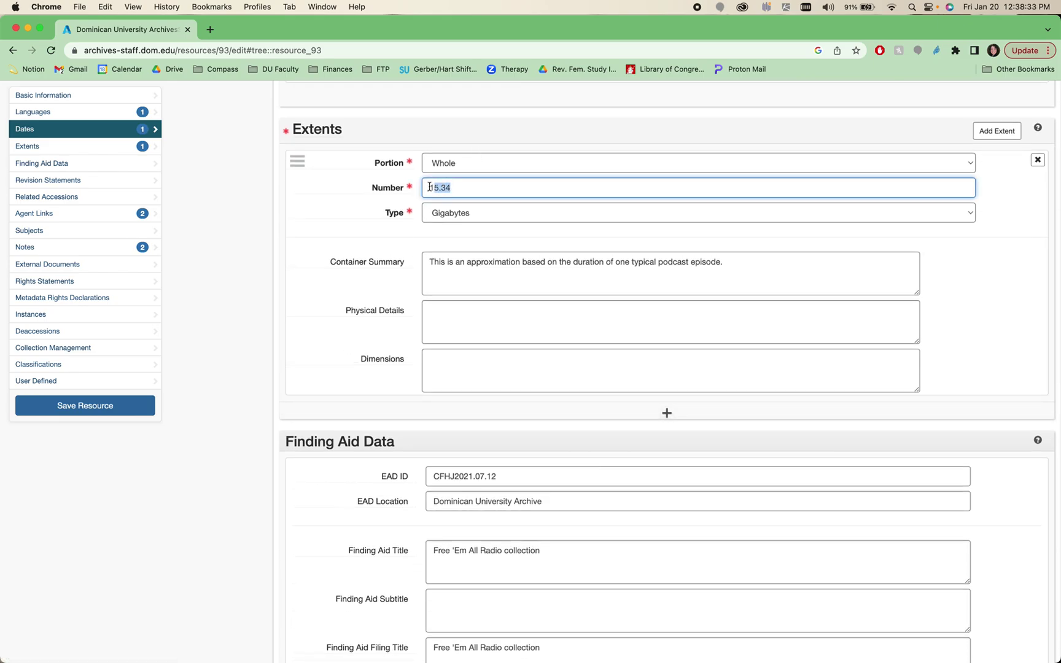
click(472, 269)
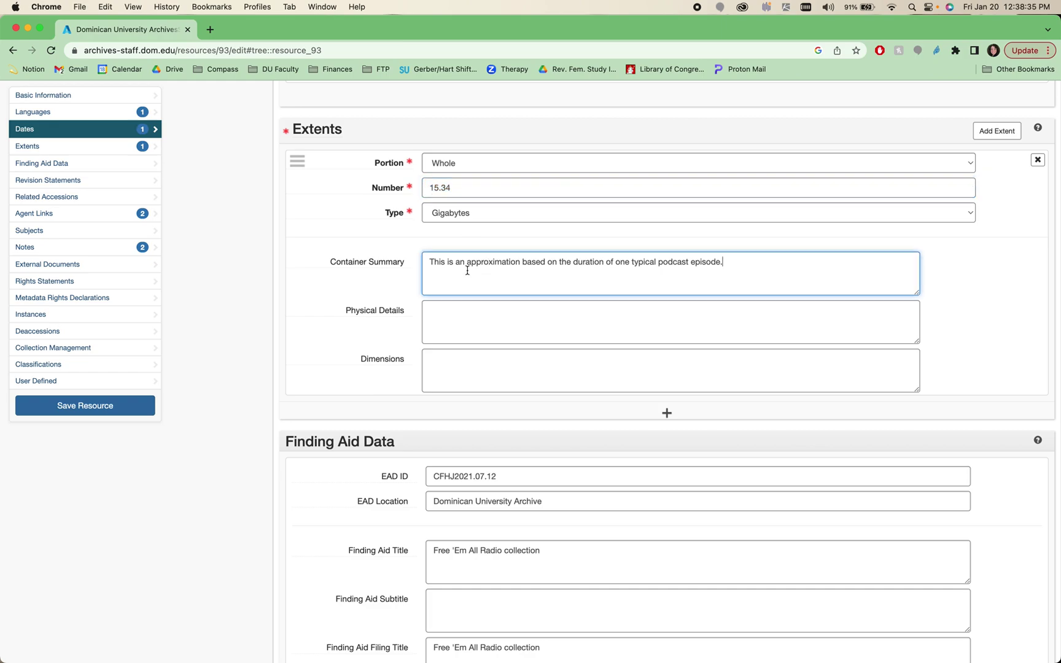
drag(439, 263, 577, 263)
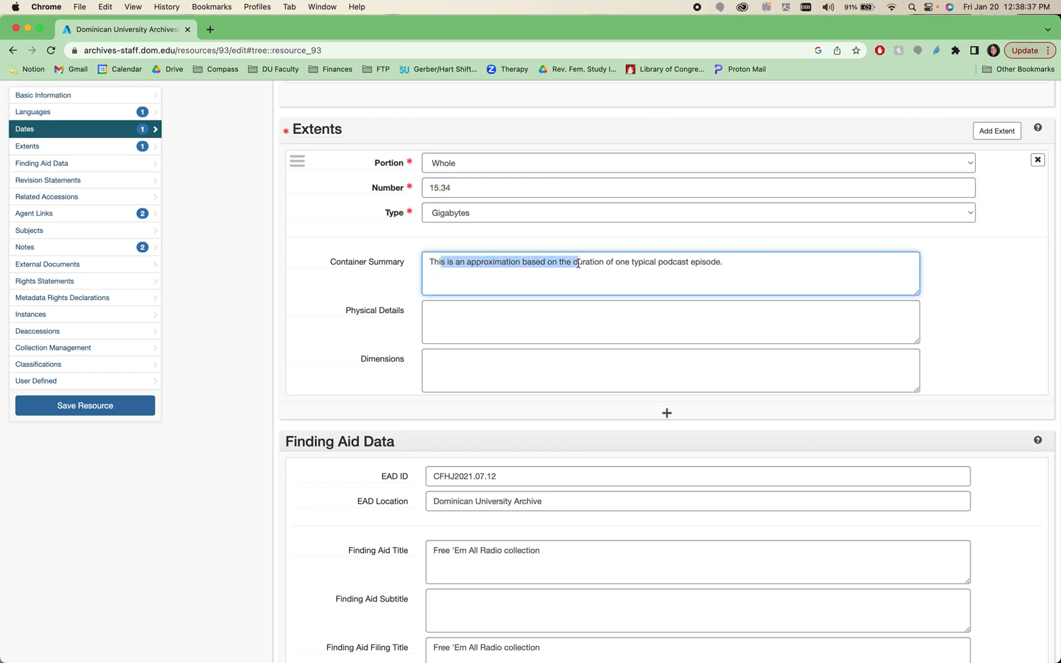
click(578, 262)
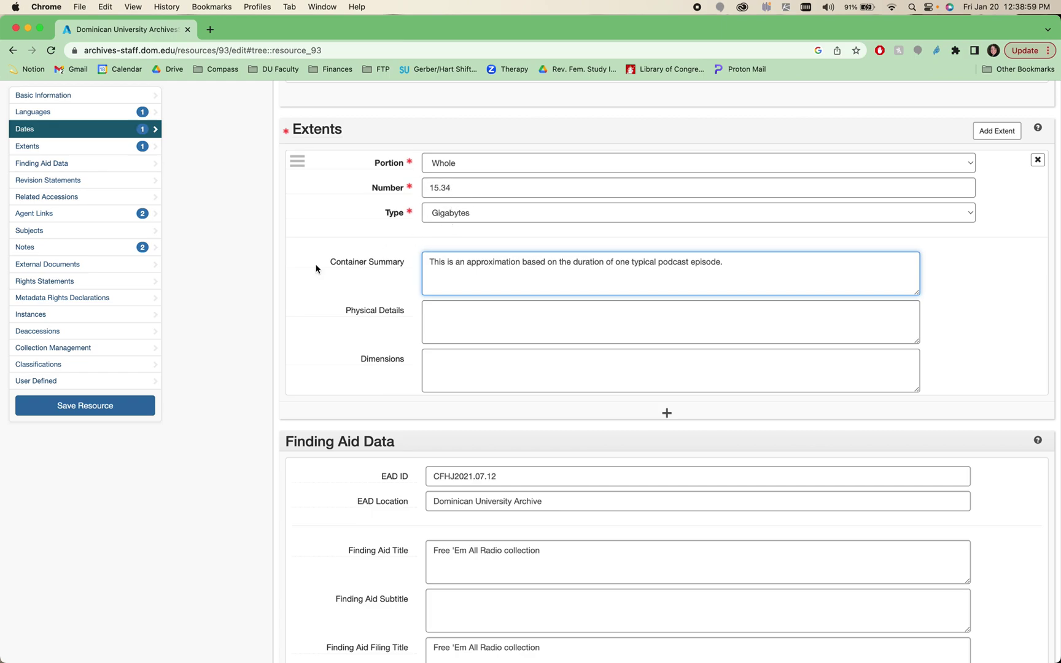
- Read and dismiss the field help for Container Summary in the Extents section
mouse_move(316, 268)
click(214, 268)
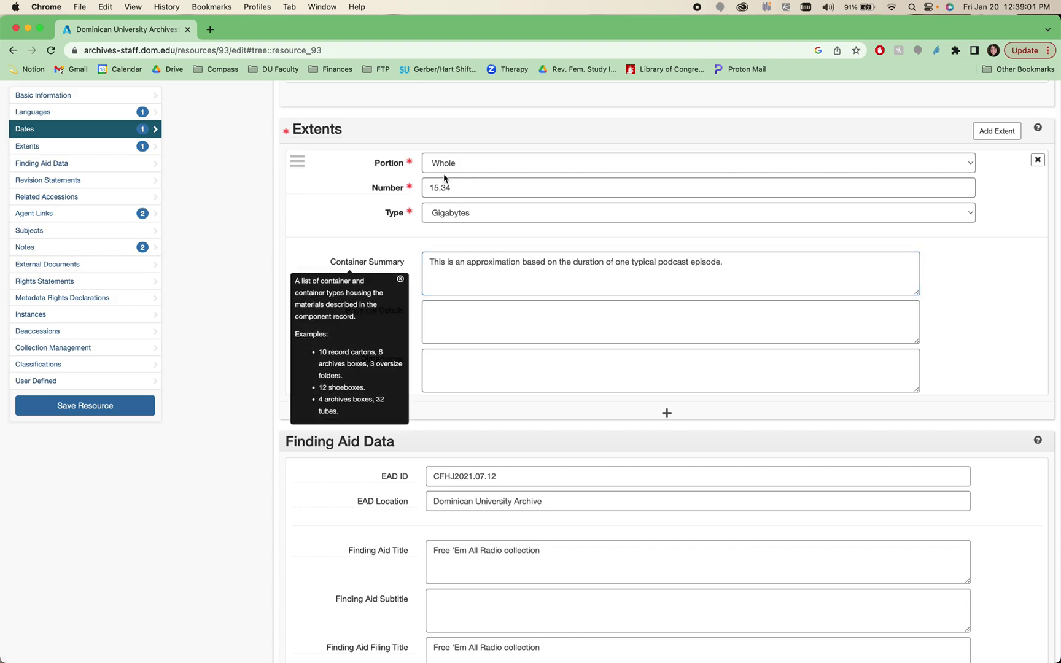
click(400, 279)
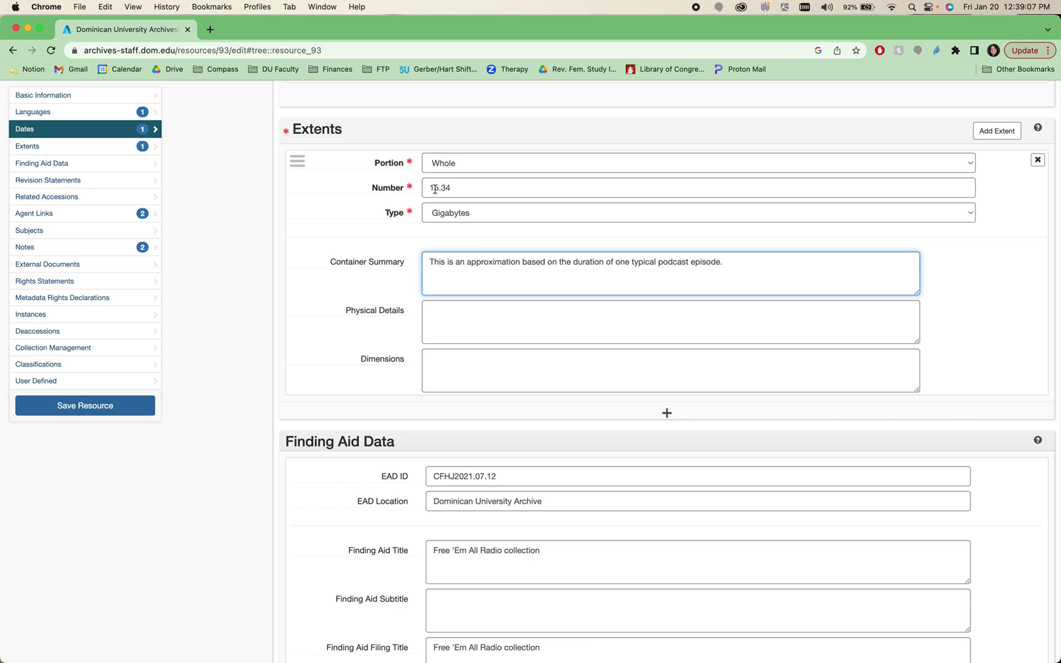
- Examine the Finding Aid Data fields, from EAD ID and titles through description language, sponsor and finding aid status
scroll(263, 301, down, 5)
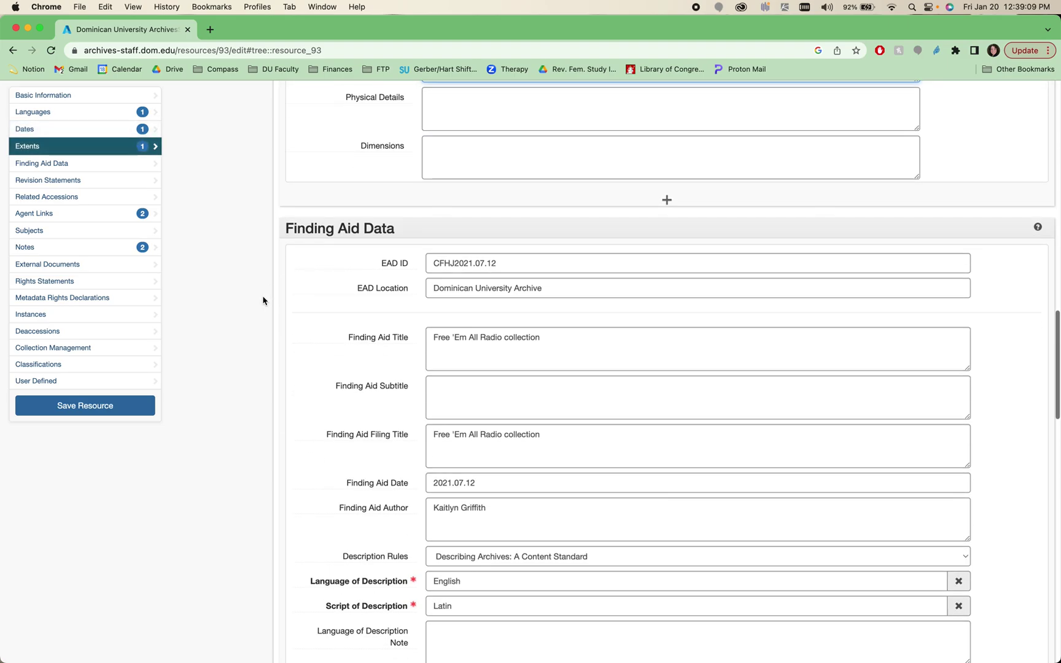
scroll(262, 300, down, 2)
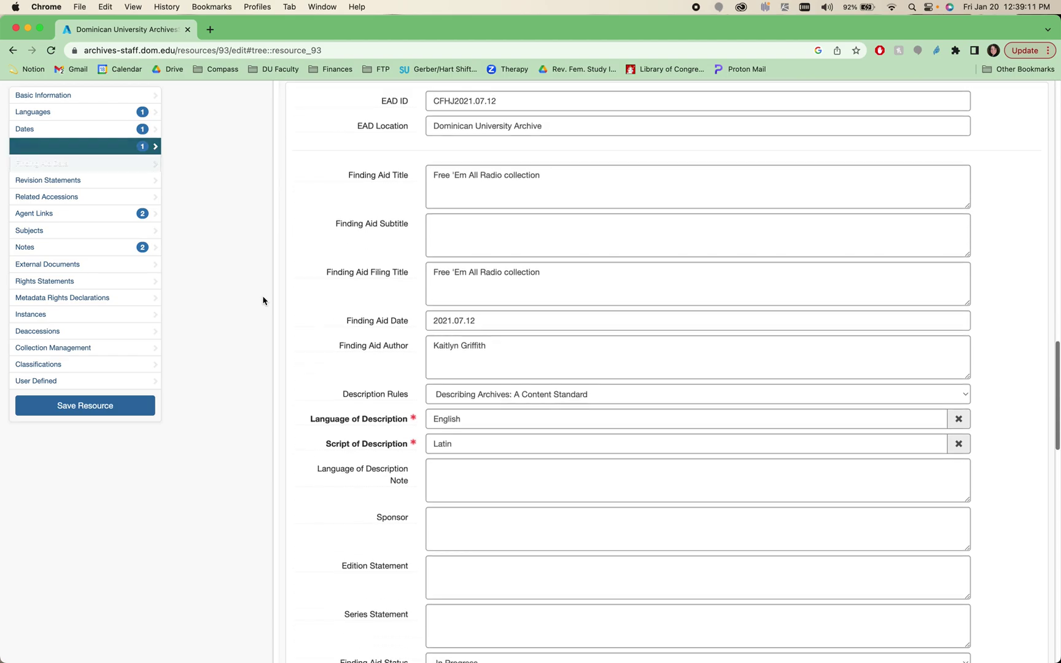
scroll(263, 301, down, 2)
scroll(263, 301, up, 3)
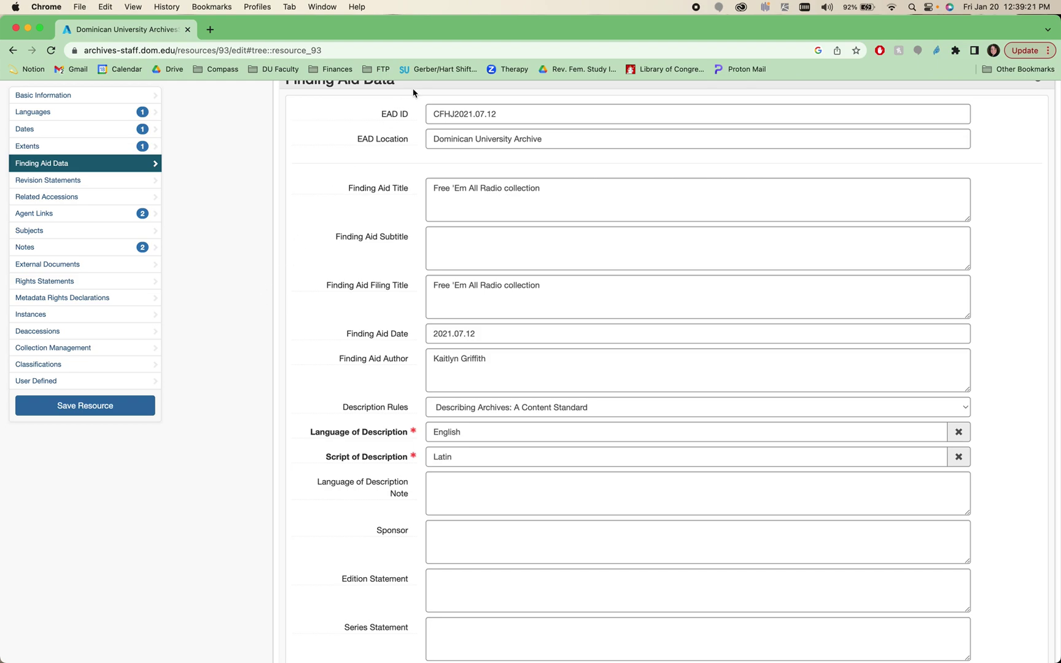
mouse_move(401, 115)
mouse_move(390, 189)
scroll(391, 223, down, 3)
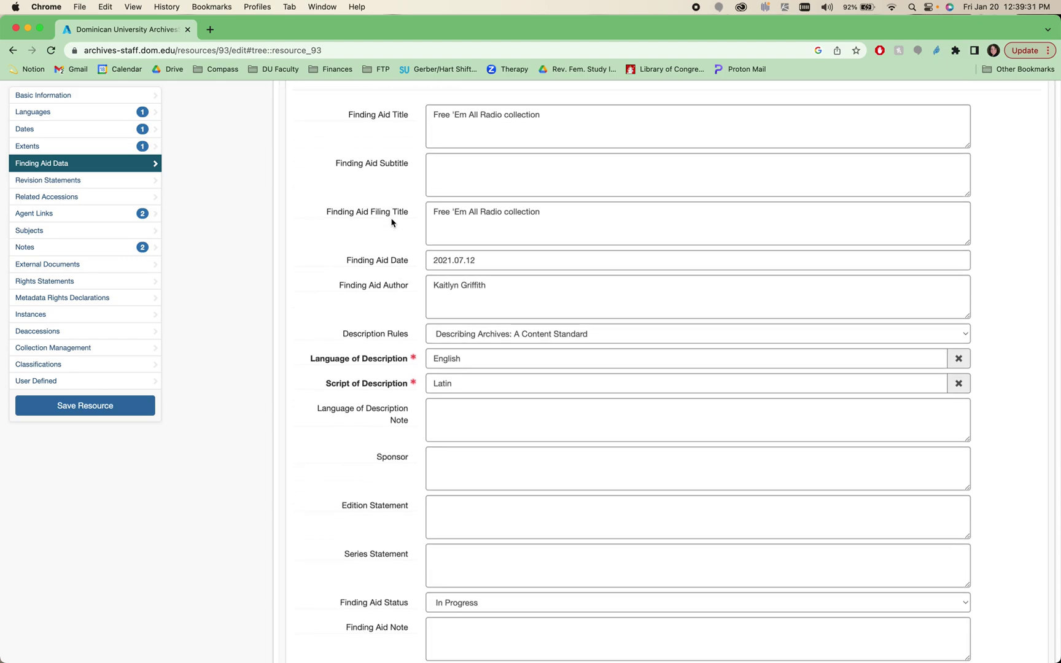
scroll(391, 222, down, 3)
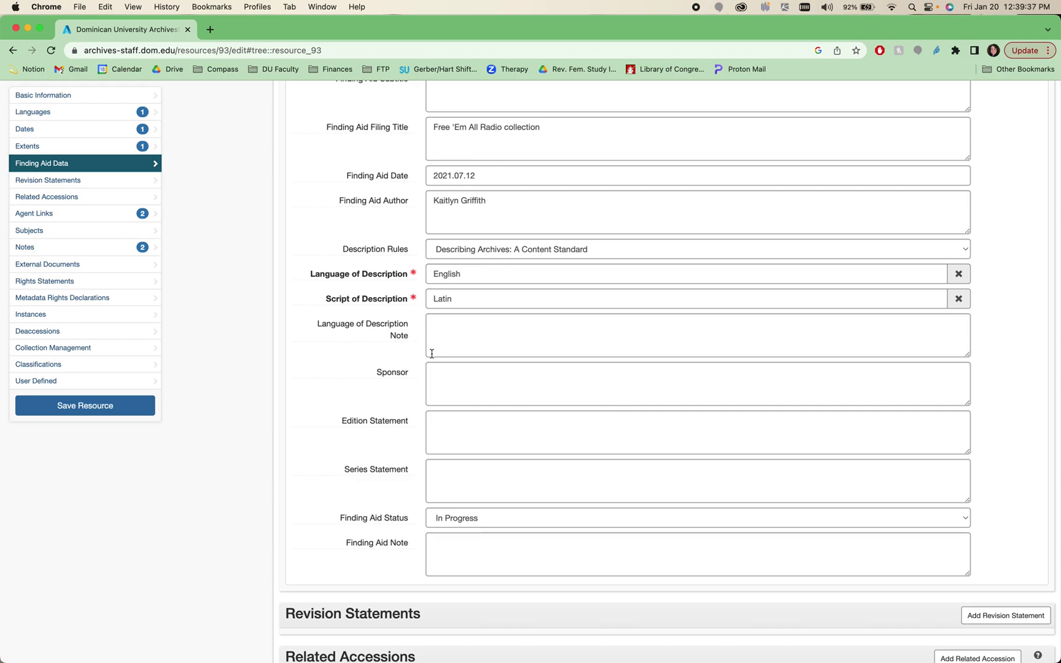
scroll(430, 350, down, 6)
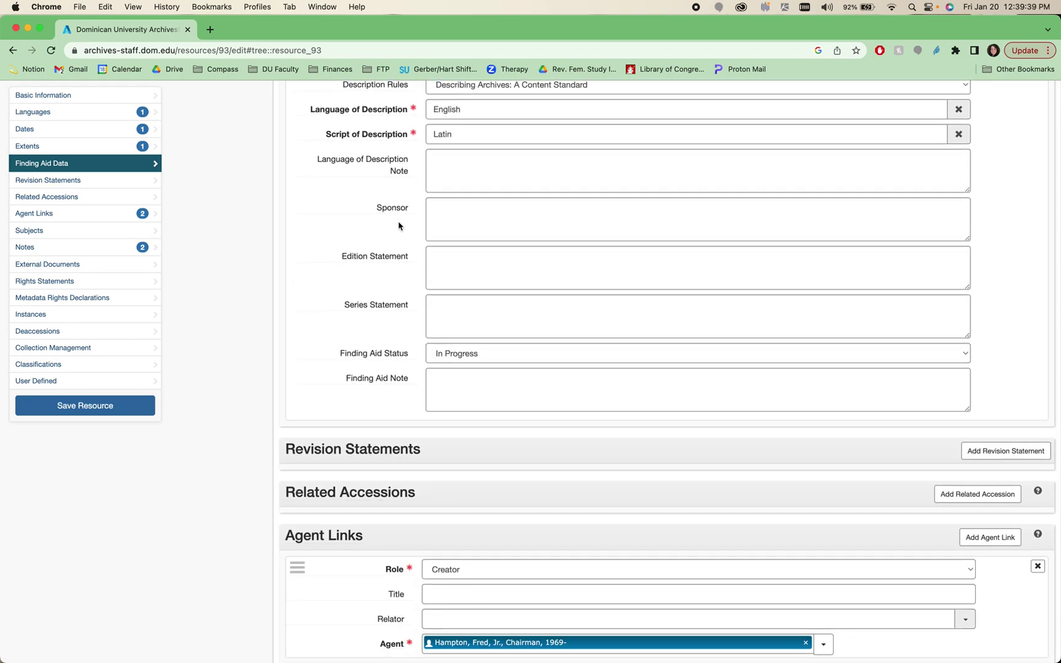
mouse_move(400, 215)
- Read the Related Accessions help and look through the Role options of the second agent link, keeping Creator
scroll(266, 434, down, 5)
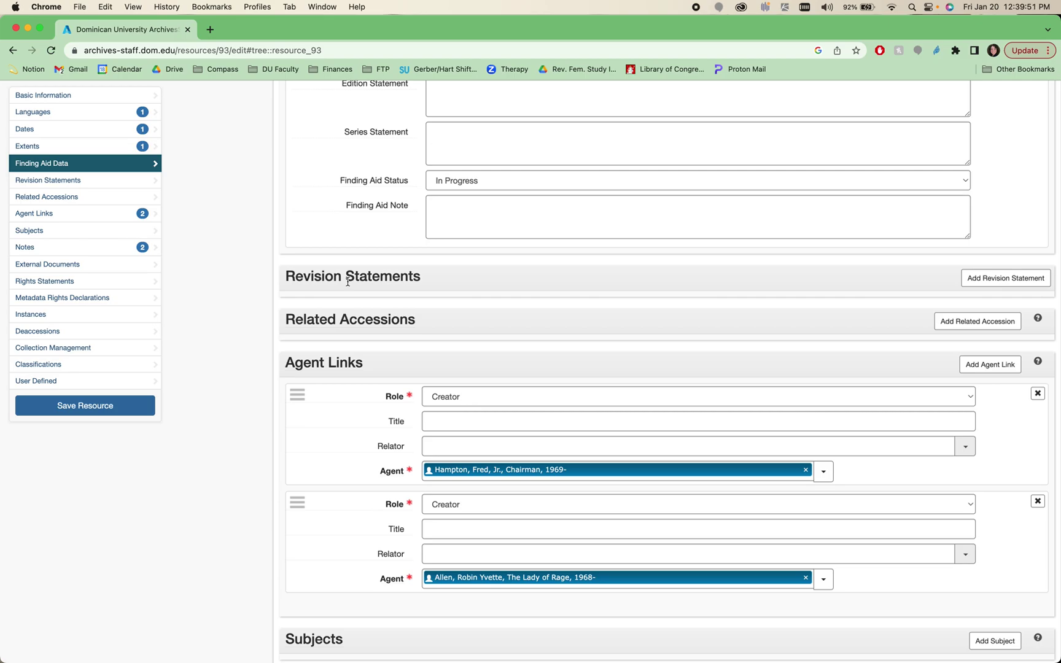
mouse_move(331, 327)
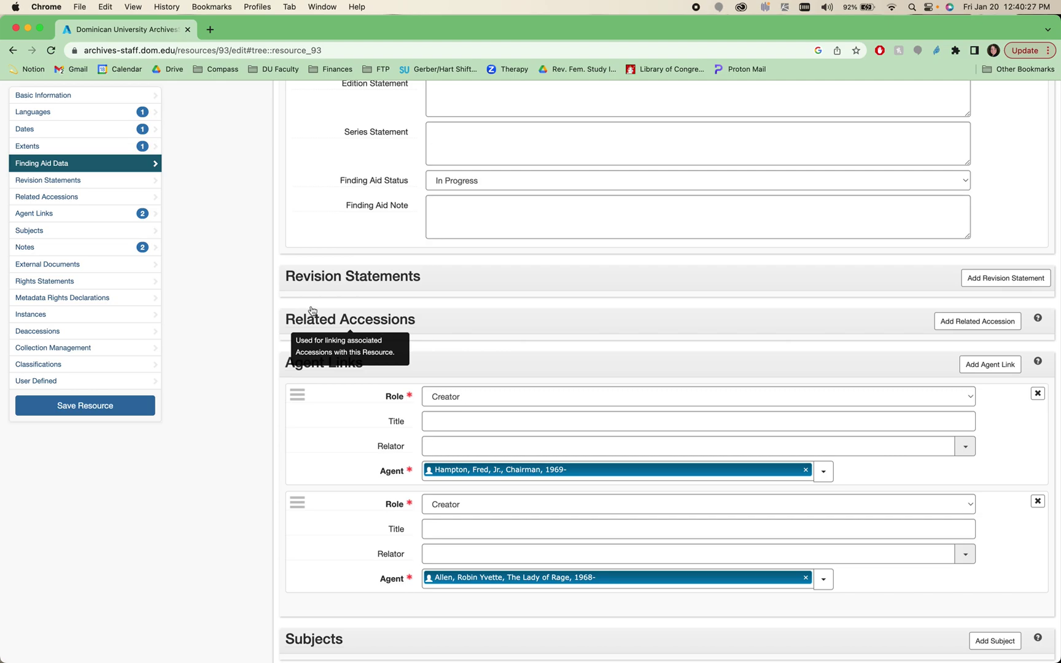
scroll(225, 397, down, 3)
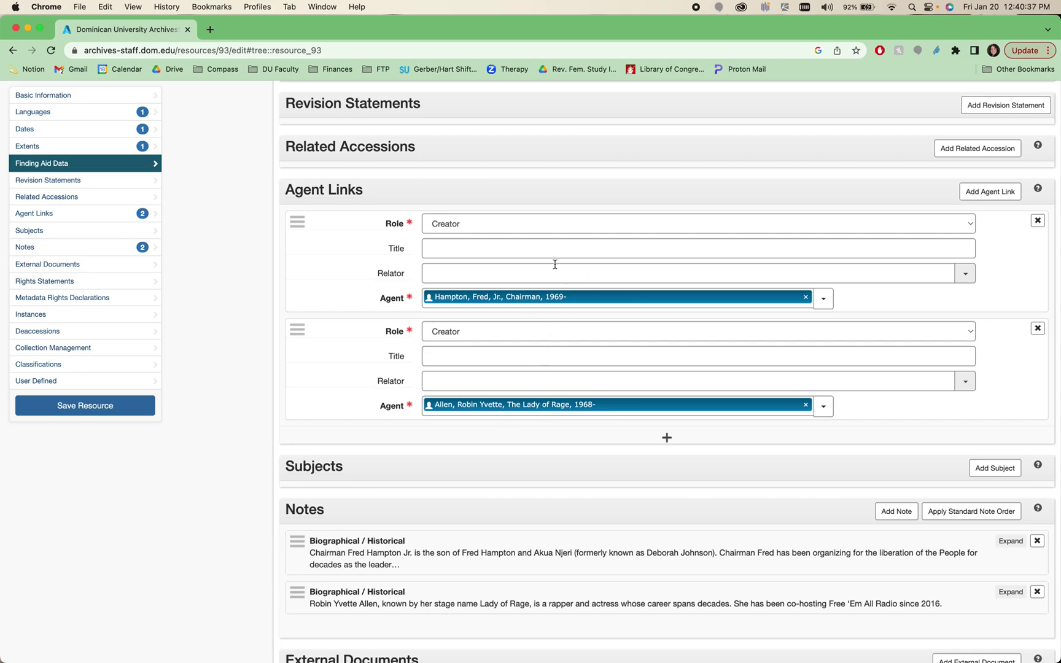
click(481, 339)
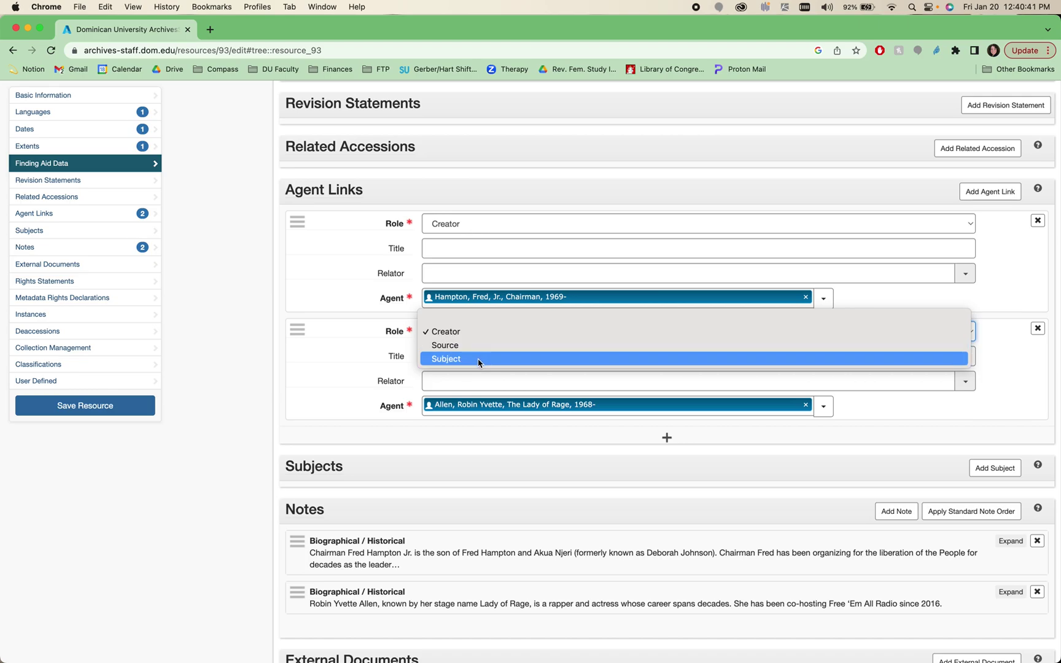
click(481, 337)
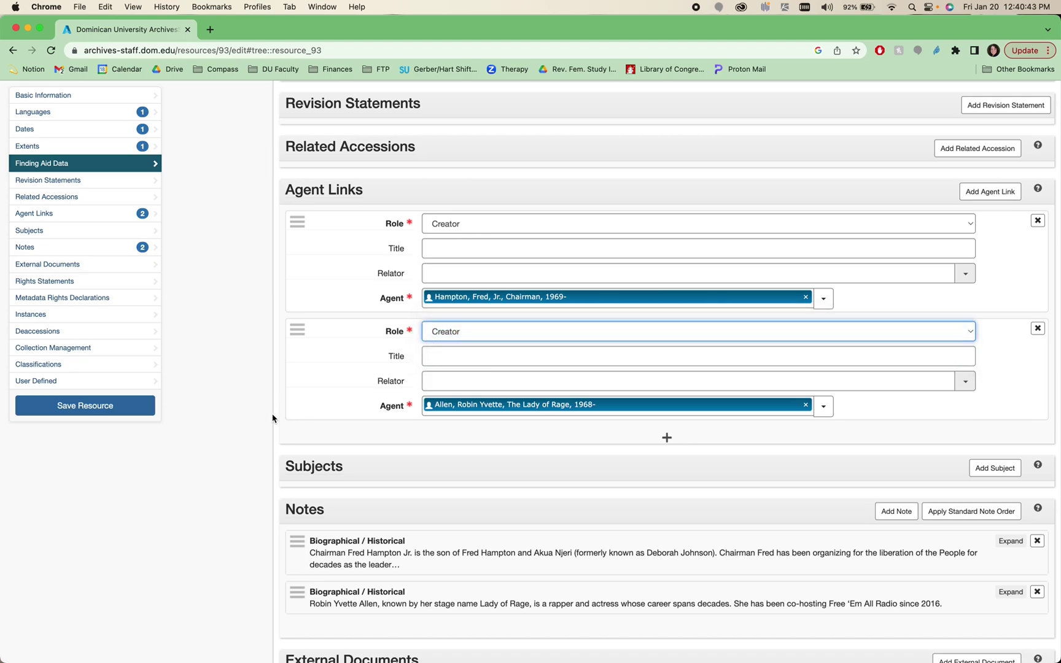
- Add a blank entry to the Subjects section and place the cursor in its record search
scroll(273, 418, down, 5)
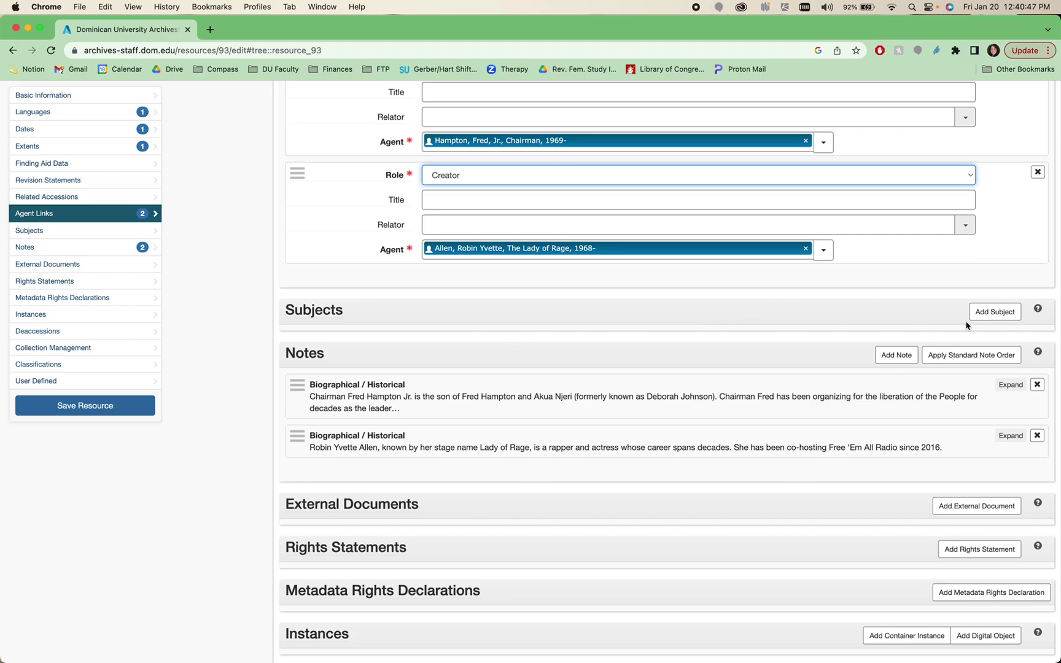
click(981, 316)
click(511, 351)
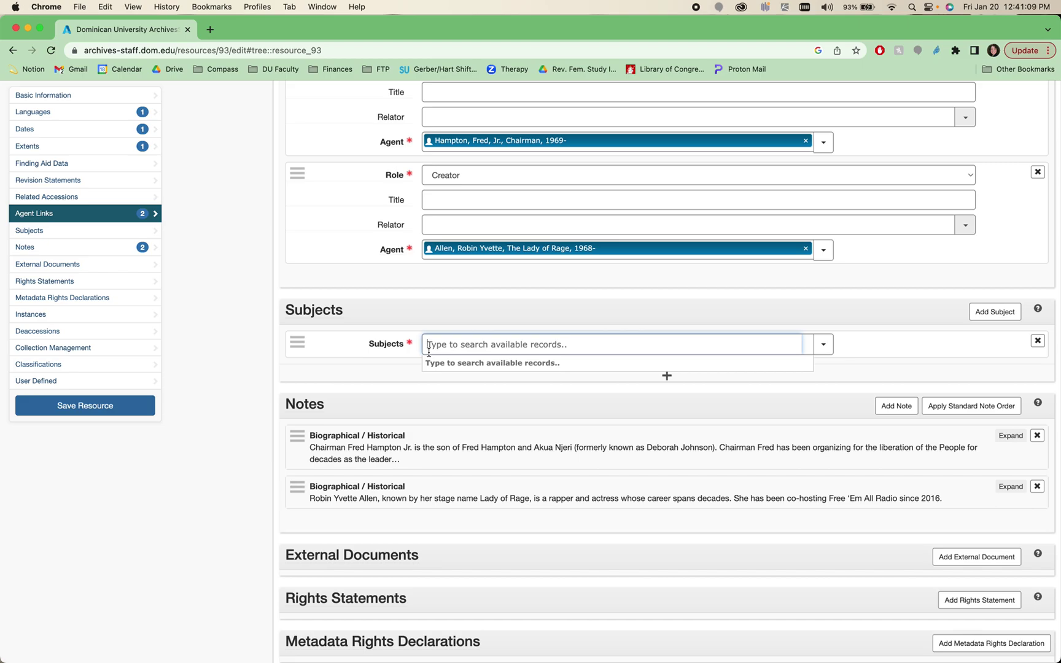
- Open the 2021 episodes series from the collection tree, dismissing the outstanding changes to the collection record
scroll(428, 352, down, 5)
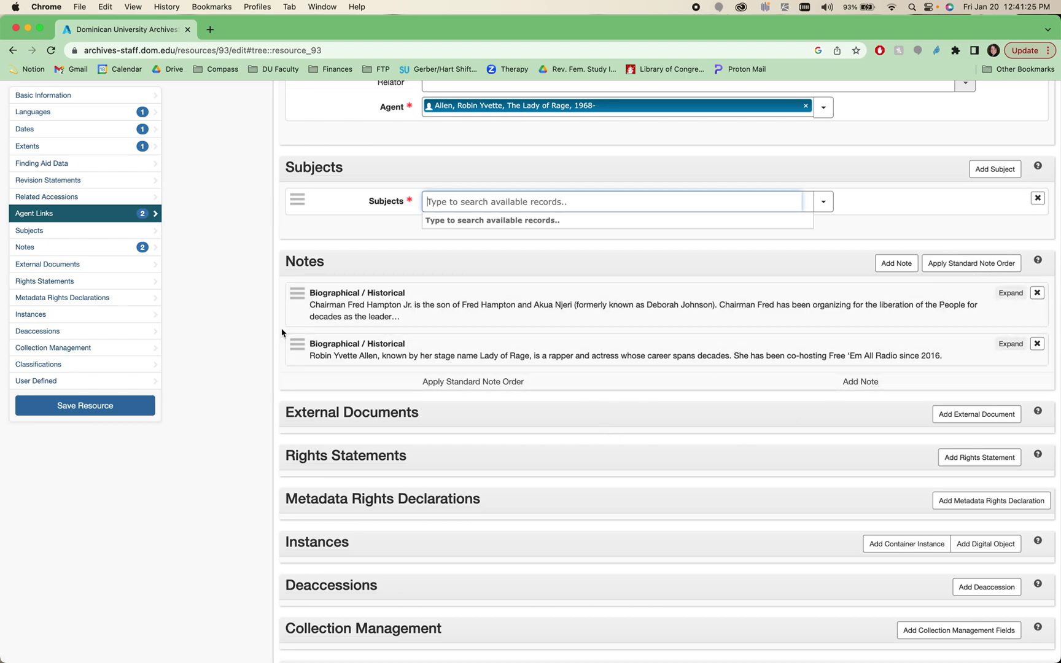
scroll(282, 332, down, 5)
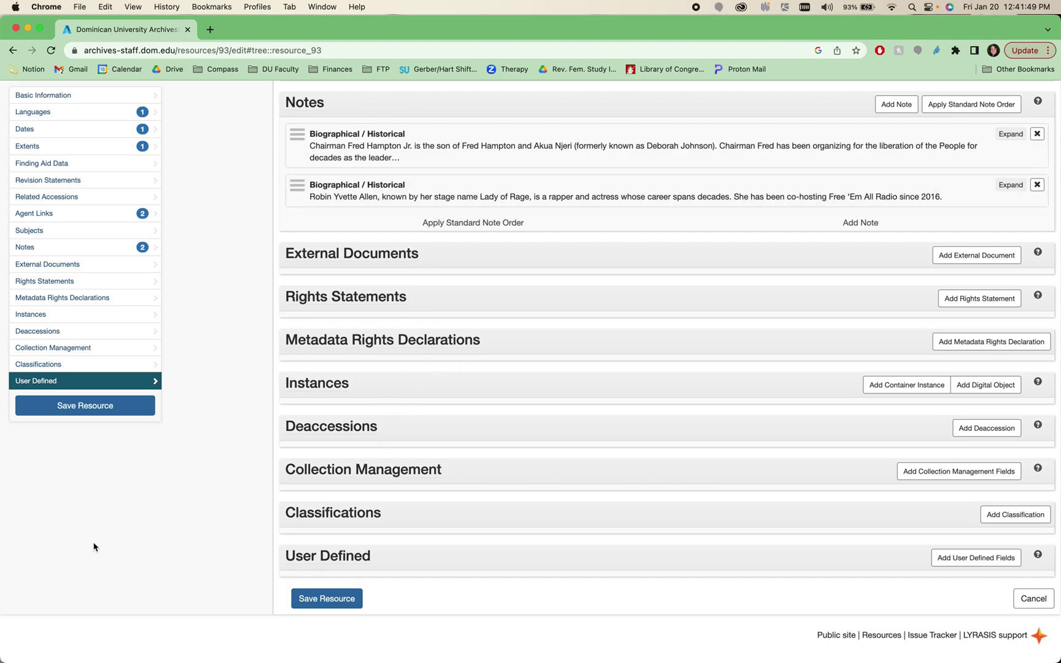
scroll(198, 467, up, 10)
scroll(198, 467, up, 20)
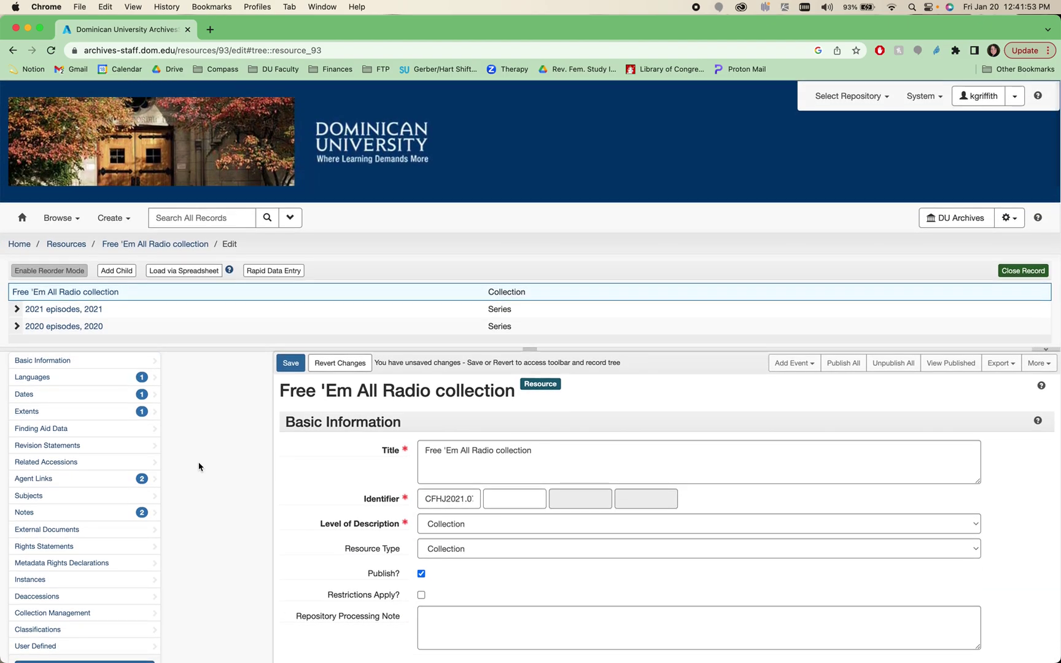
click(71, 309)
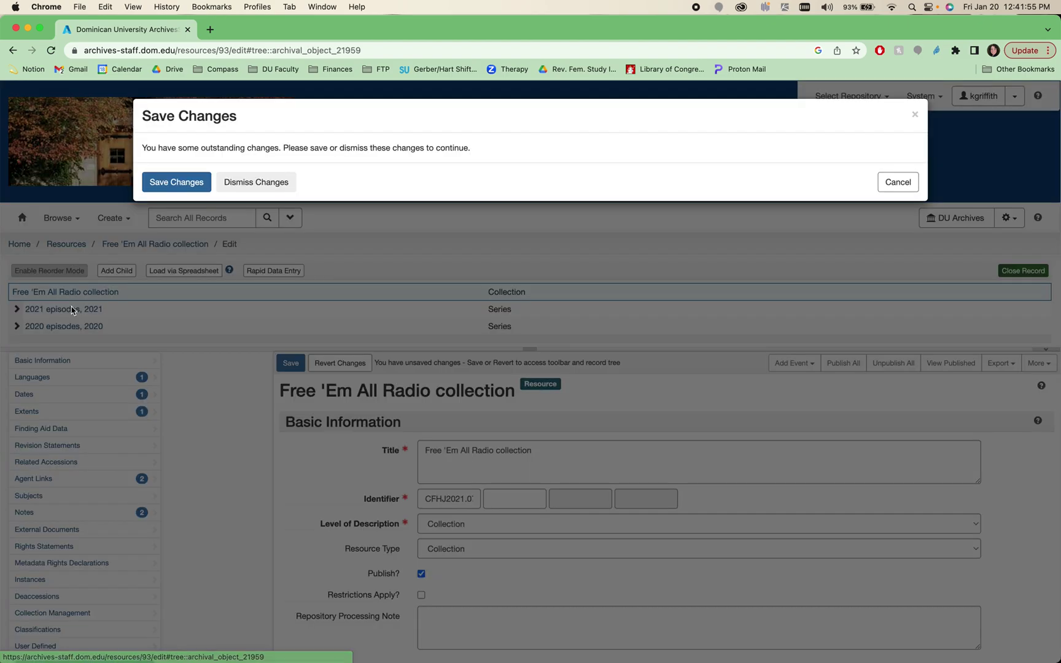
click(261, 183)
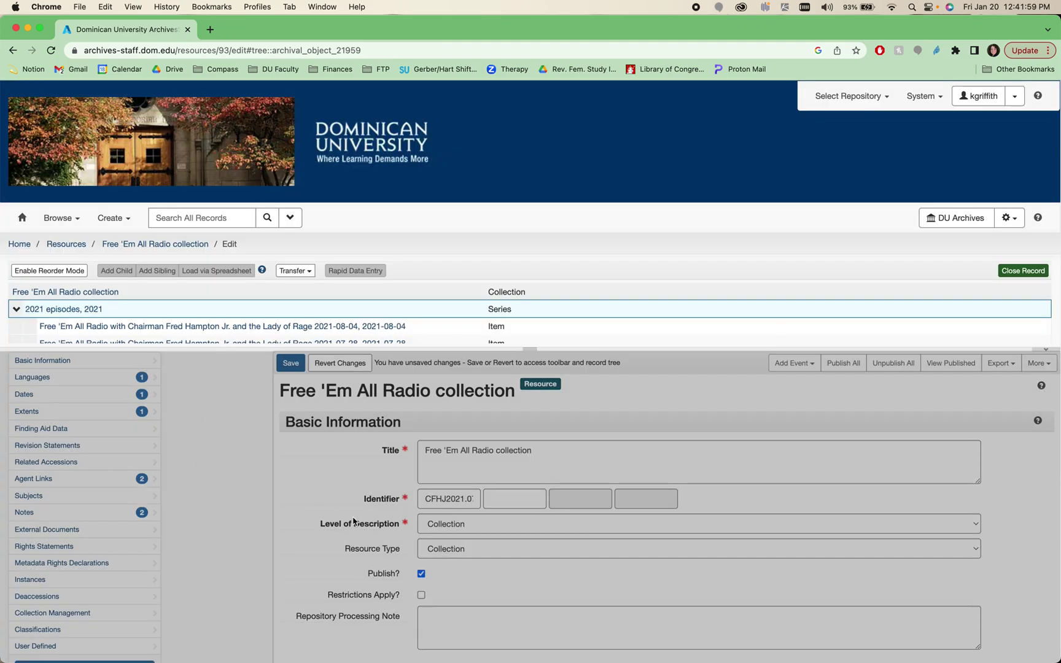
- Examine the sections of the 2021 episodes series record, from Basic Information through Instances
scroll(341, 533, down, 3)
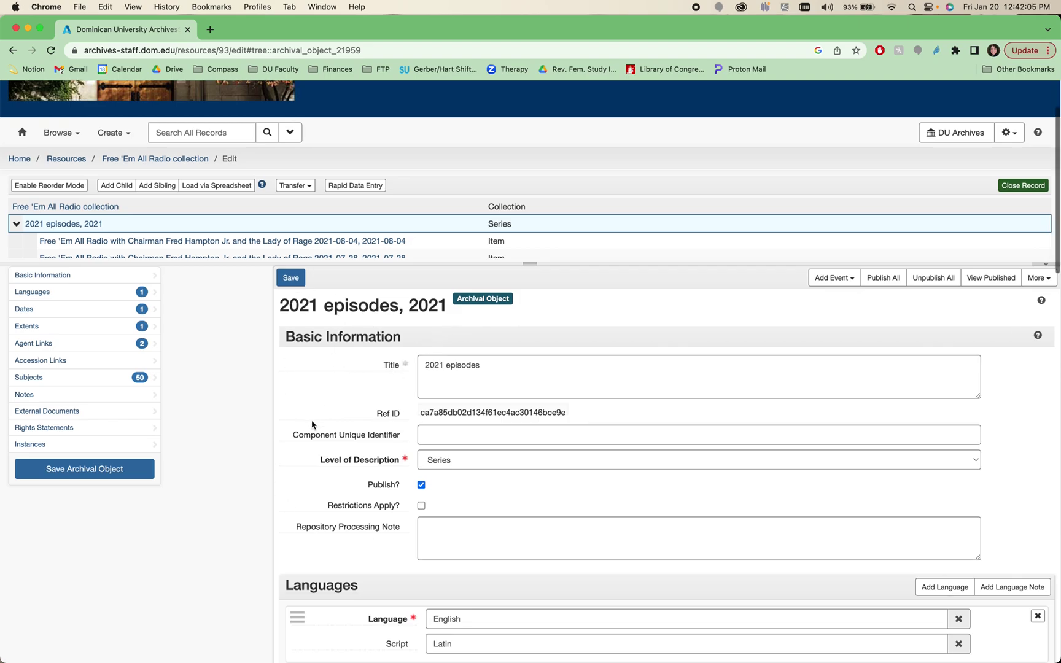
scroll(254, 428, down, 10)
scroll(222, 440, down, 10)
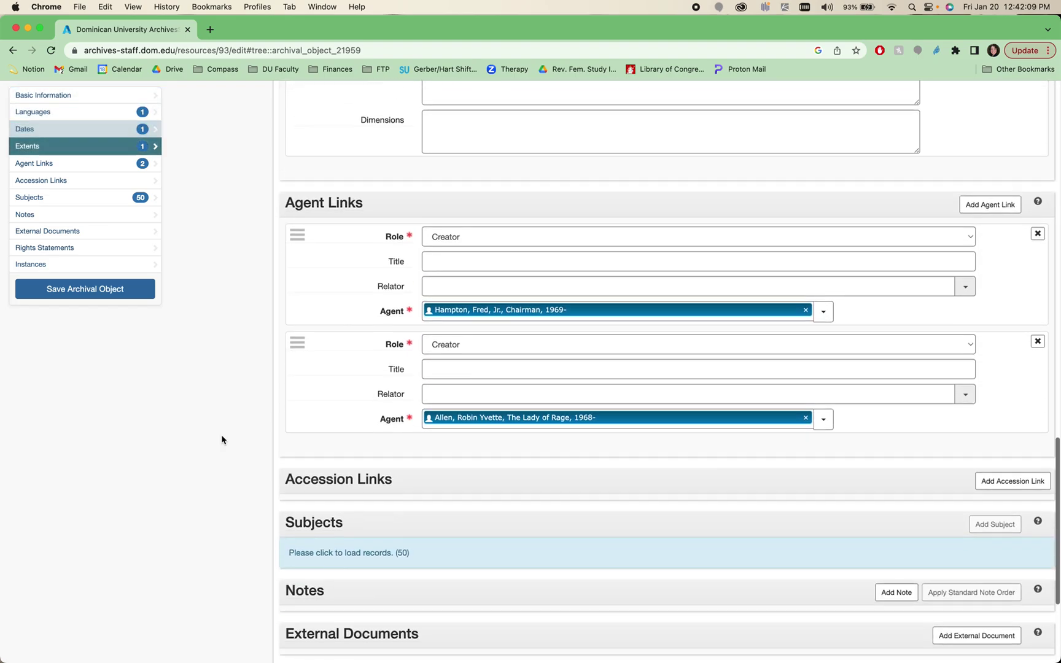
scroll(222, 440, down, 3)
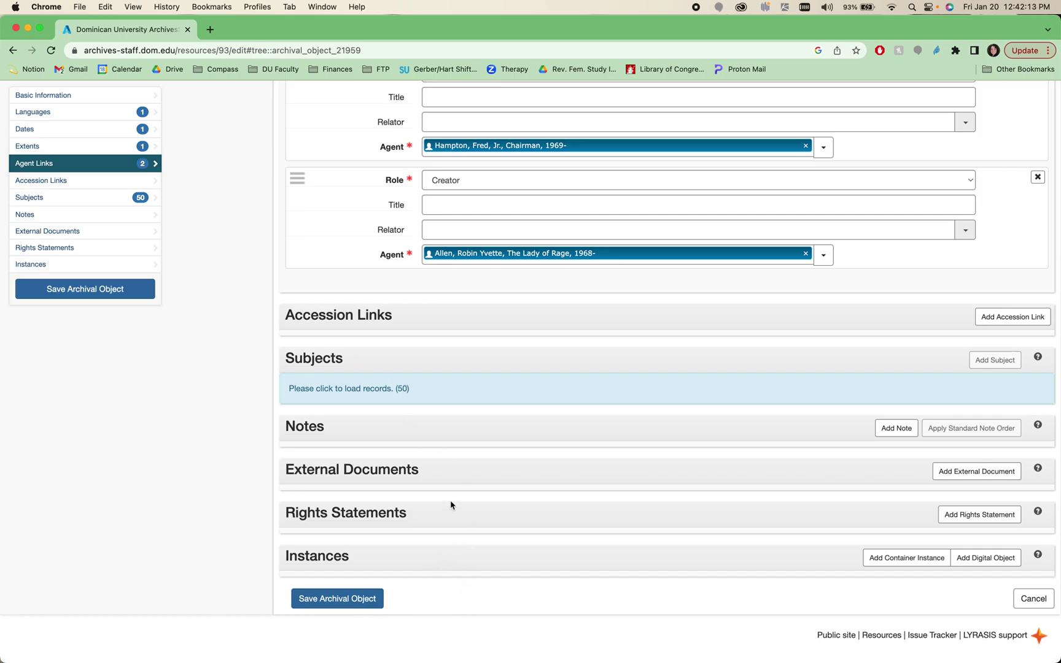
scroll(185, 435, up, 15)
scroll(185, 436, up, 5)
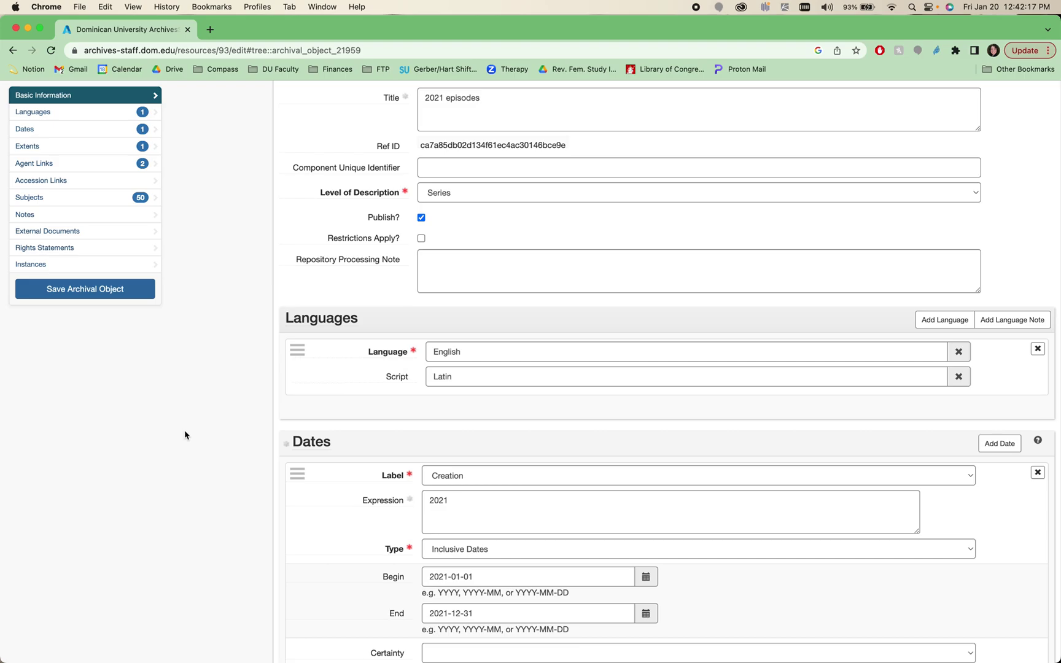
- Review the 2021 episodes series record again, along with the first episode items listed beneath it in the collection tree
scroll(185, 435, down, 20)
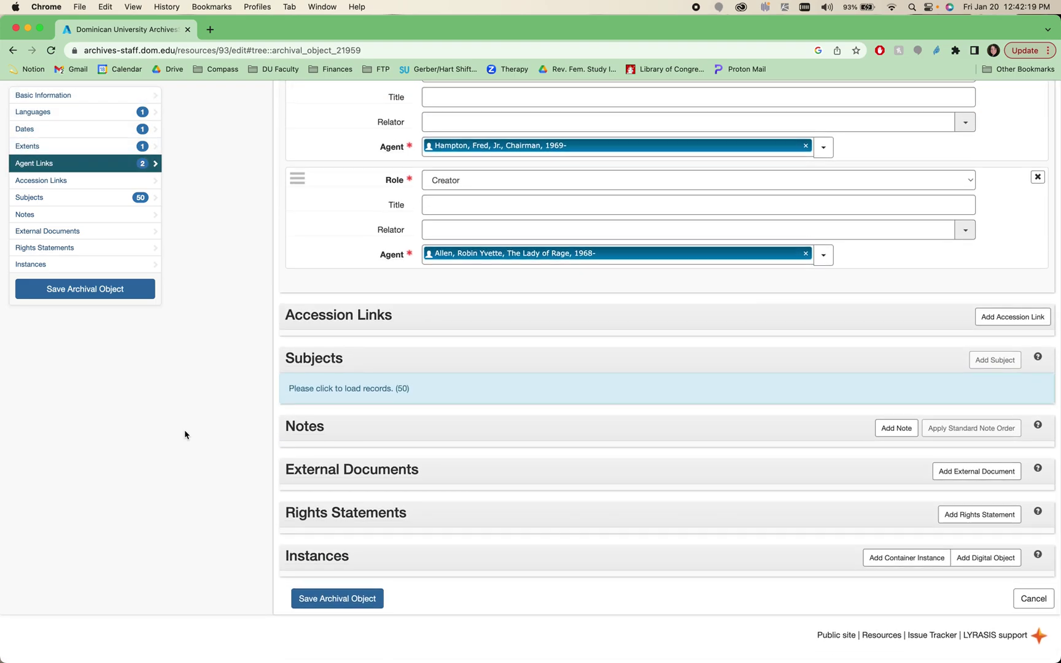
mouse_move(322, 438)
scroll(322, 437, up, 20)
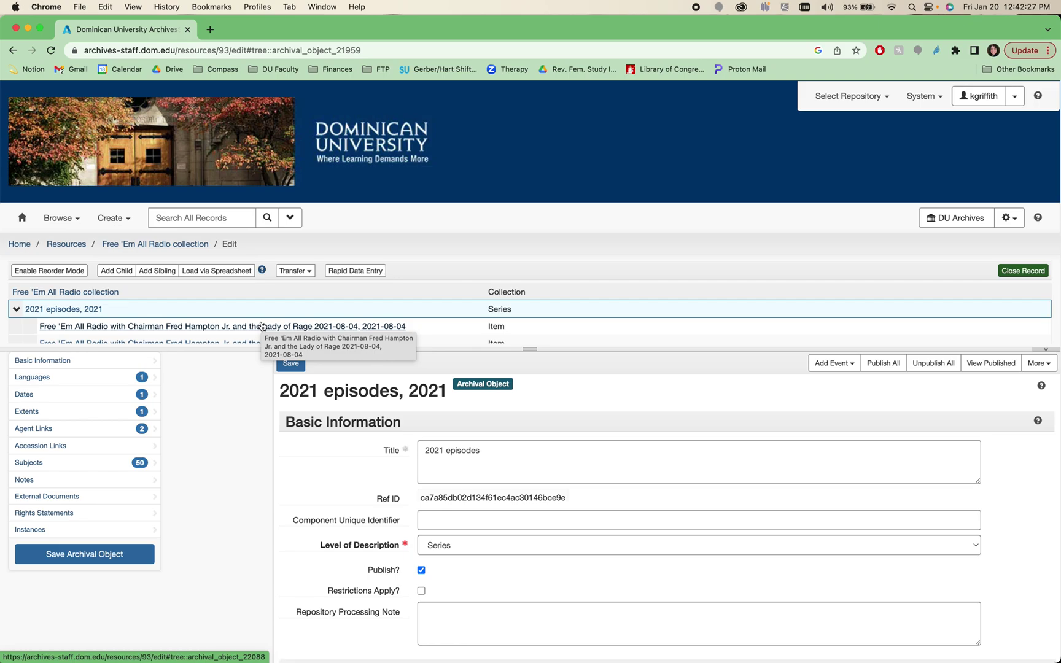
scroll(261, 326, down, 1)
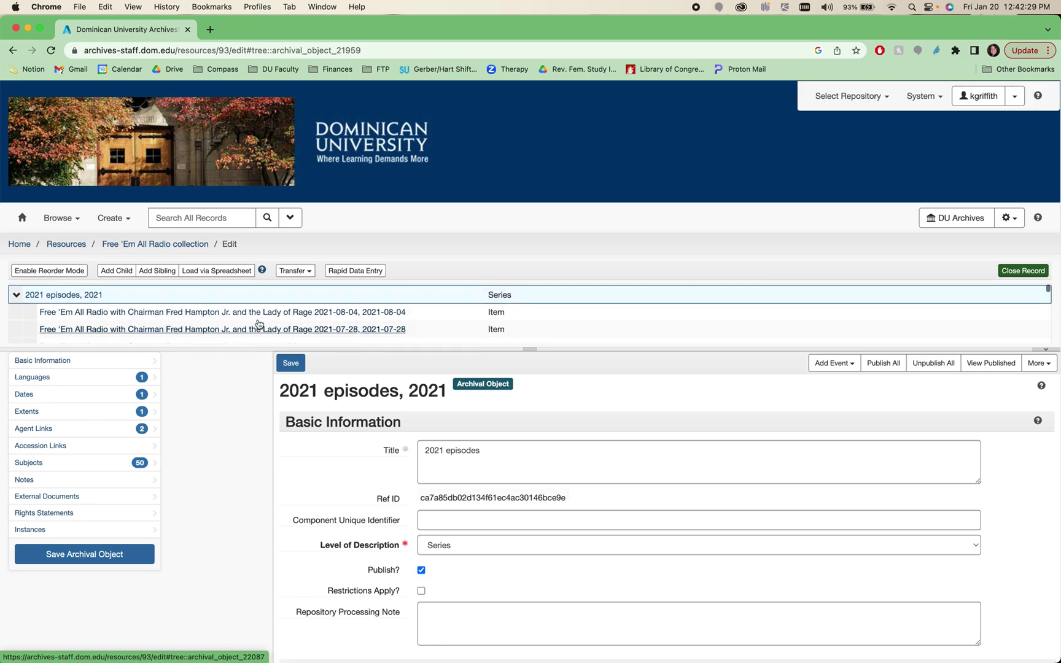
scroll(315, 540, down, 1)
scroll(315, 539, down, 3)
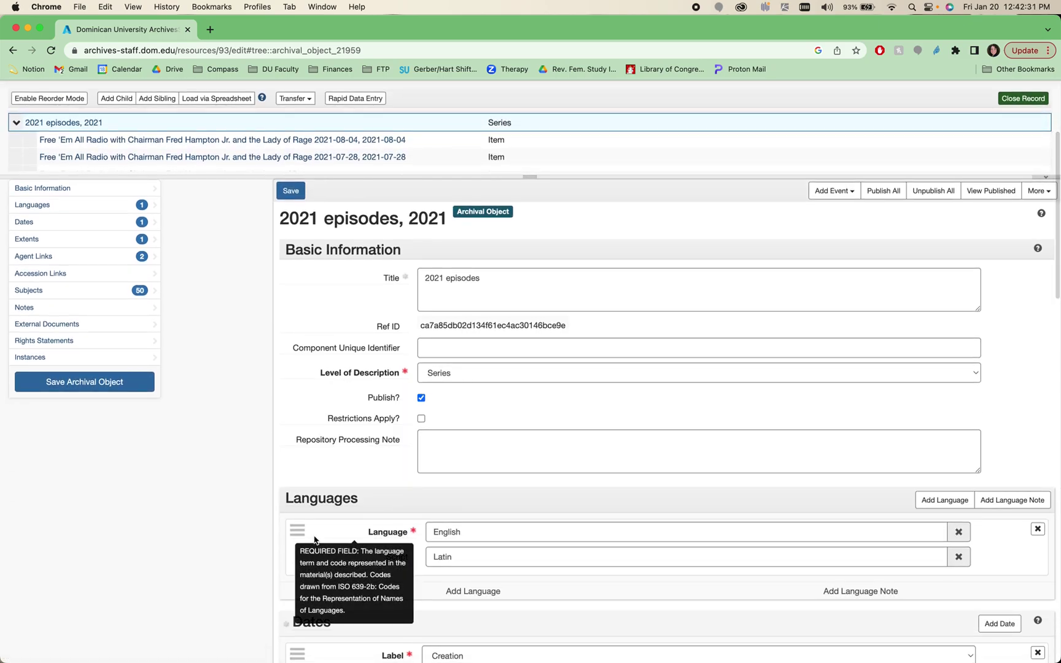
scroll(314, 539, down, 3)
scroll(221, 528, down, 6)
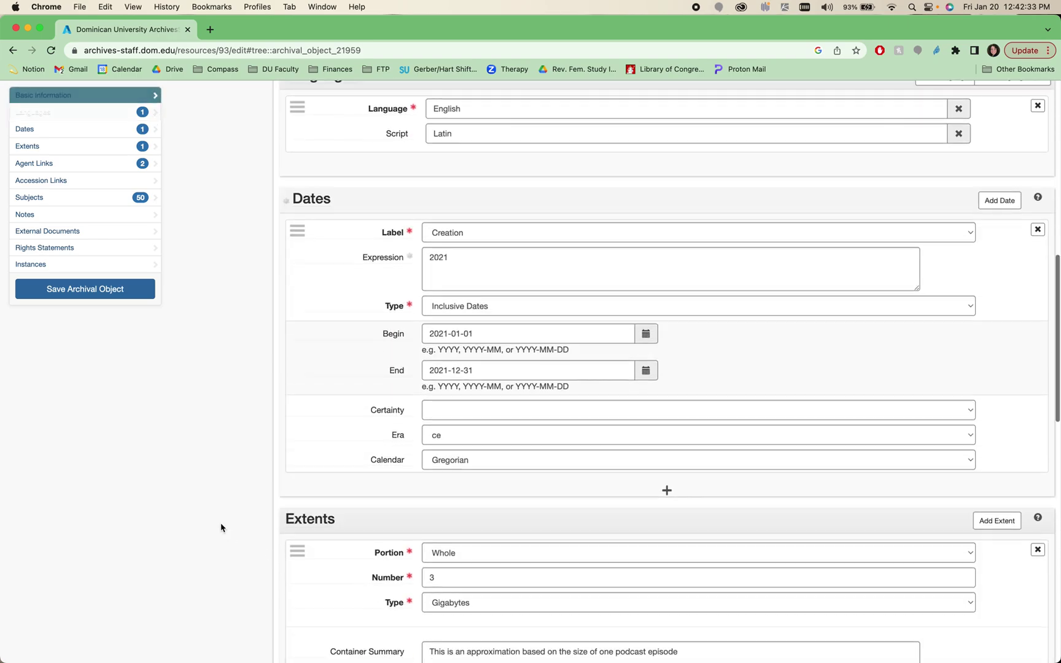
scroll(221, 528, down, 10)
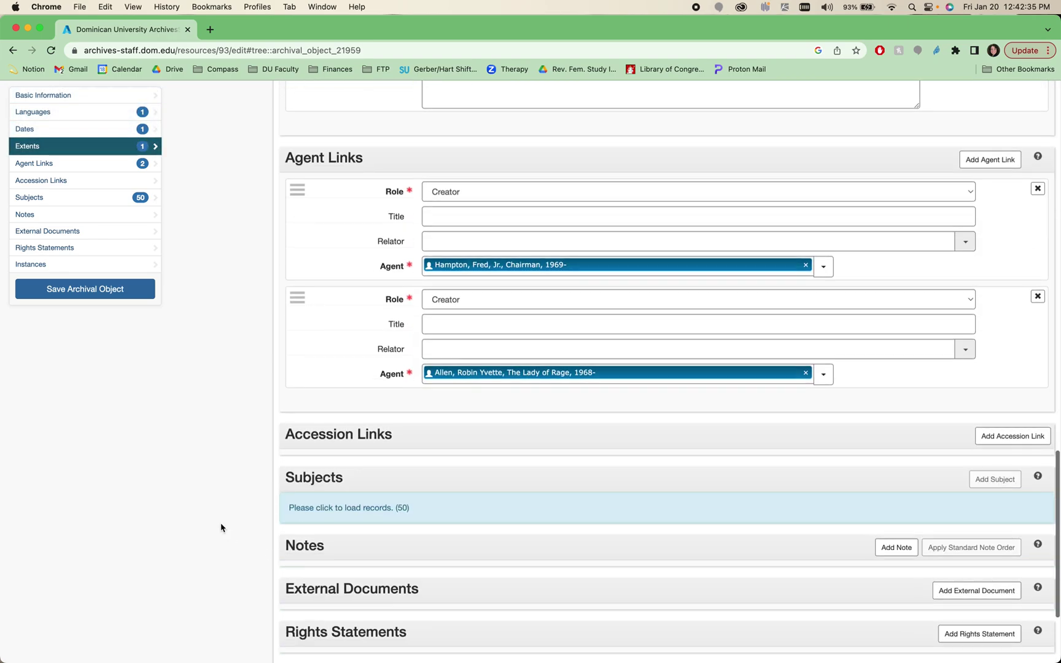
scroll(221, 528, up, 10)
scroll(221, 528, up, 15)
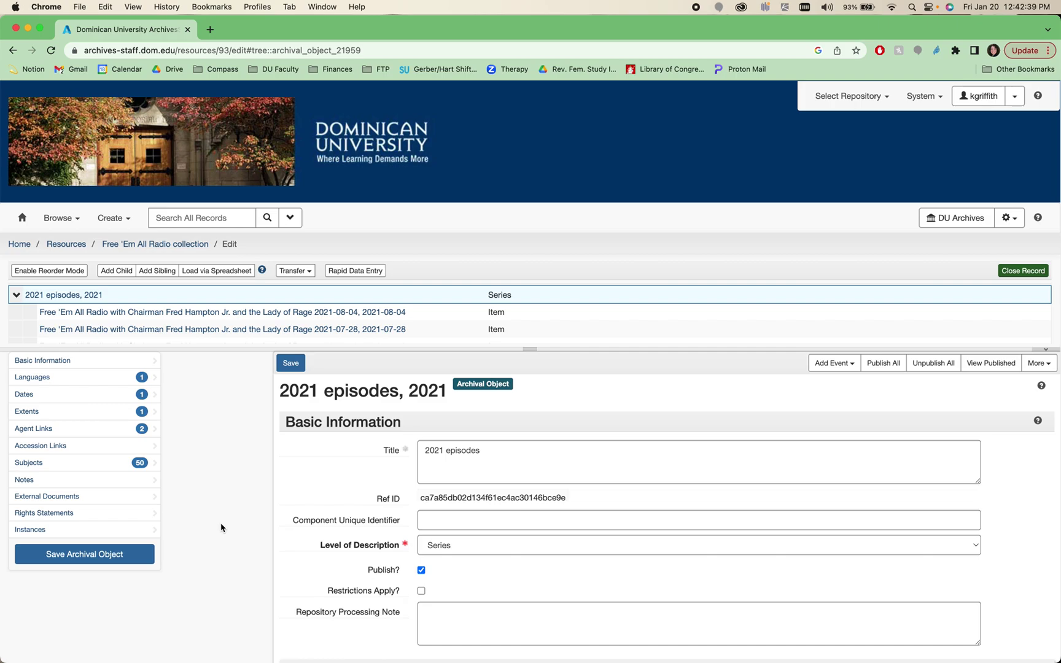
- Open the 2021-08-04 episode item from the collection tree and examine its Basic Information, Languages and Dates sections
click(312, 313)
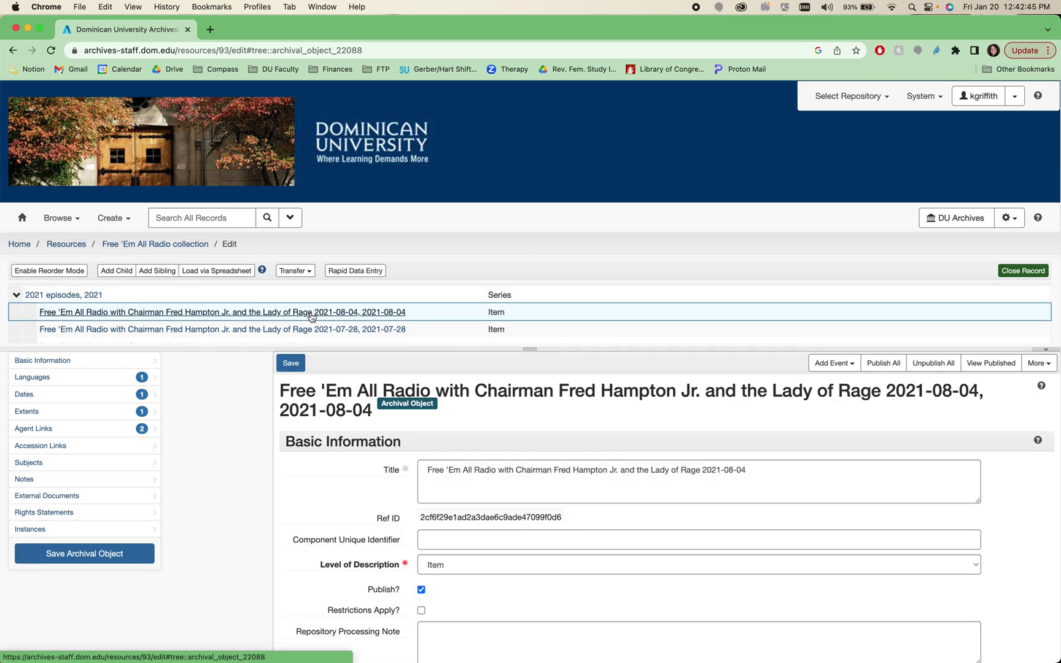
scroll(295, 316, down, 5)
scroll(266, 466, down, 20)
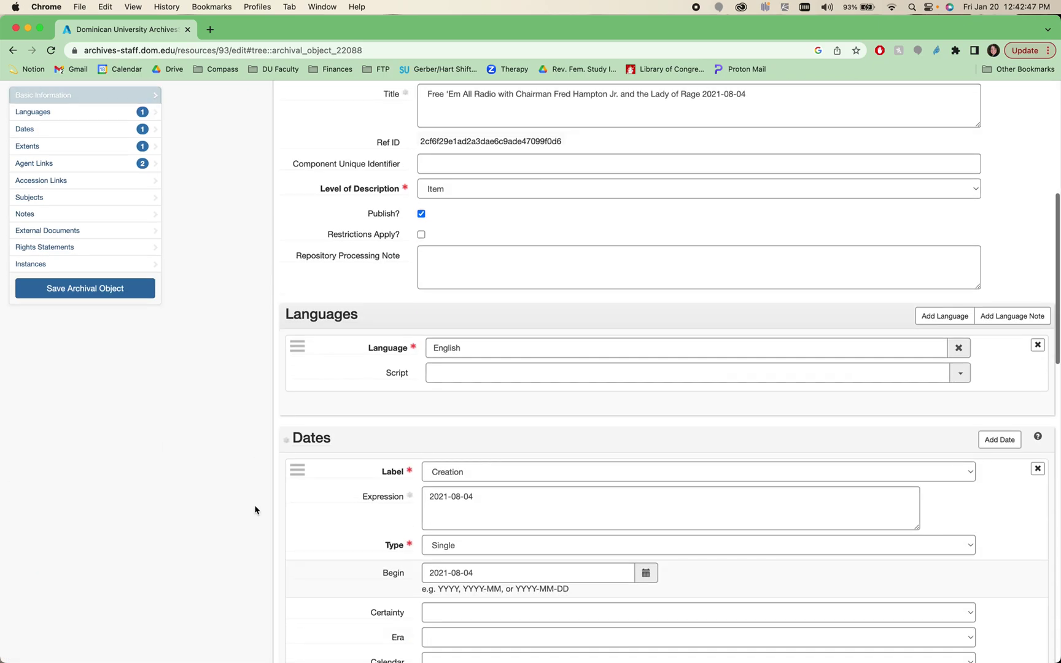
scroll(255, 509, up, 20)
- Open the 2021-01-06 episode item at the end of the 2021 series and examine its record through Notes and Instances
scroll(310, 307, down, 10)
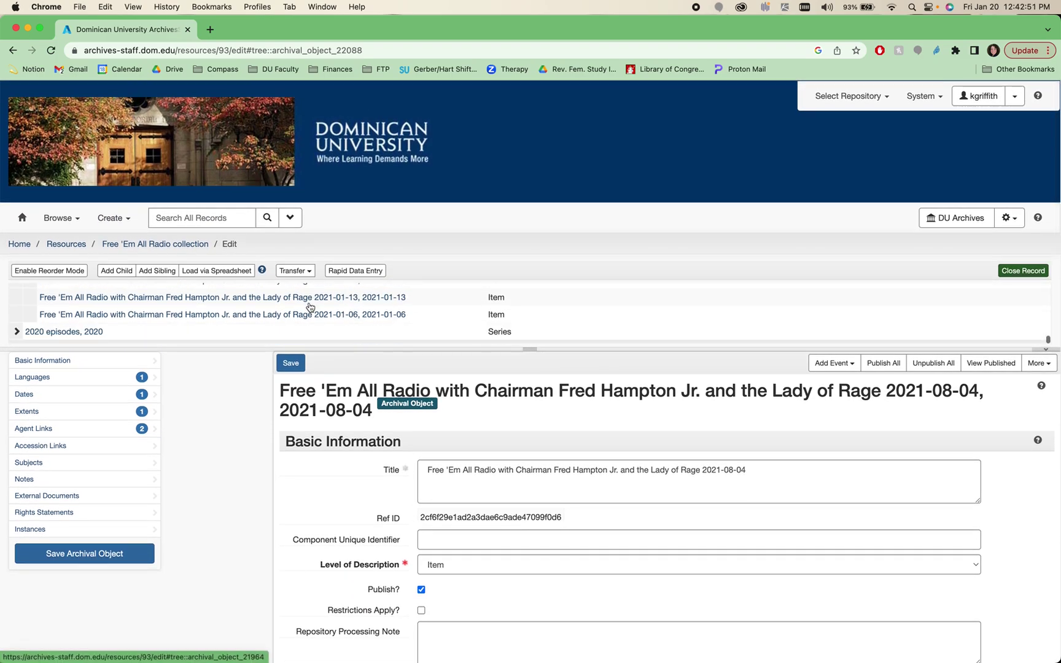
click(122, 316)
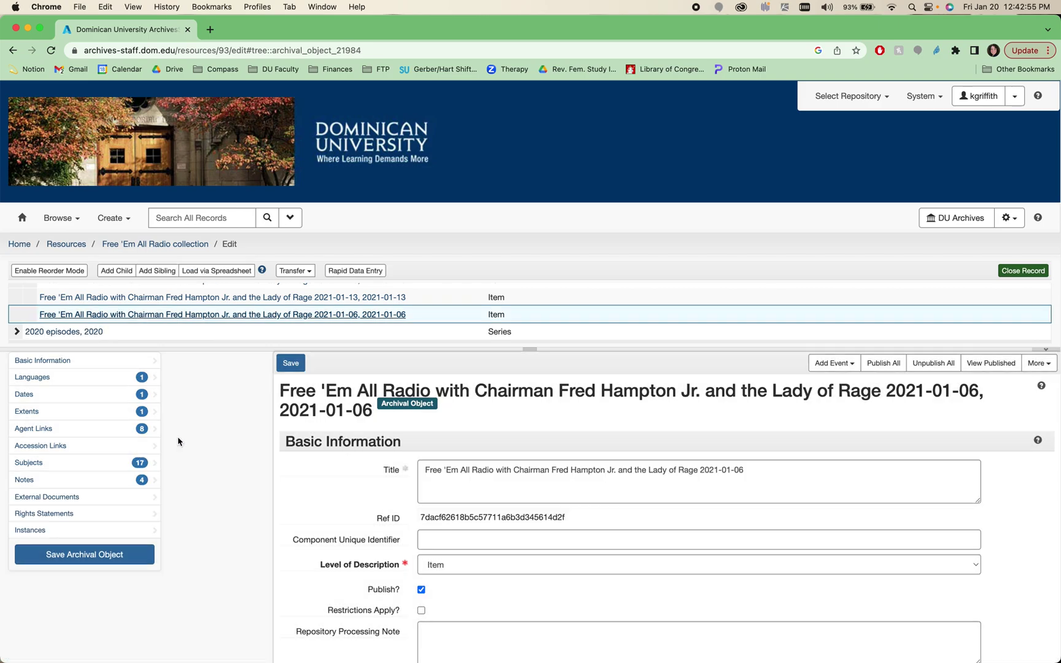
scroll(178, 442, down, 20)
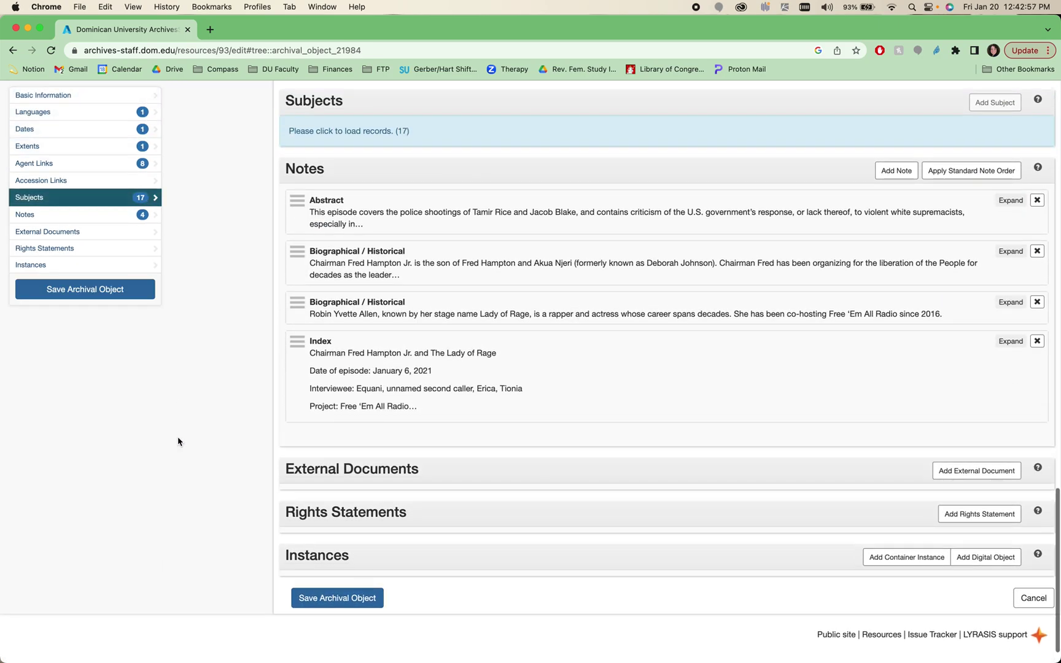
scroll(178, 442, up, 20)
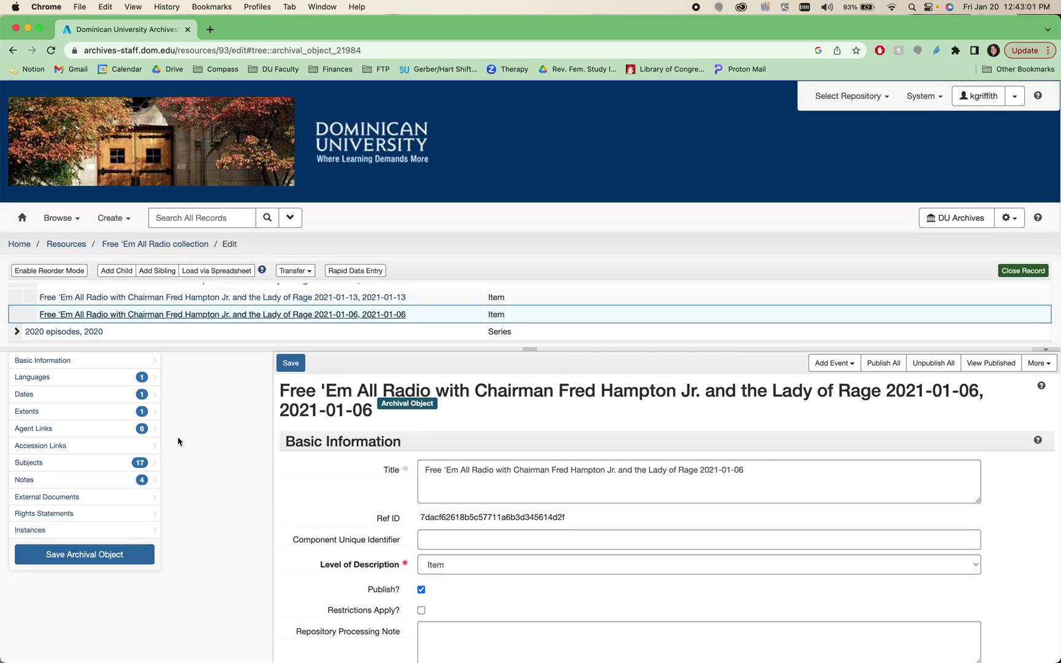
- Highlight the full title of the 2021-01-06 episode and compare it with the other episode titles in the collection tree
scroll(178, 442, down, 2)
drag(754, 366, 632, 365)
triple_click(422, 369)
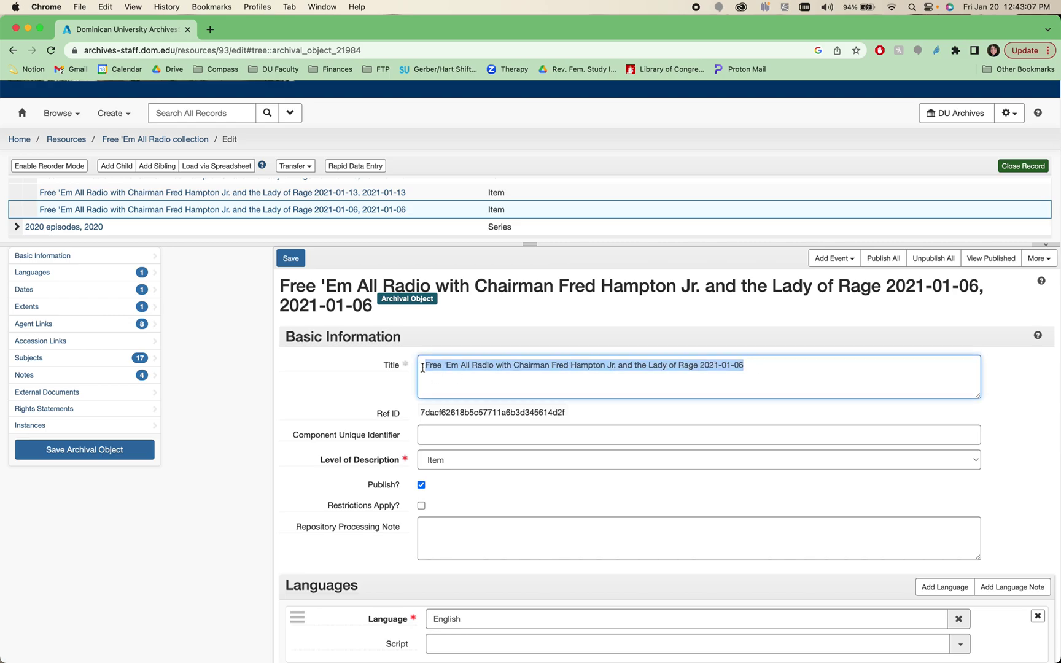
scroll(269, 205, down, 1)
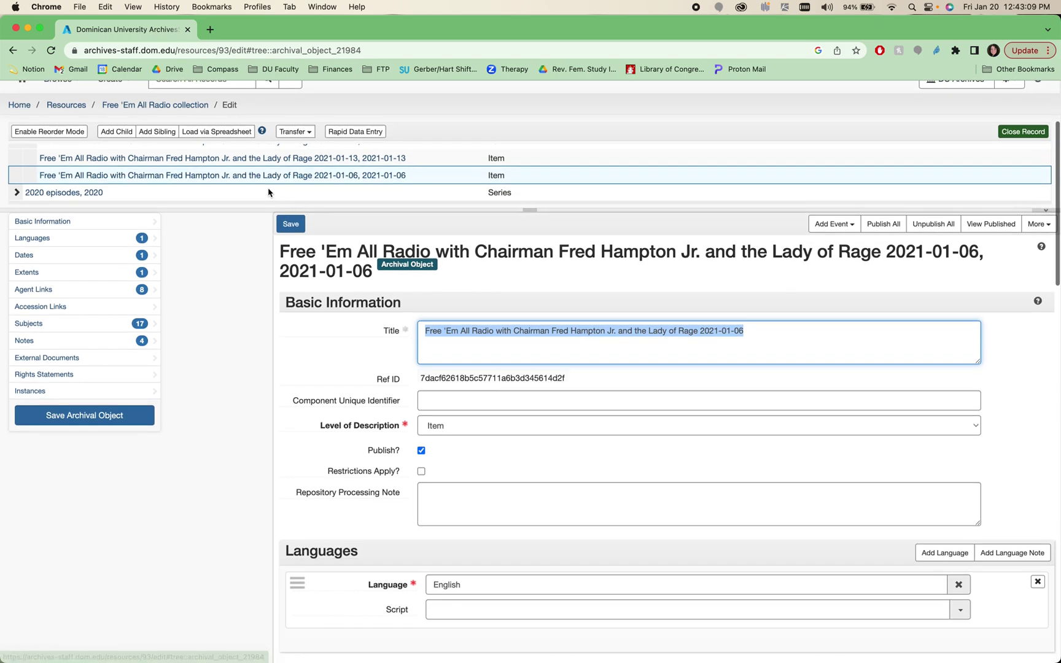
scroll(233, 184, up, 5)
scroll(232, 184, up, 5)
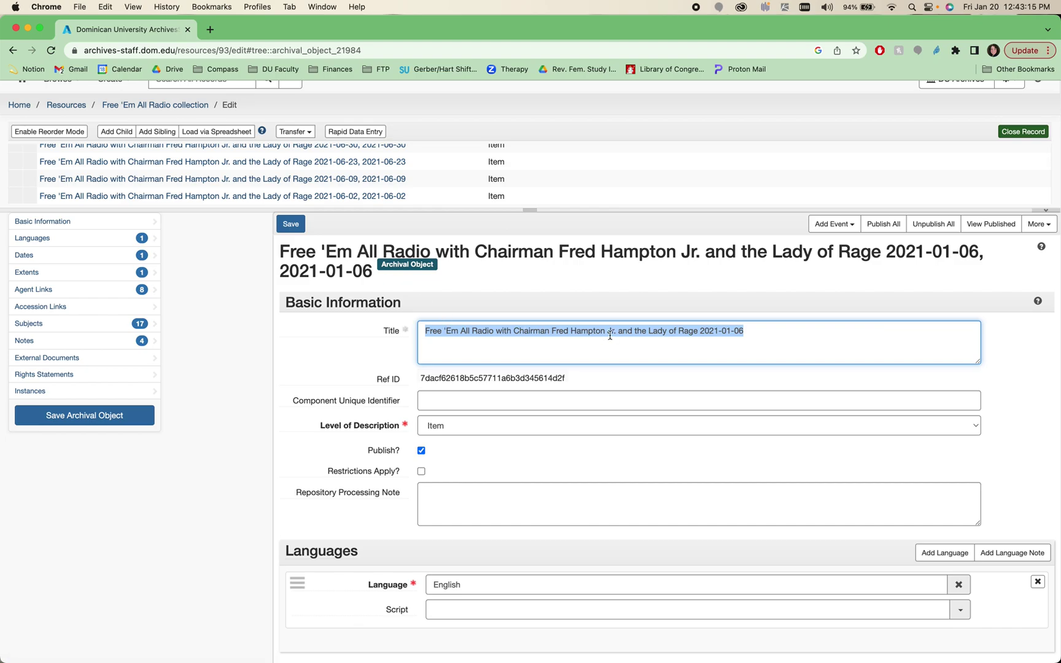
- Highlight the date at the end of the episode title and check how the dated episodes are ordered in the tree
click(767, 334)
drag(749, 332, 700, 329)
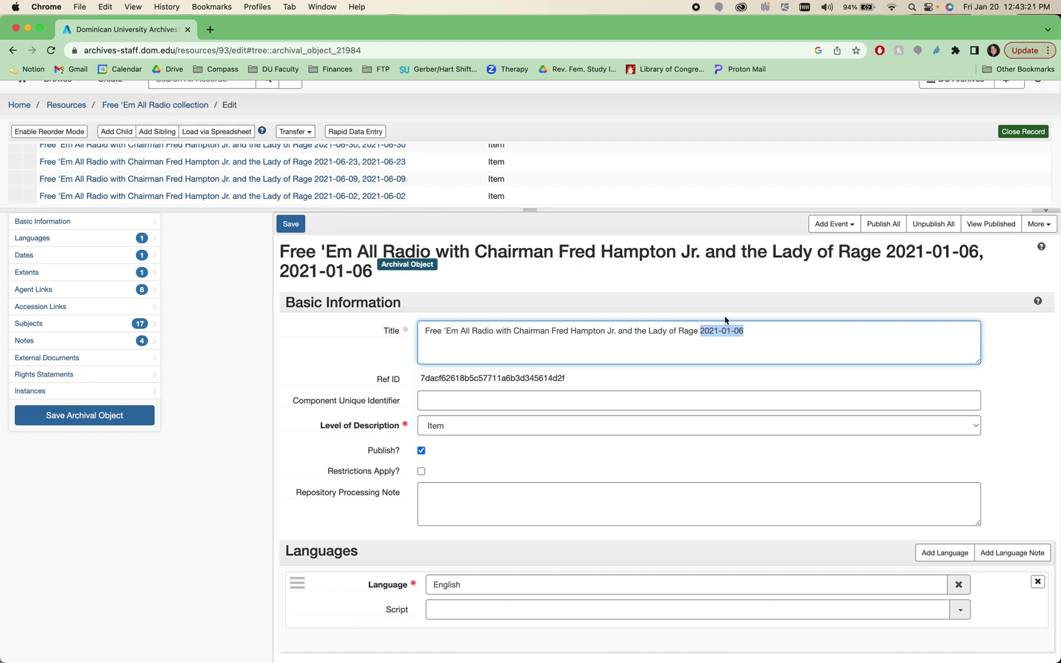
click(754, 339)
scroll(415, 176, up, 10)
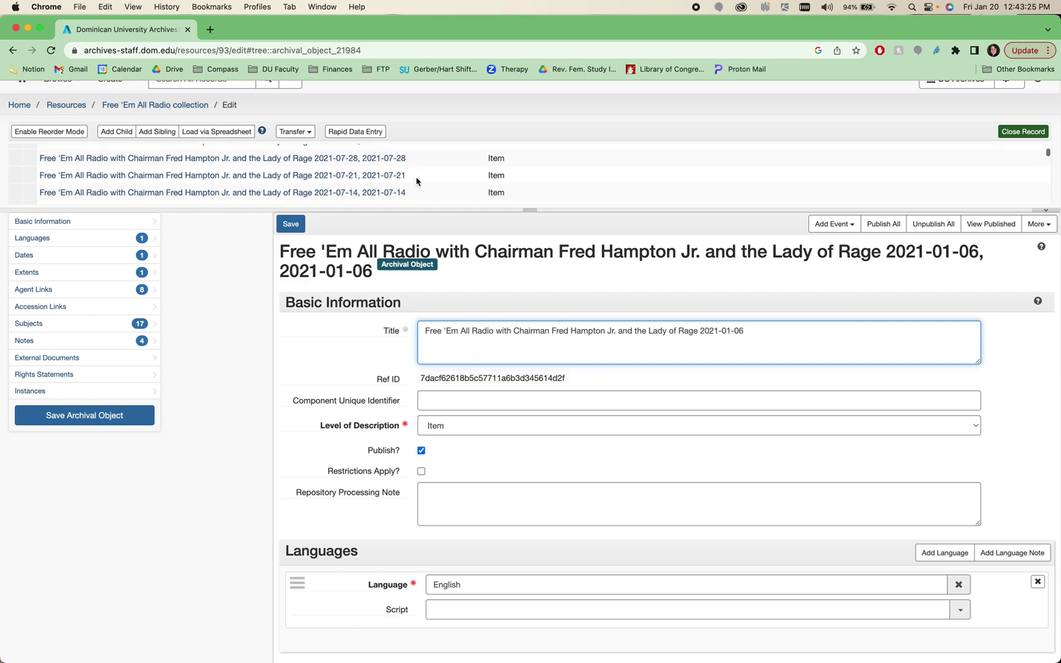
scroll(415, 177, down, 3)
scroll(415, 177, up, 2)
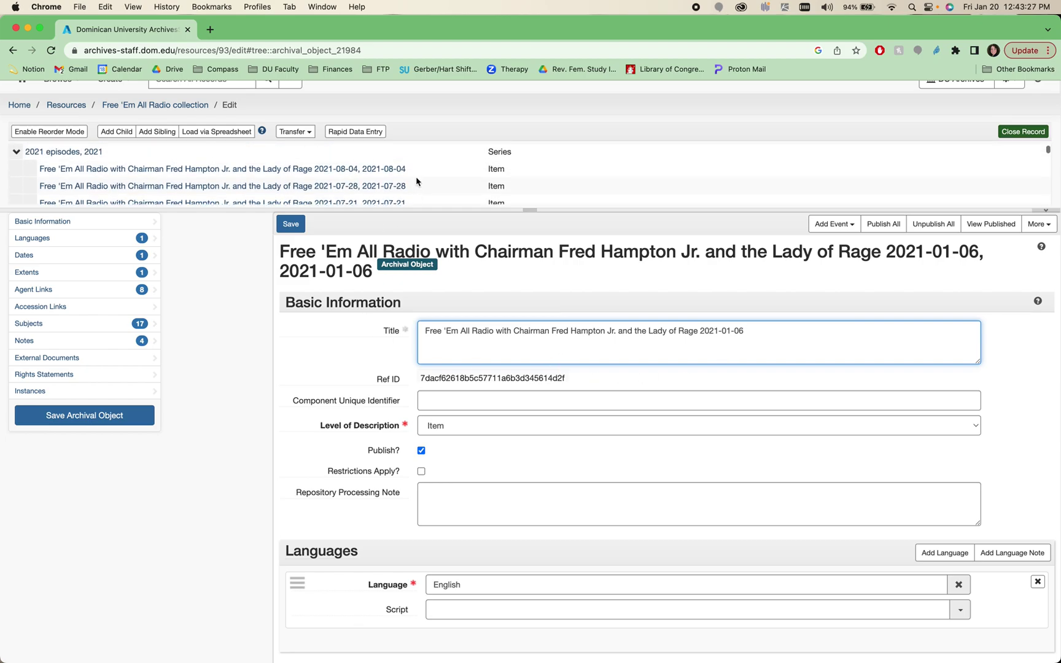
- Check the episode's Level of Description, keeping Item, and read the Restrictions Apply help, leaving Publish checked and Restrictions Apply unchecked
scroll(430, 402, down, 3)
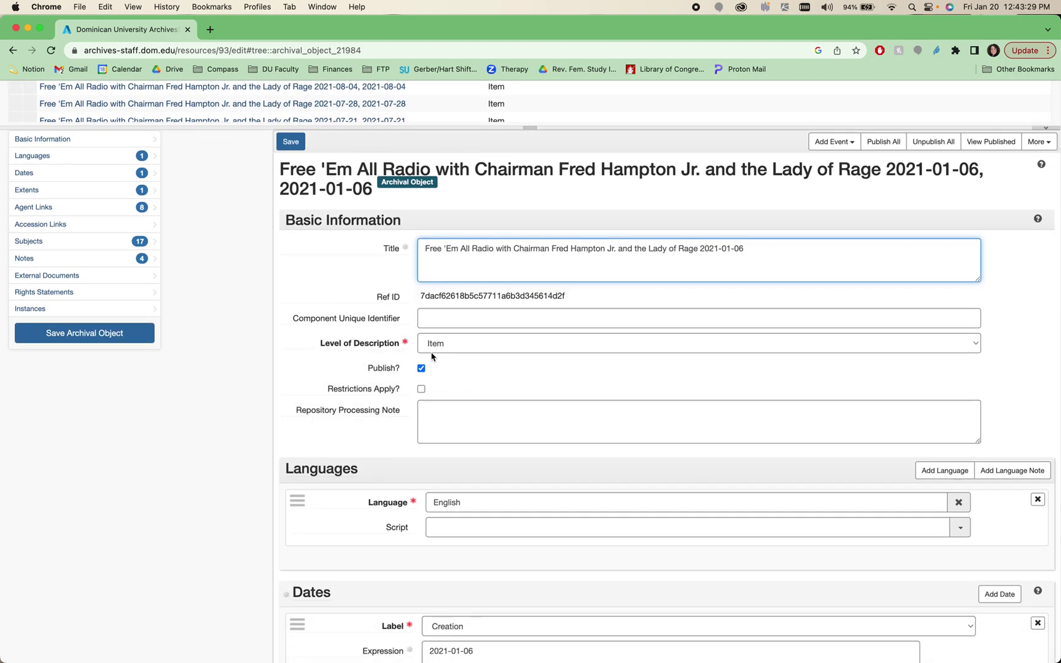
click(468, 350)
click(468, 349)
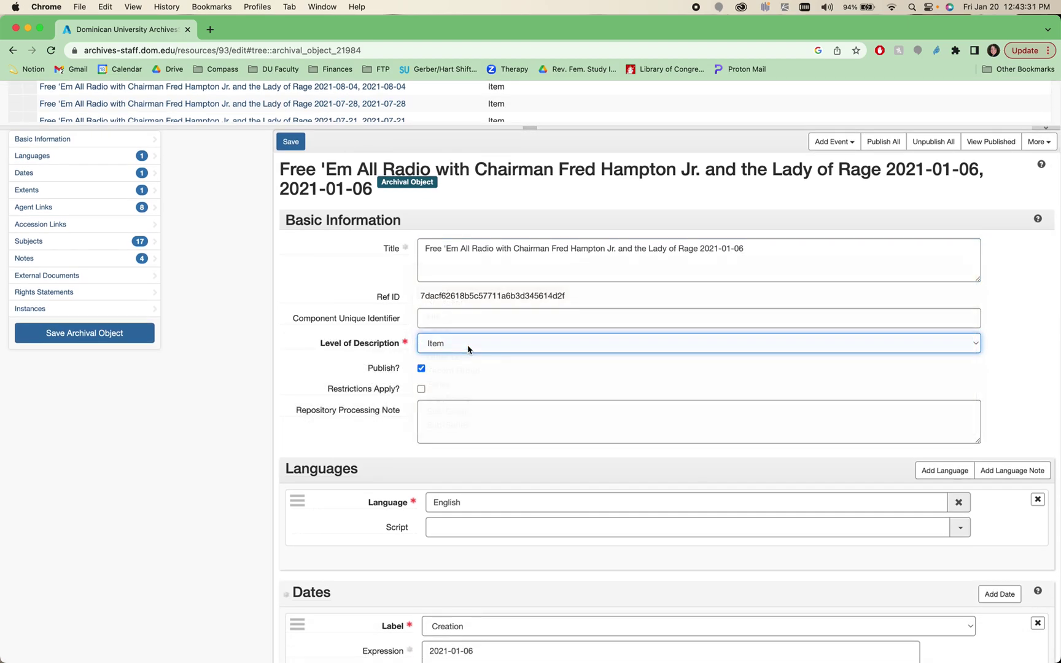
click(422, 369)
click(397, 389)
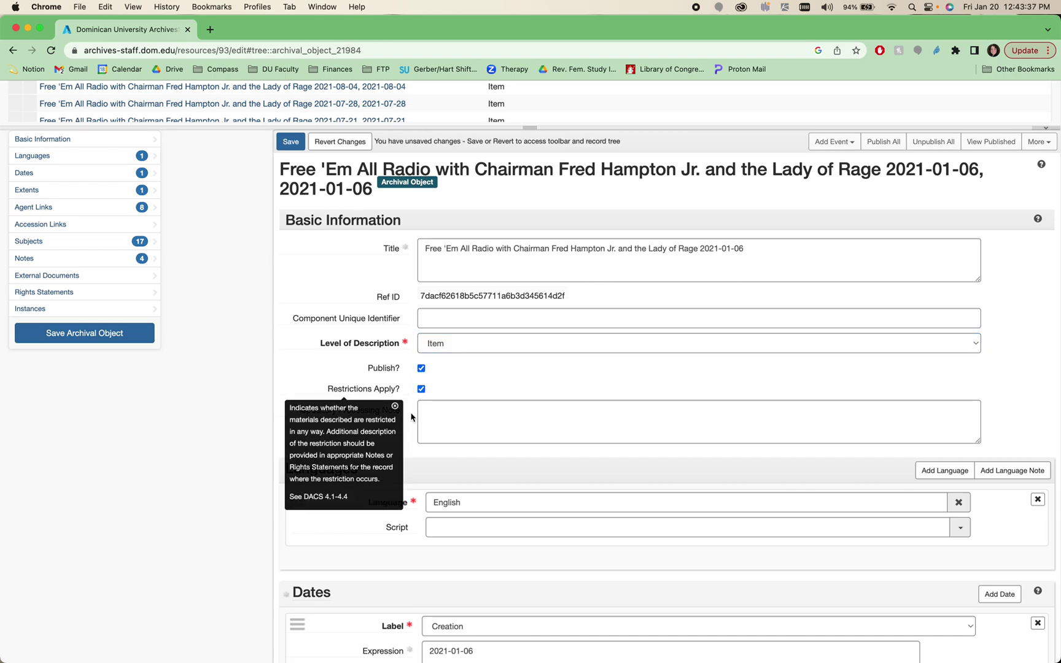
click(396, 408)
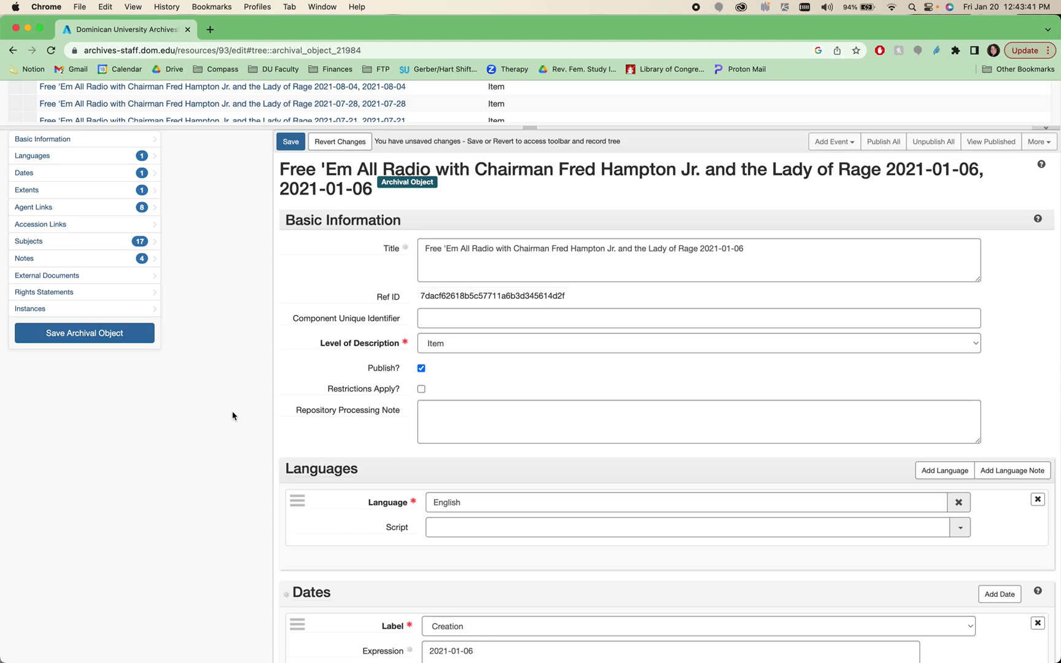
- Expand the episode's Index note and examine its timestamped content together with the Abstract and Biographical / Historical notes
scroll(232, 416, down, 10)
scroll(232, 415, down, 7)
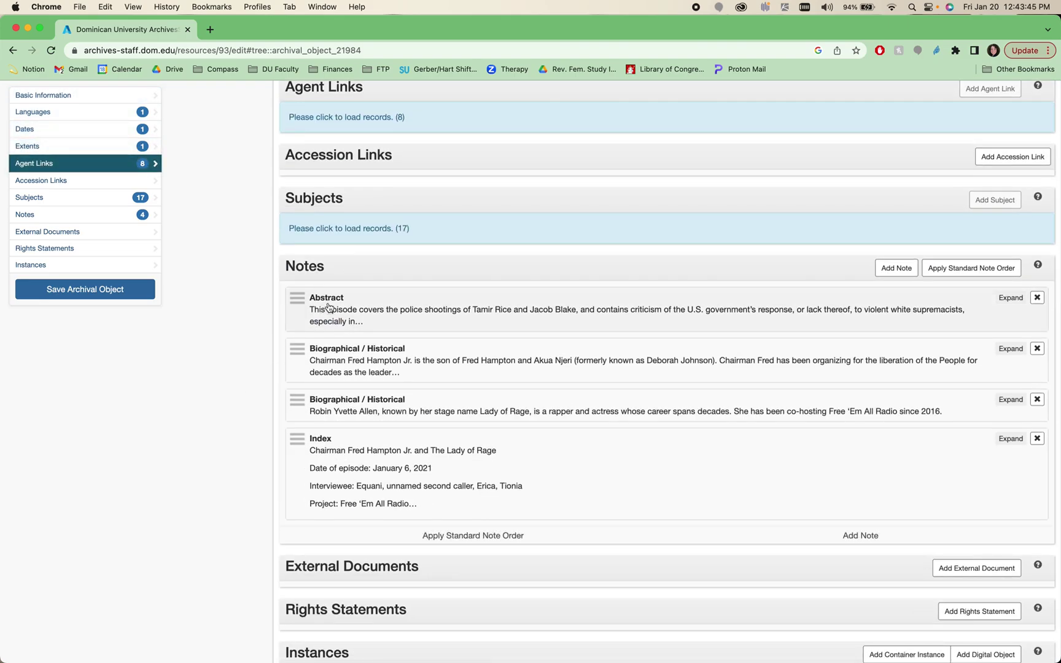
click(421, 483)
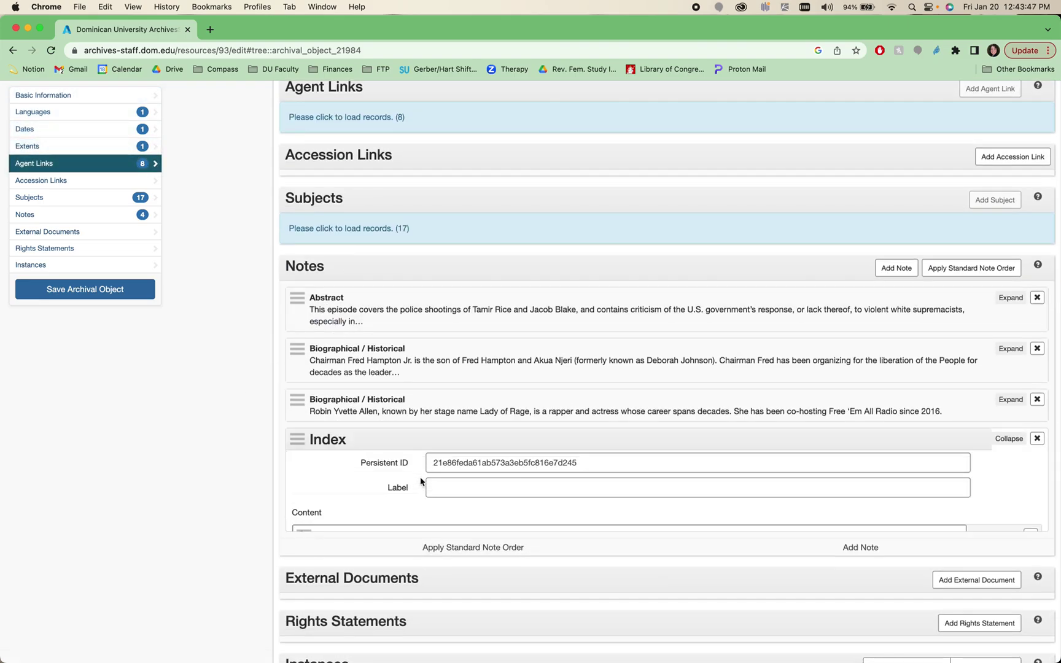
scroll(421, 480, down, 6)
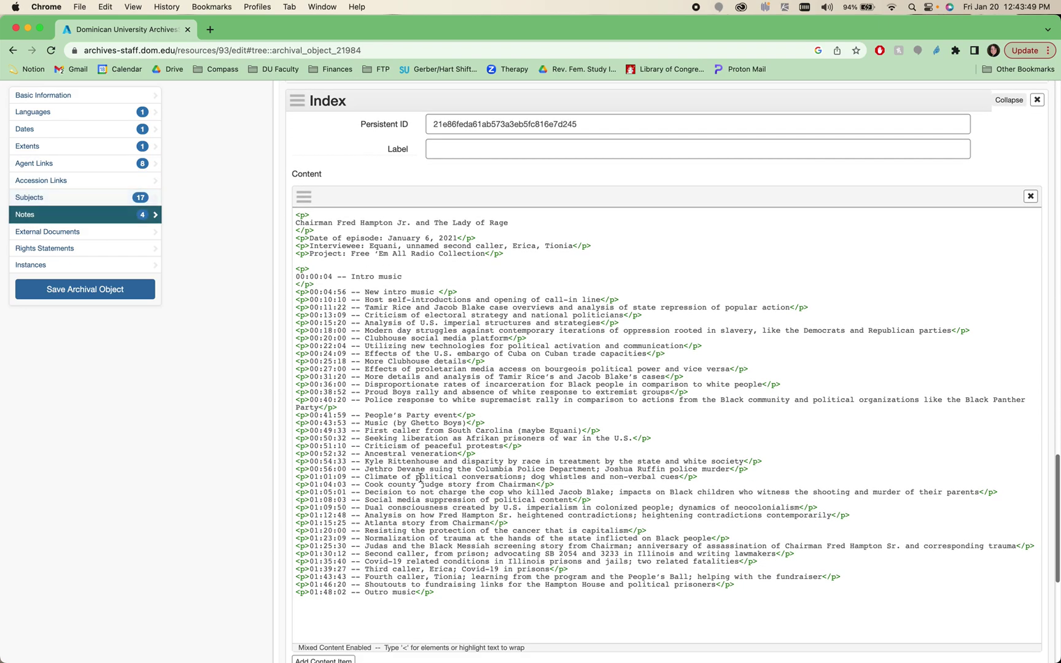
scroll(420, 478, down, 3)
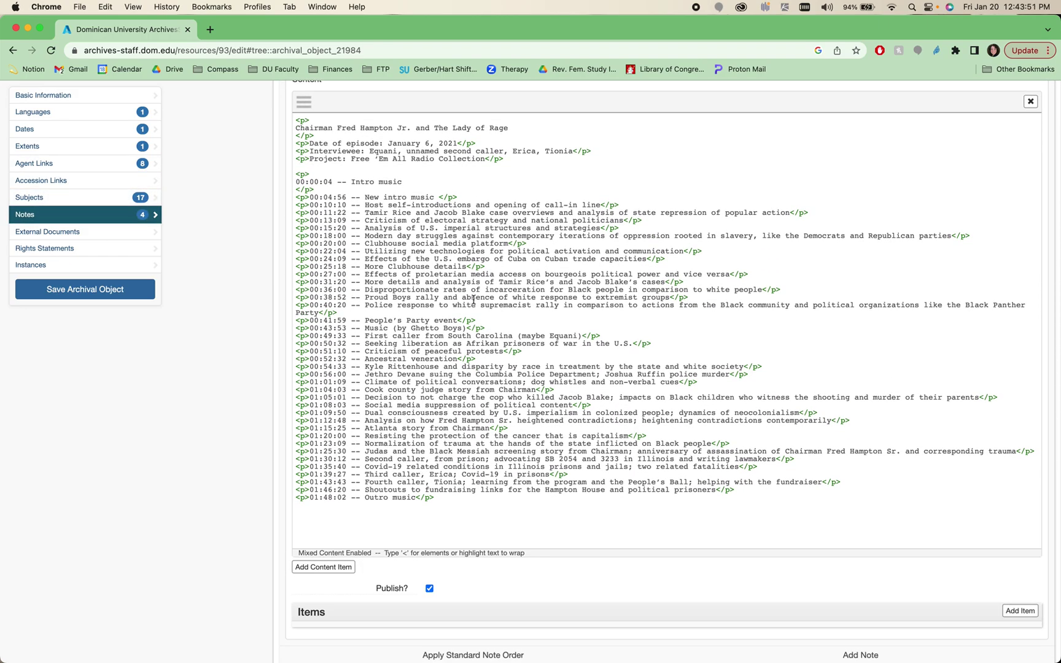
scroll(474, 300, up, 2)
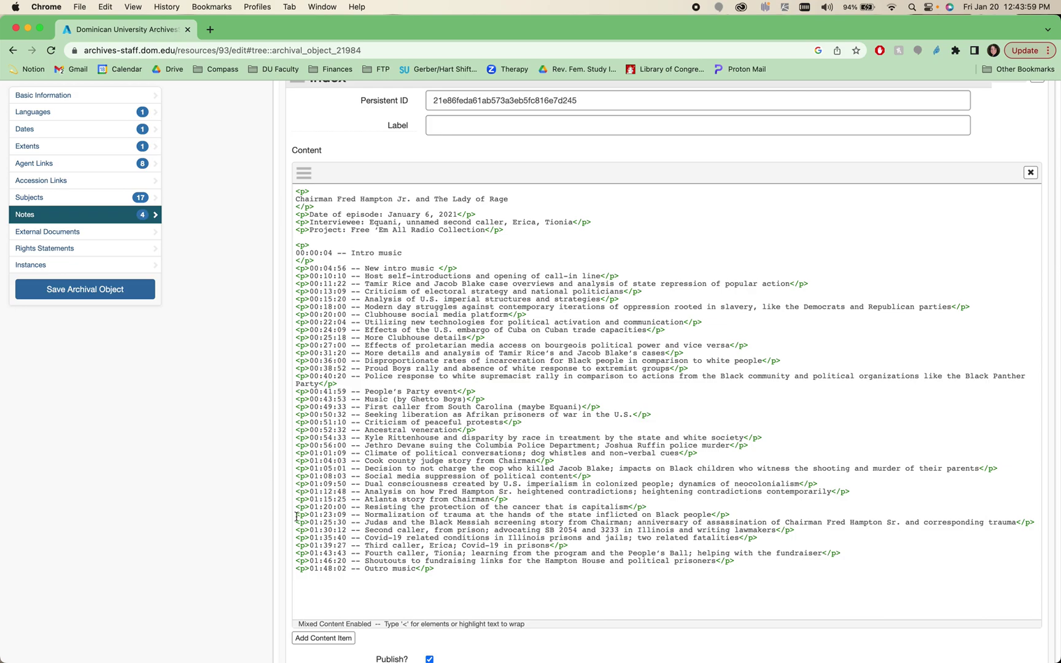
scroll(297, 516, up, 5)
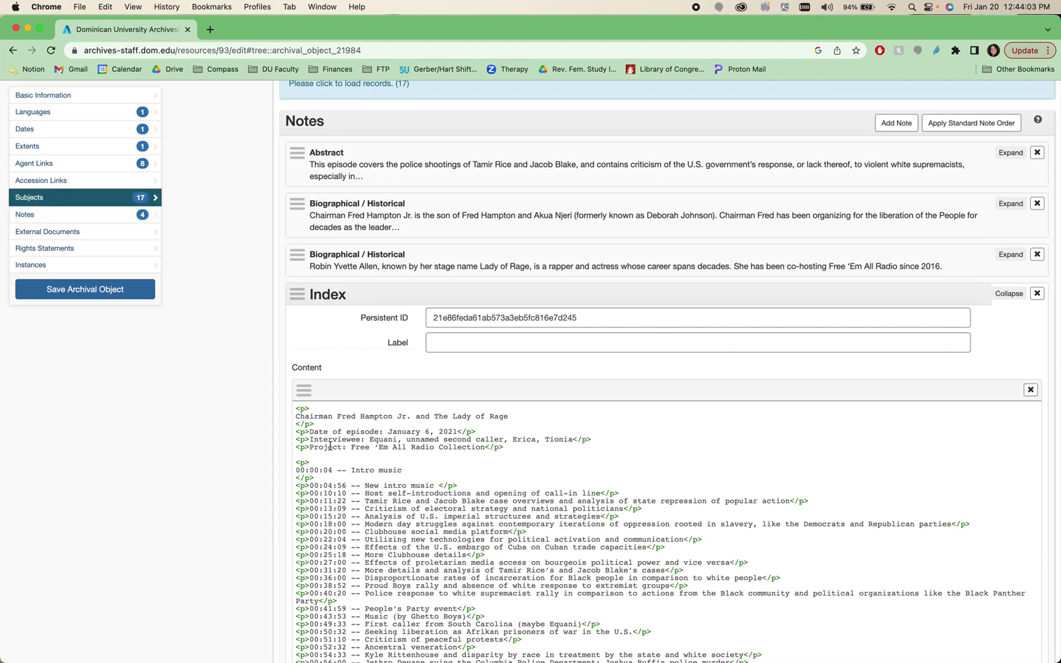
scroll(329, 446, down, 6)
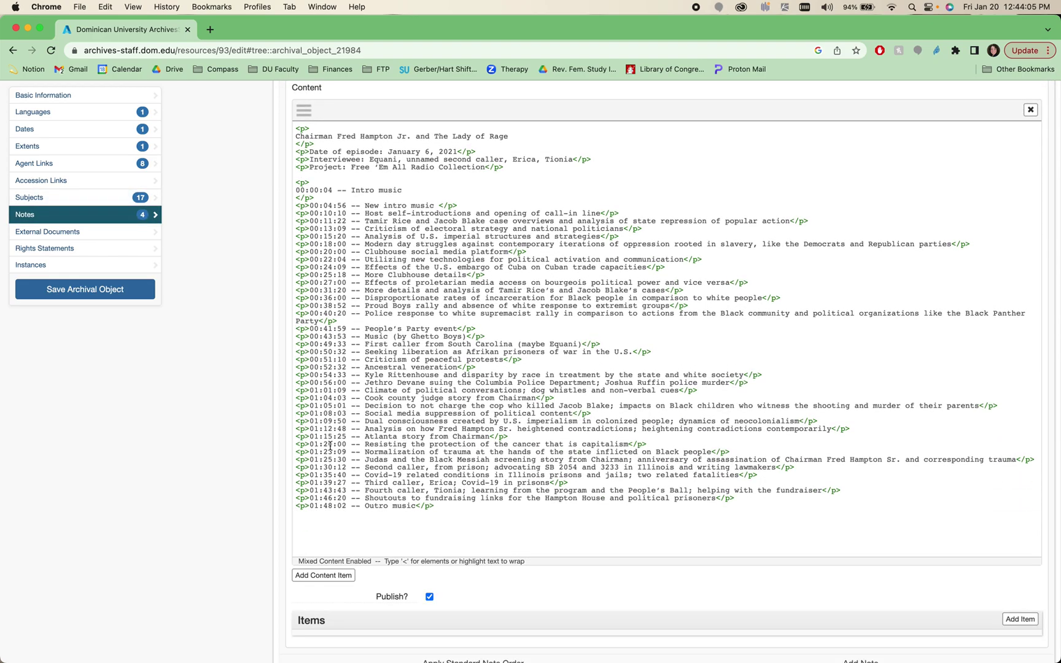
- Highlight an opening paragraph tag and the complete 00:04:56 entry in the Index note to inspect the paragraph markup
drag(299, 229, 308, 228)
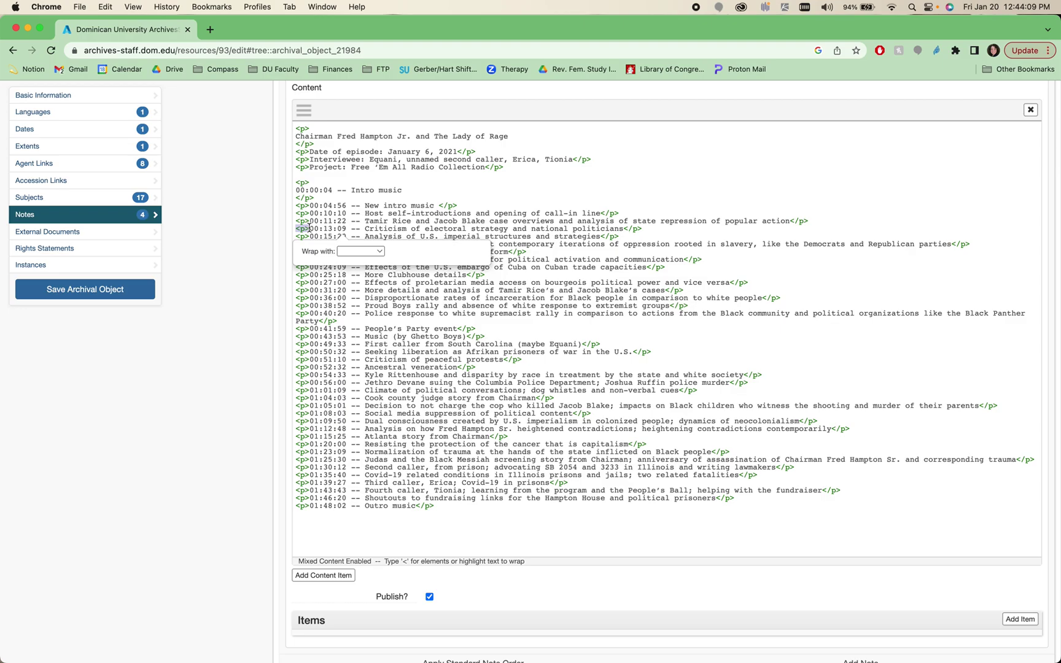
click(309, 228)
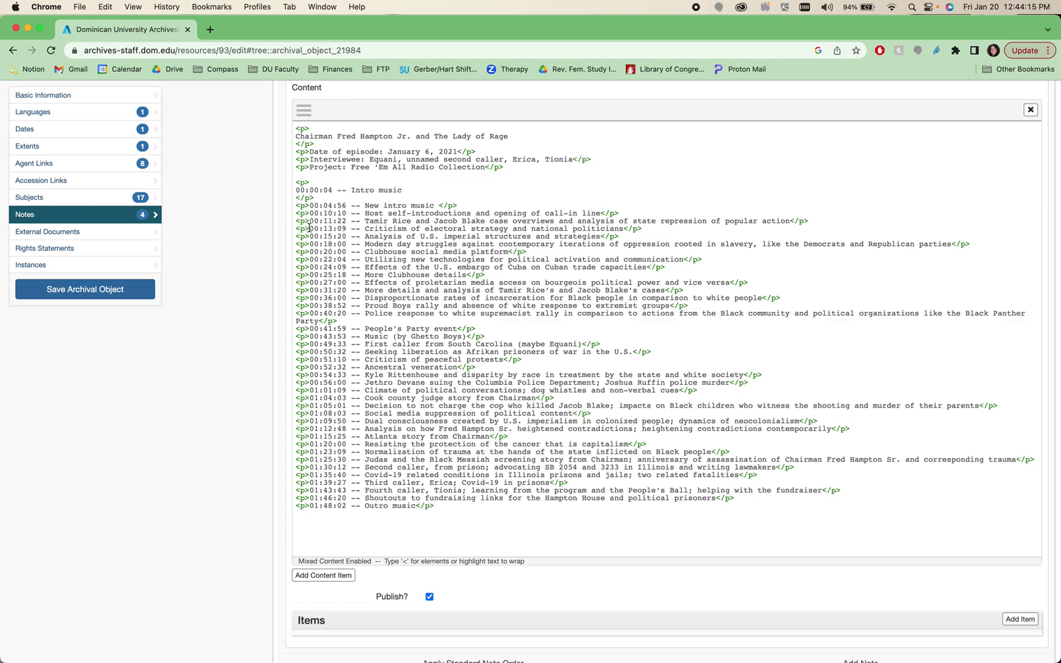
scroll(509, 367, up, 3)
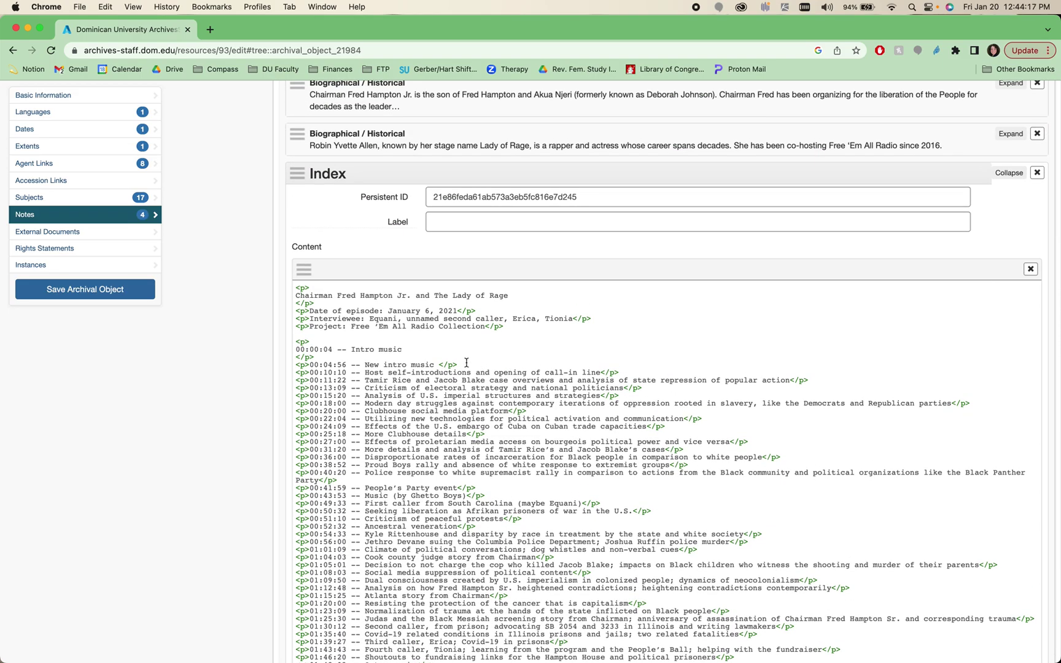
drag(465, 363, 291, 369)
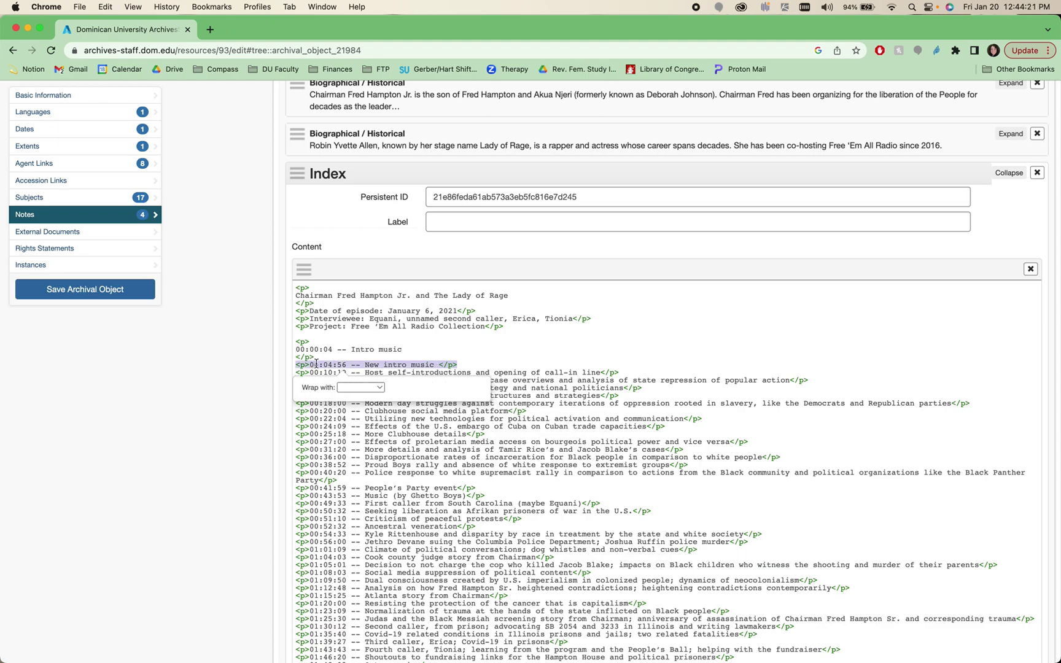
click(352, 362)
scroll(352, 362, up, 1)
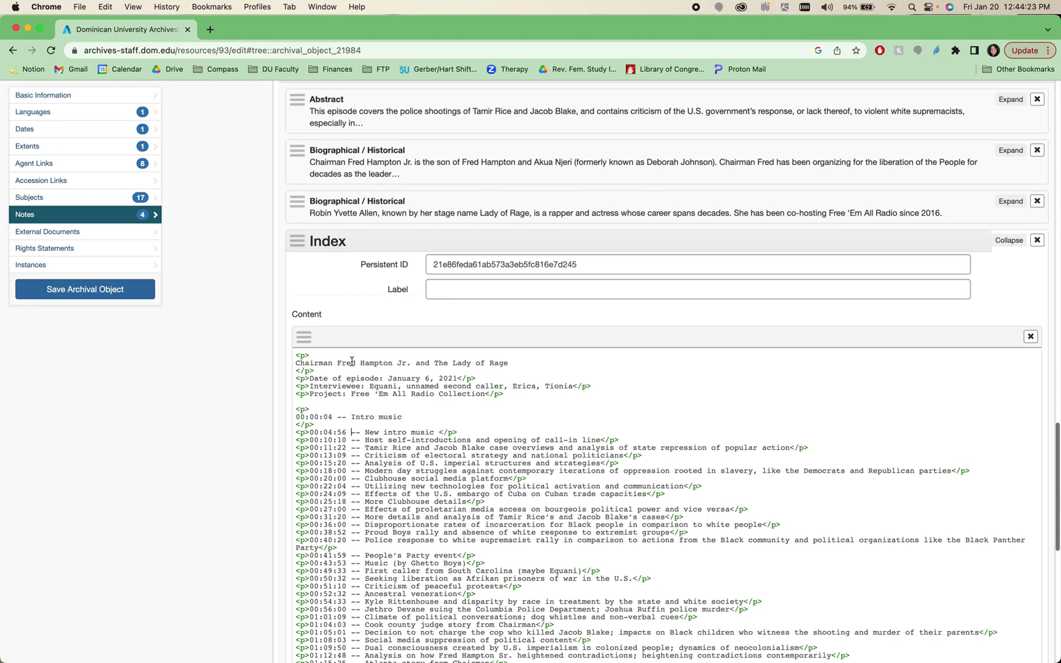
- Append to Index content: "This is where you physically add the index notes and also hopefully the transcript once we figure out how to reliably transcribe these episodes!"
scroll(353, 365, down, 10)
scroll(352, 365, up, 3)
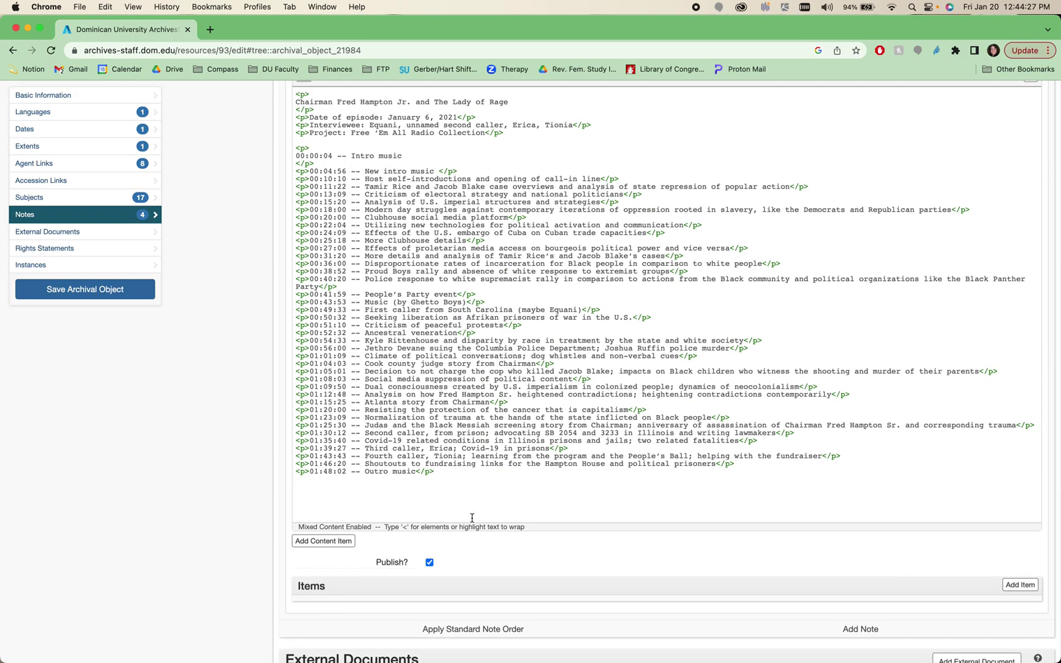
text(This is wha)
text(re you physically add th)
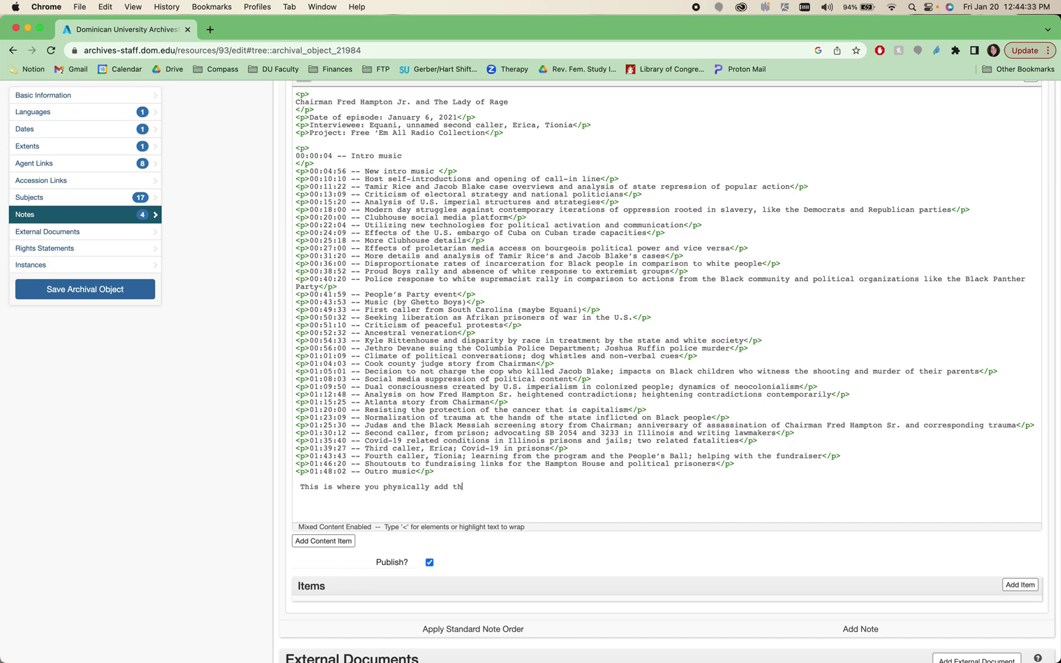
text(e index notes and also hopefully the trans)
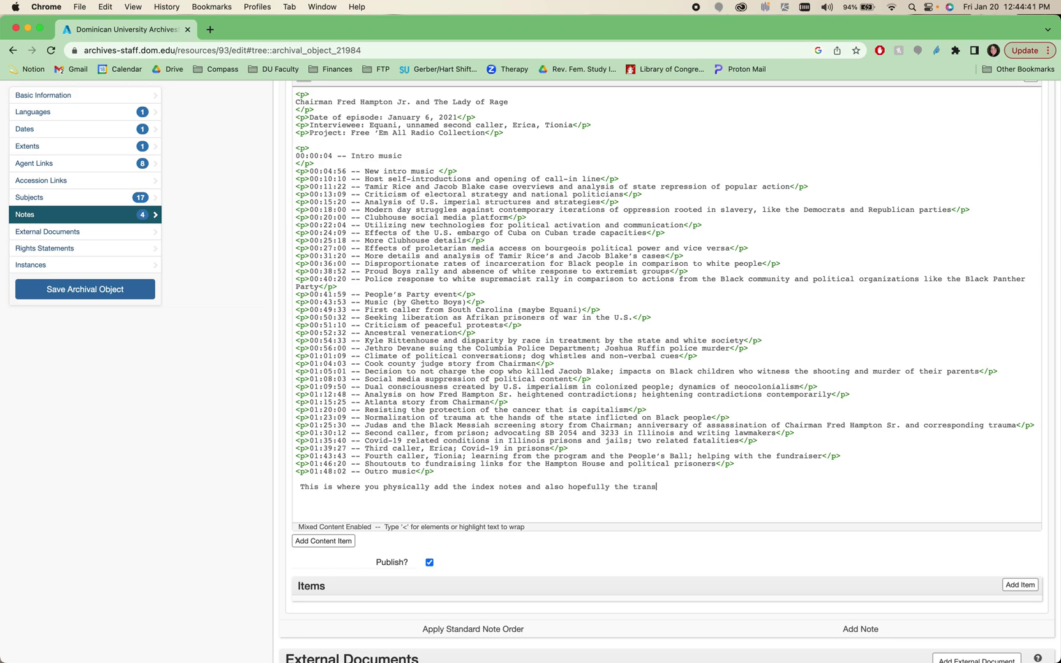
text(cript once we figure out how to reliable )
text(transcribe these episodes!)
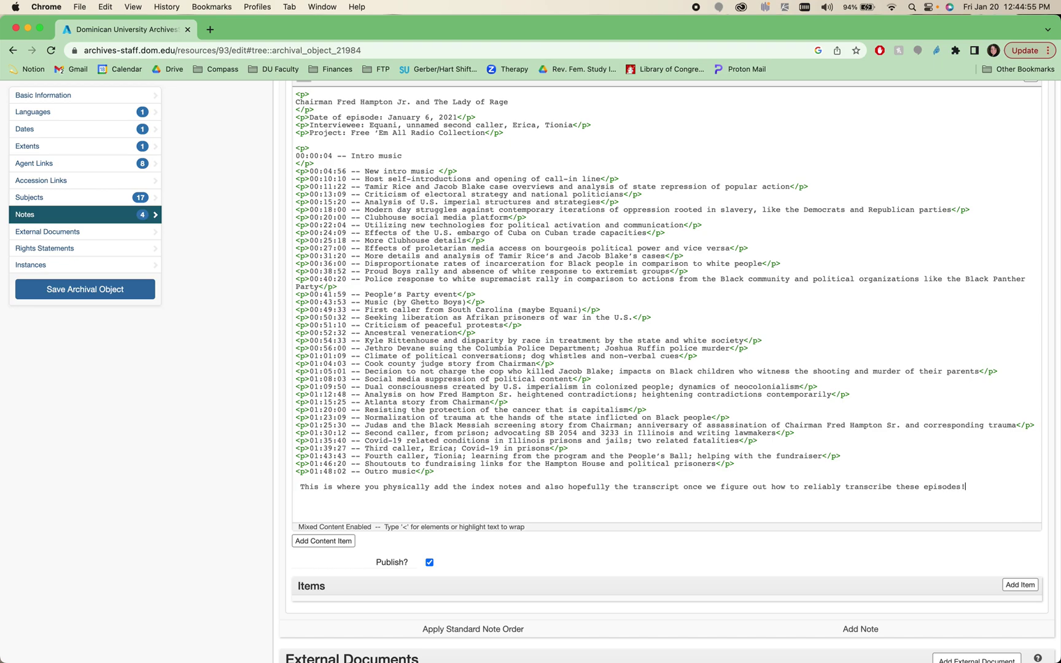
- Delete the explanatory line appended below the timestamped entries in the Index content
triple_click(298, 487)
key(BackSpace)
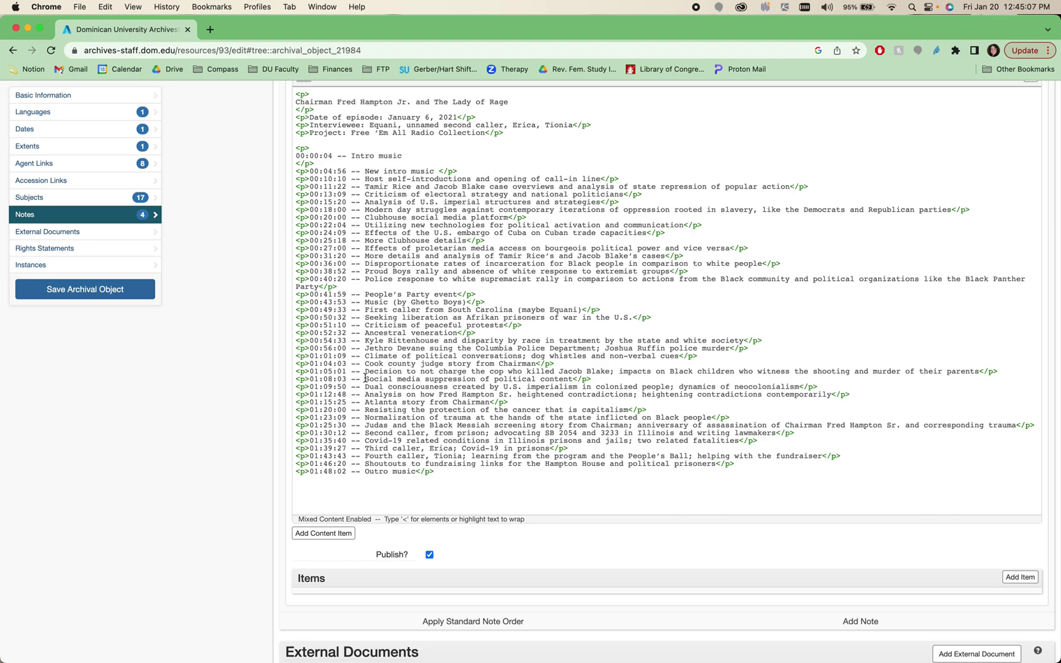
- Add an item to the Index note with the value "Transcript"
scroll(376, 449, down, 1)
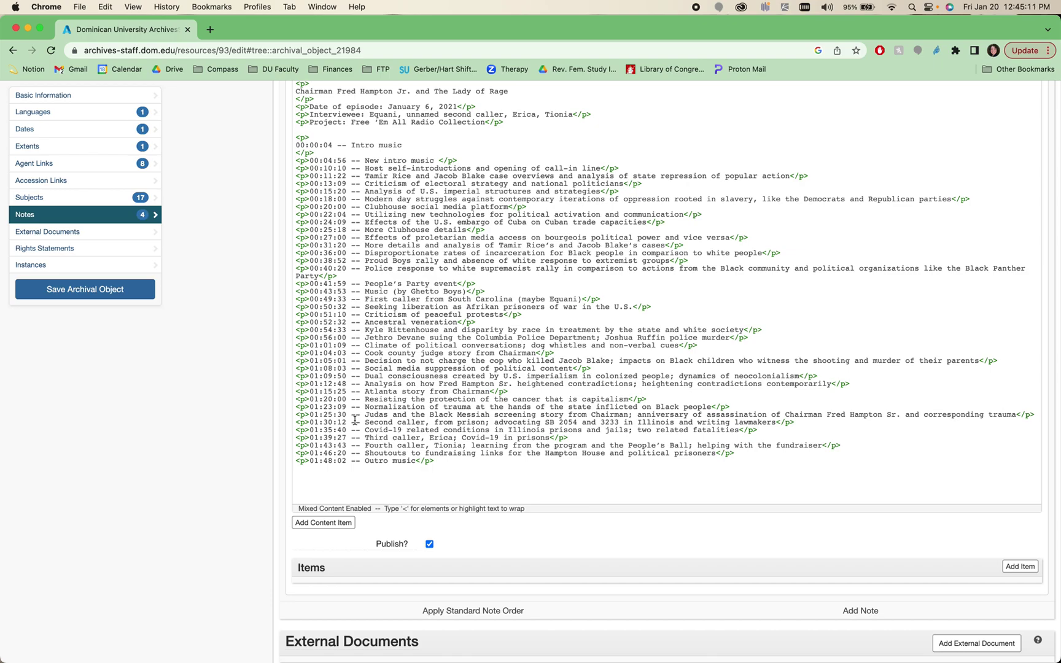
scroll(355, 421, up, 10)
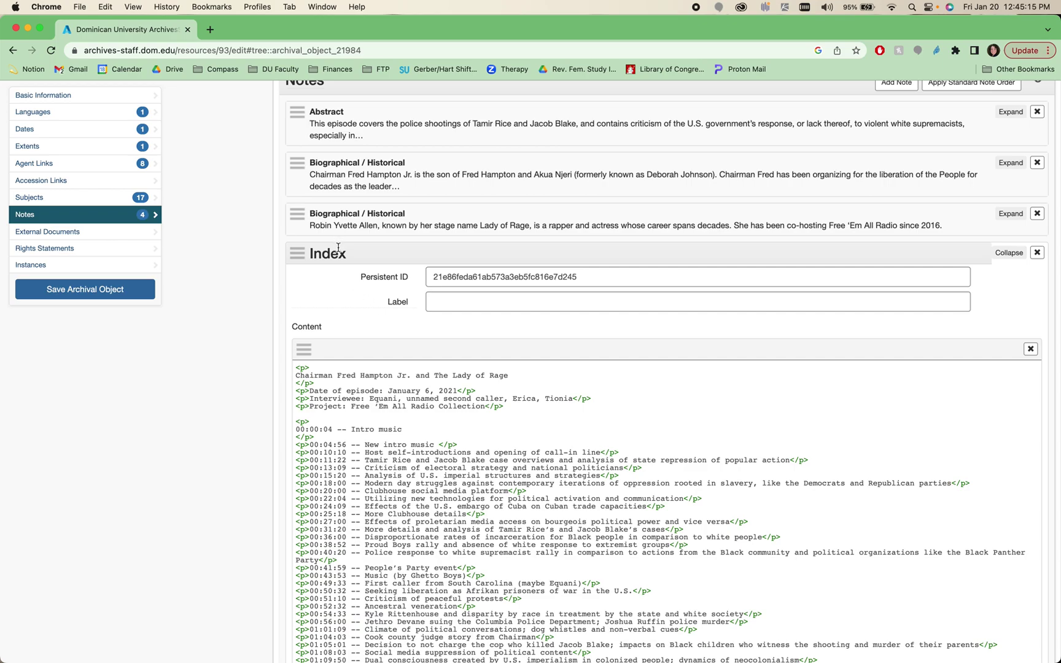
scroll(338, 247, down, 13)
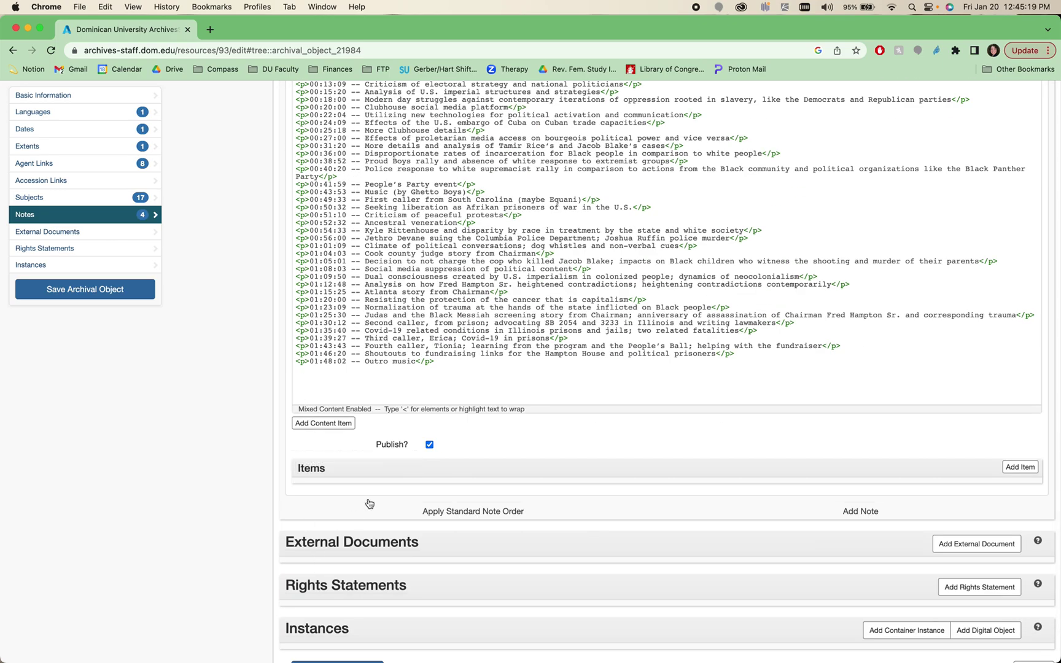
click(1019, 466)
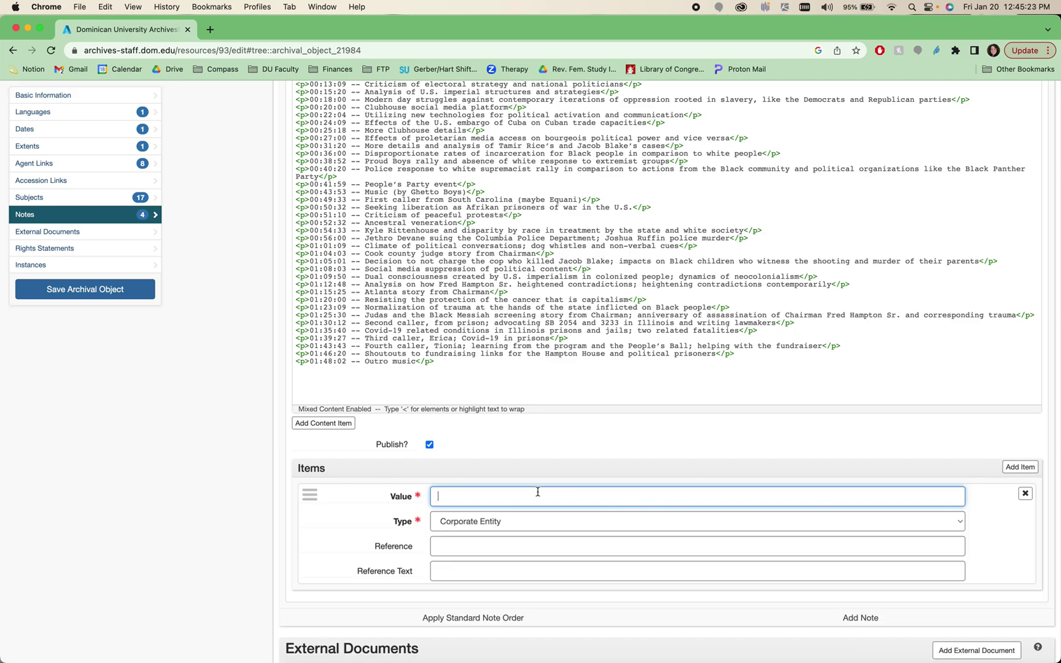
scroll(538, 492, up, 10)
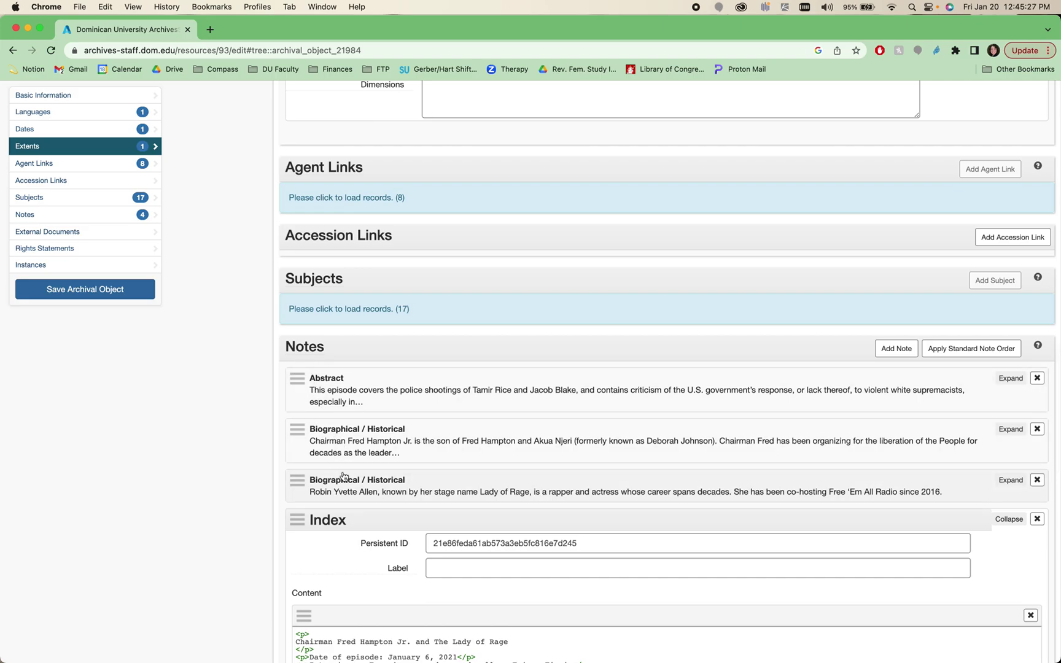
scroll(340, 473, down, 8)
scroll(342, 473, down, 5)
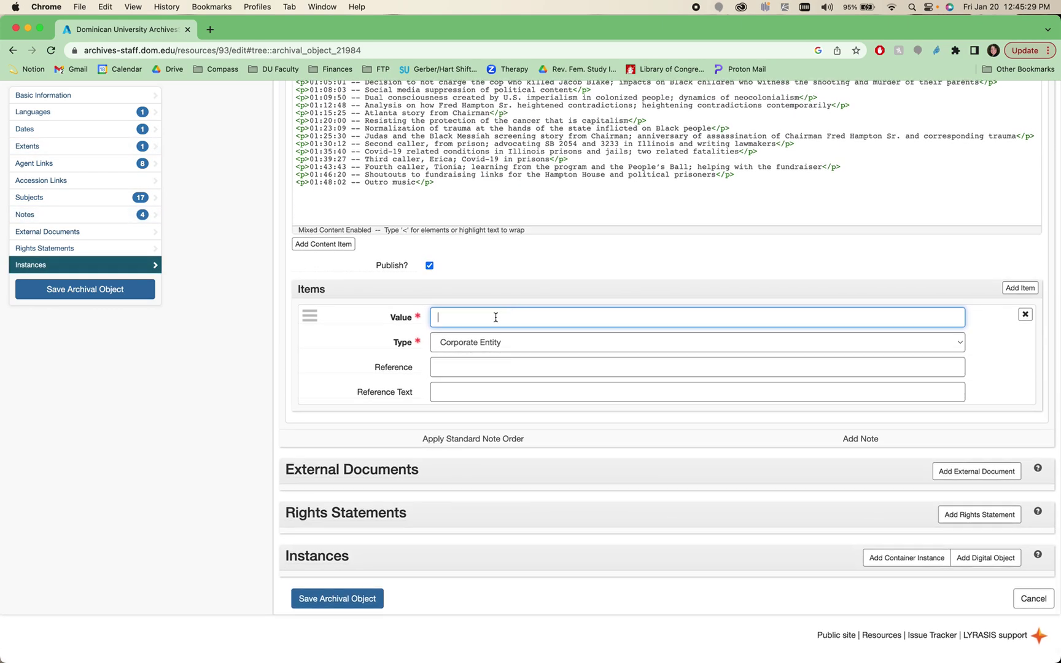
text(Transcript)
- Review the type options for the Transcript item and set its type to Title
click(527, 348)
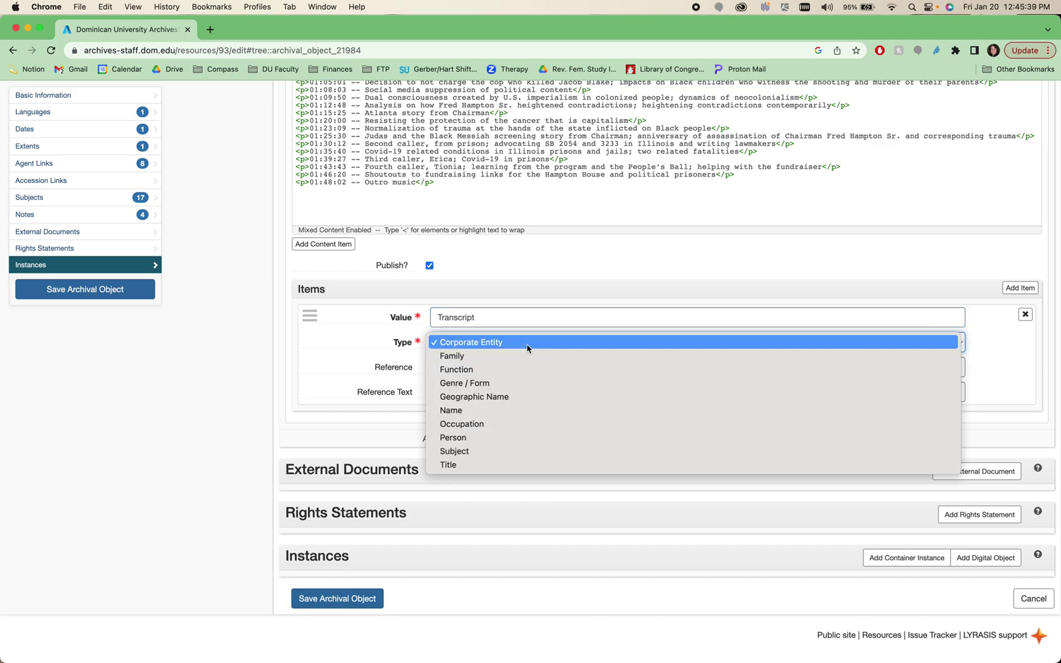
click(482, 263)
scroll(483, 265, up, 10)
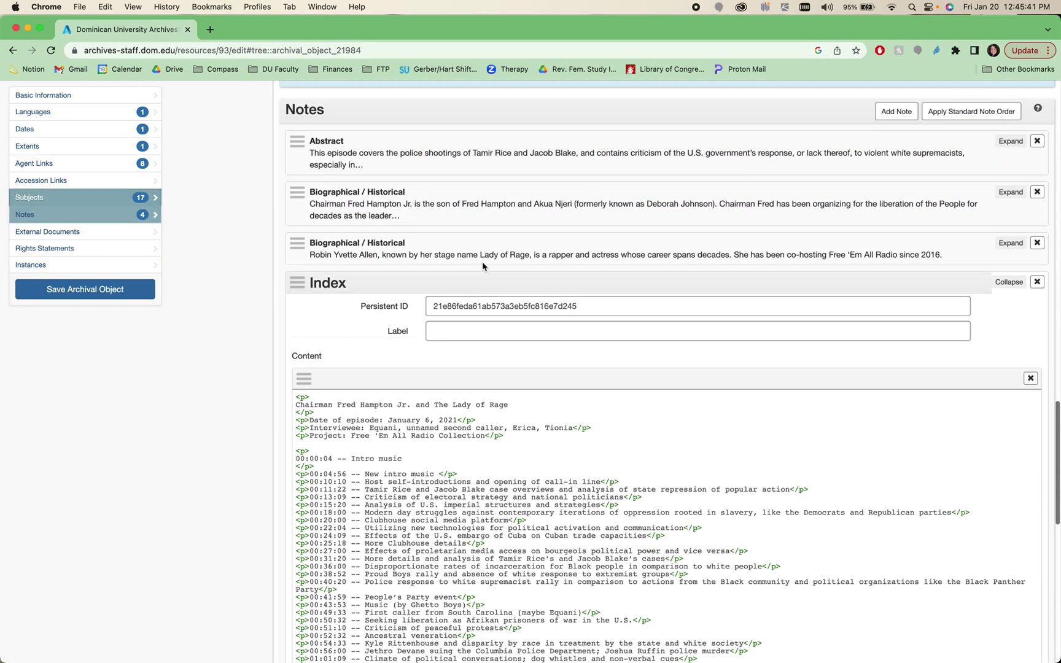
scroll(483, 265, down, 10)
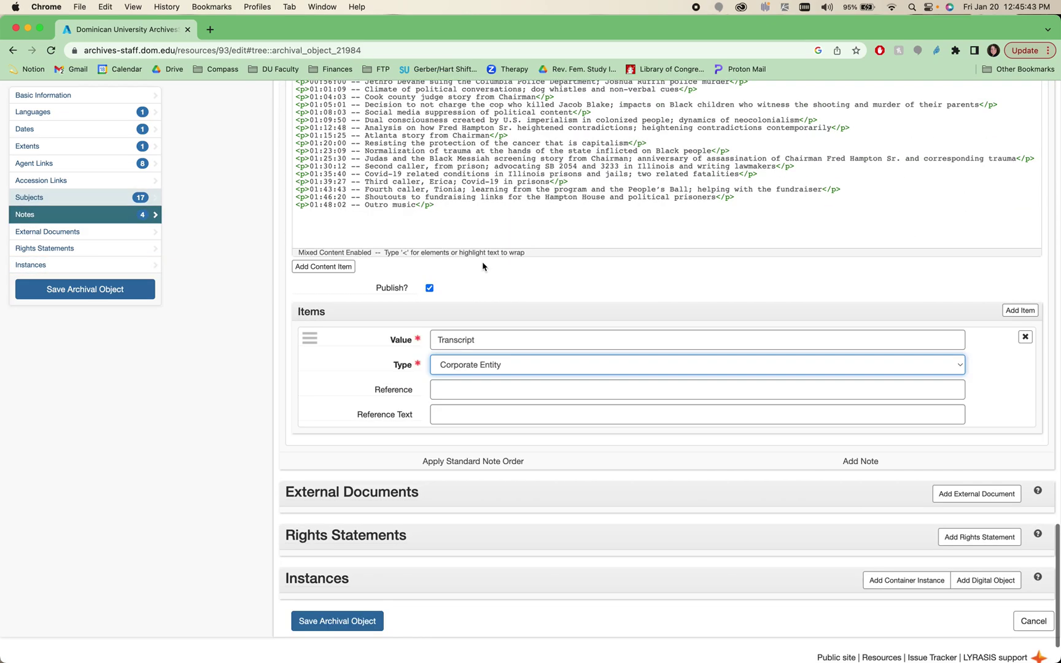
click(474, 372)
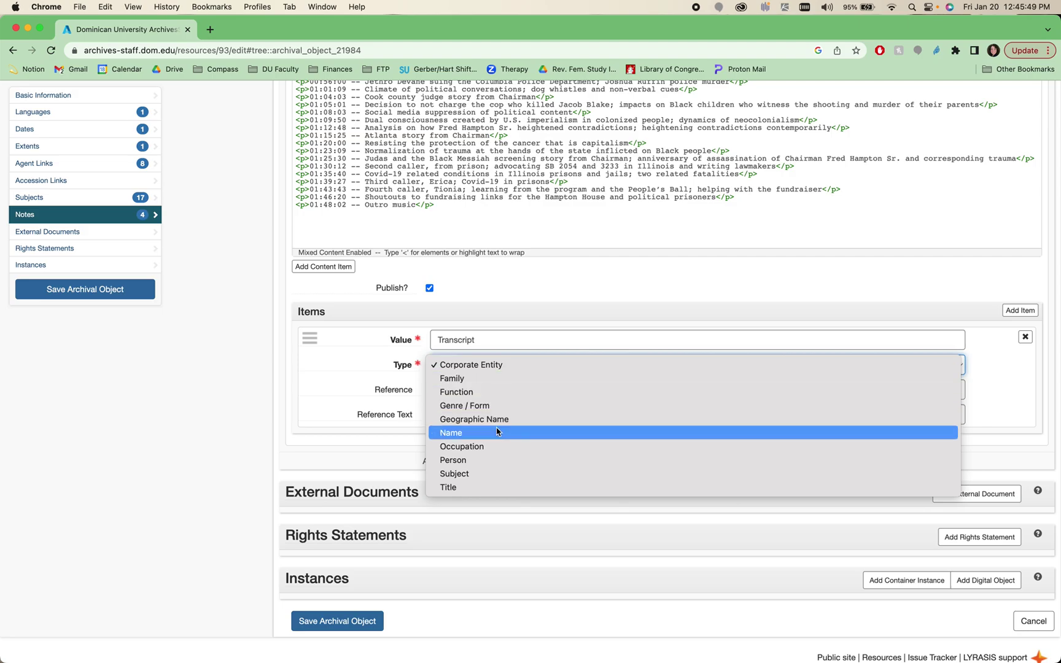
click(478, 487)
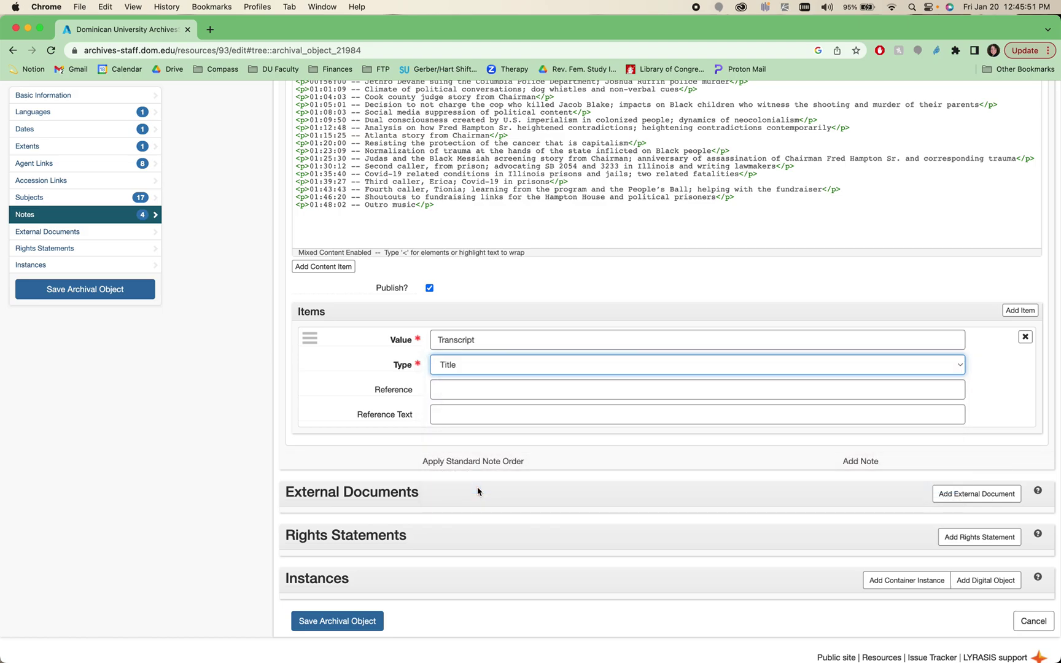
click(606, 413)
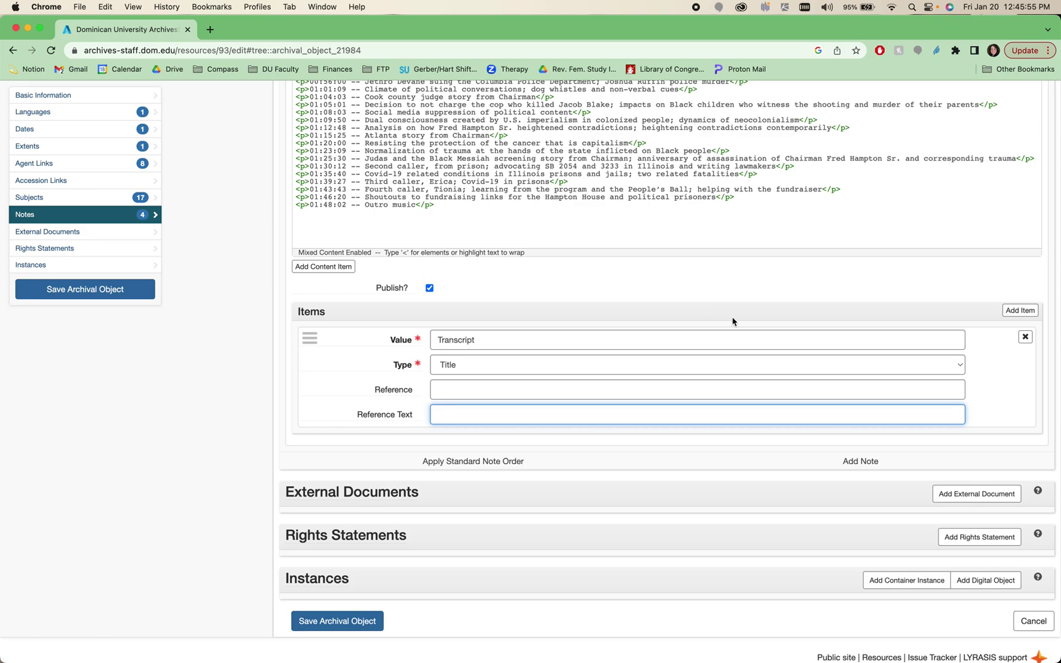
click(456, 367)
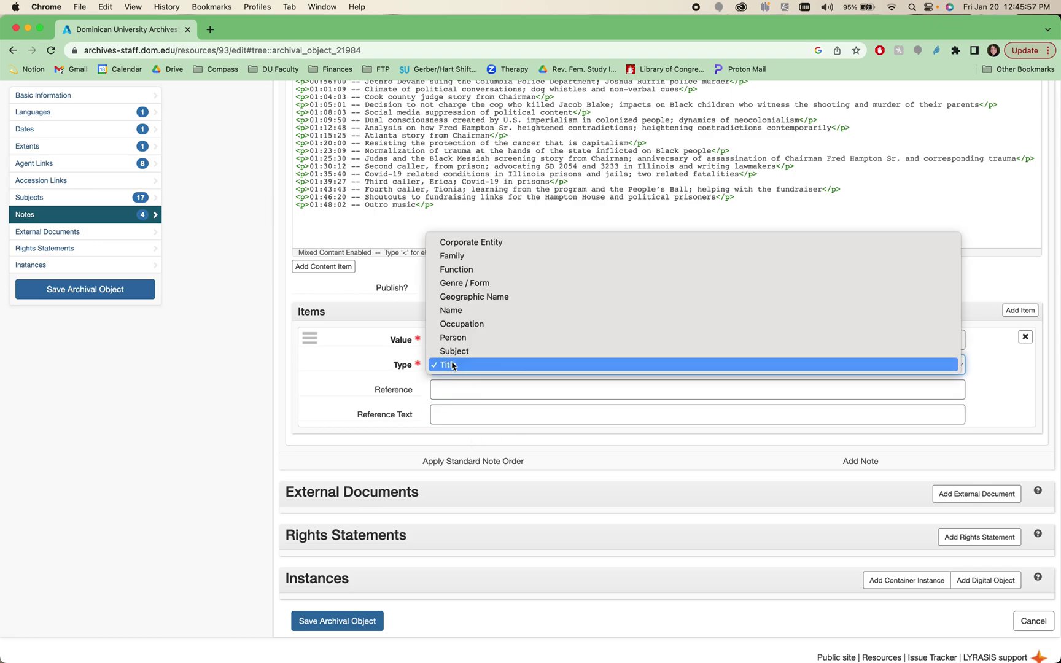
click(453, 364)
click(449, 389)
- Remove the Transcript item from the Index note and confirm the removal
scroll(449, 390, up, 10)
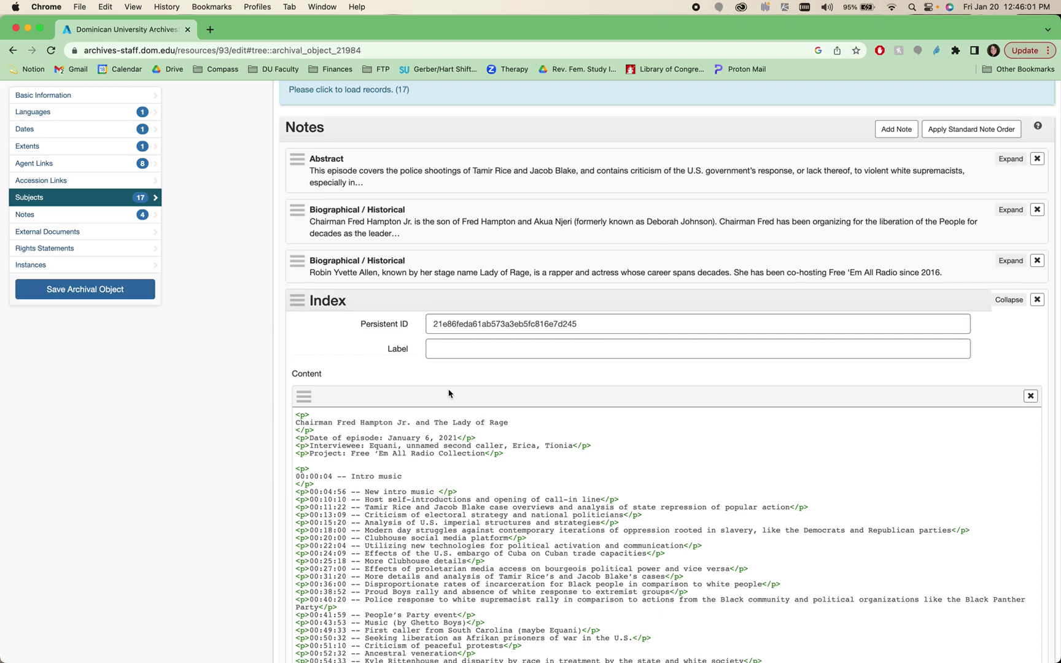
scroll(449, 393, down, 10)
click(1024, 469)
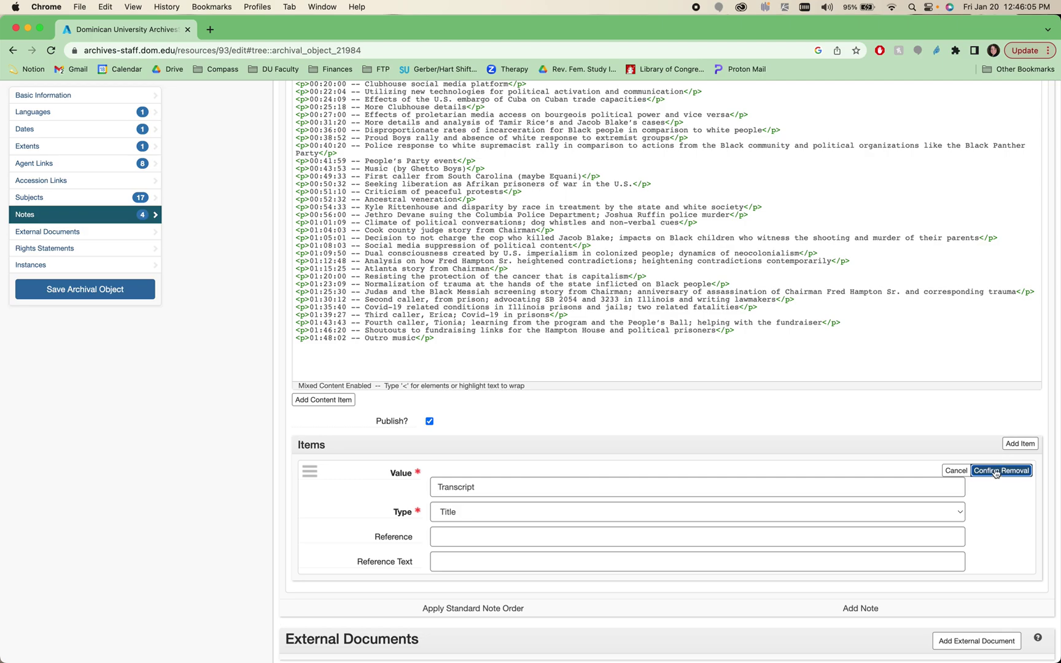
click(996, 471)
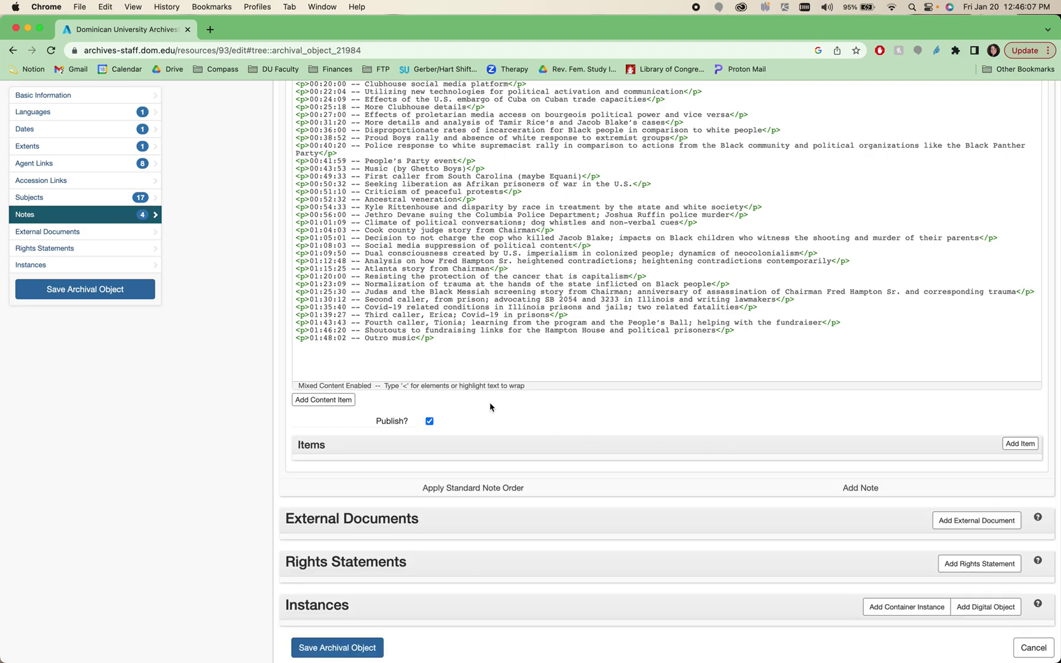
- Add another note to the episode and choose Index as its note type
click(804, 488)
click(611, 491)
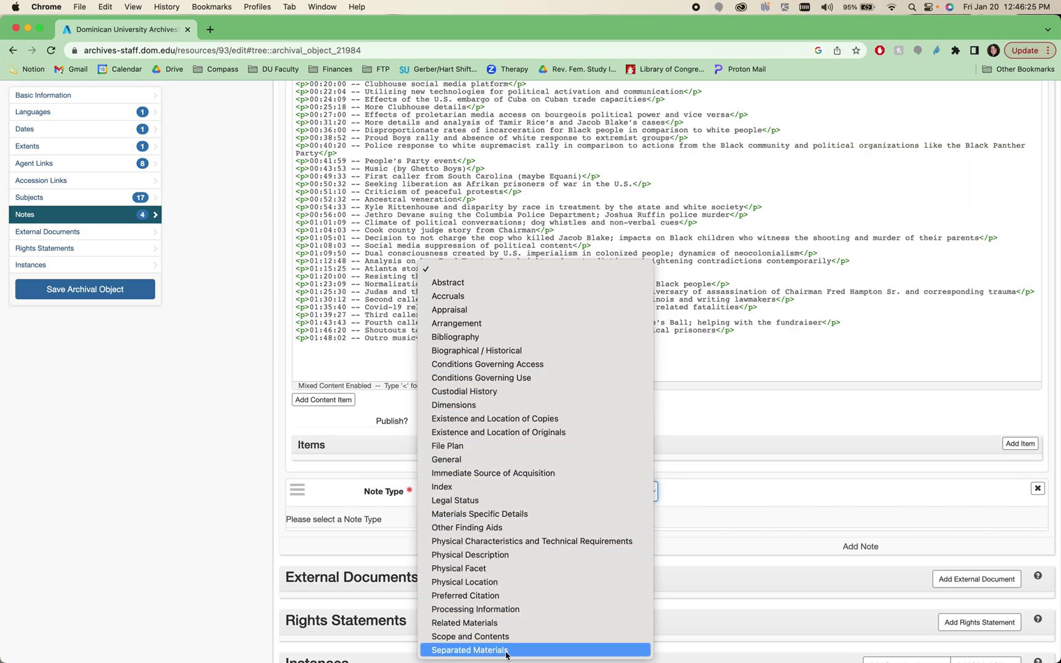
click(531, 497)
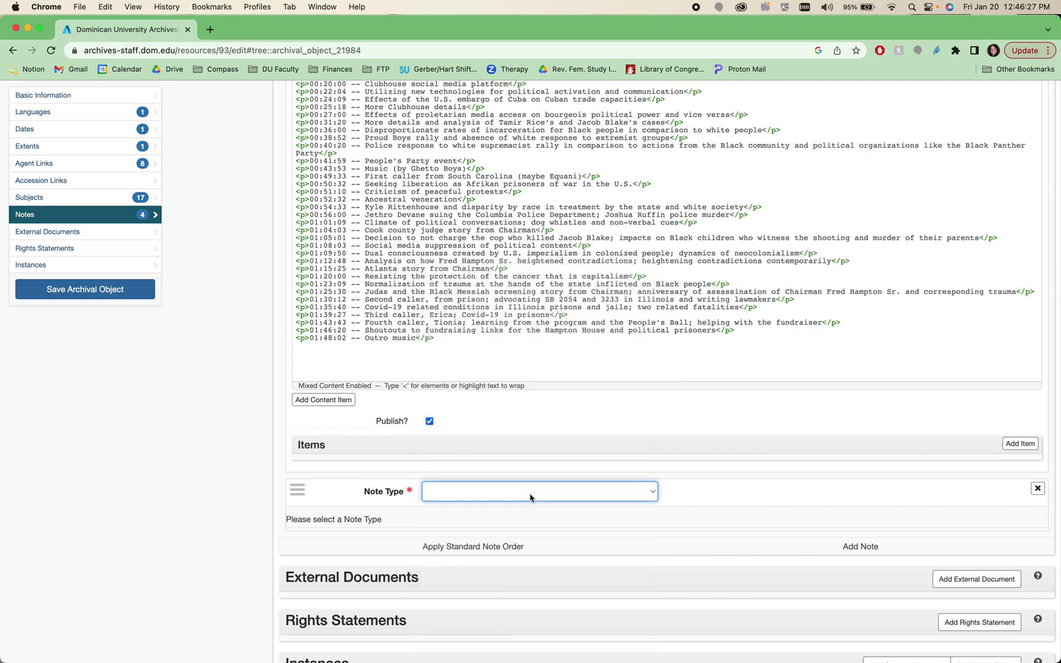
click(495, 495)
click(495, 478)
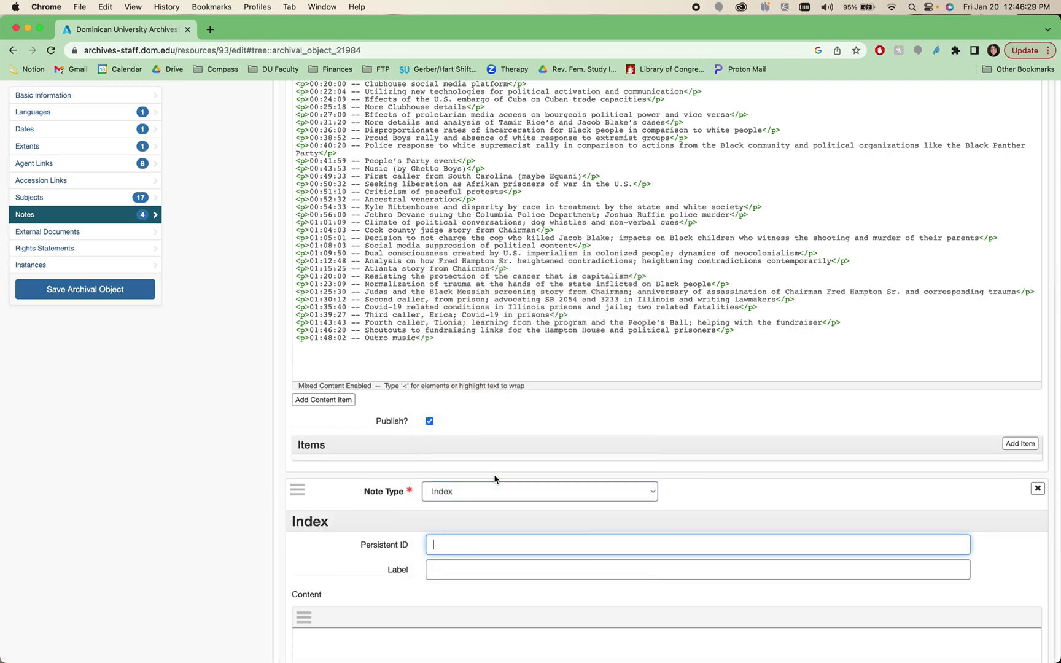
scroll(485, 503, down, 10)
click(485, 317)
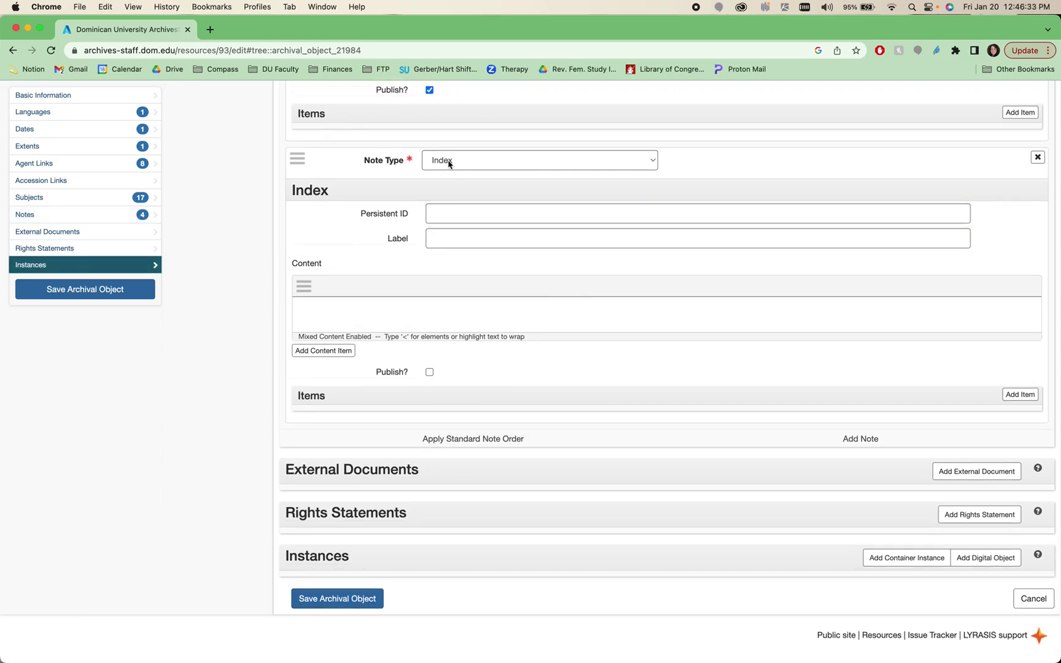
- Label the new Index note "Transcript", enter "Here is where the transcription goes" as its content, and set it to publish
scroll(450, 167, up, 13)
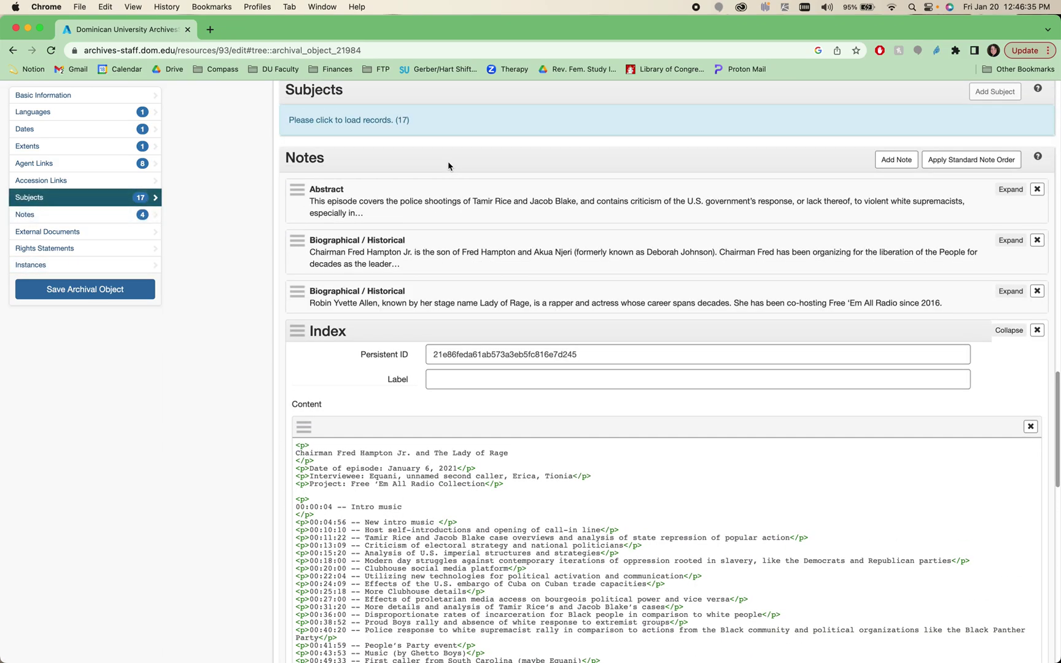
scroll(450, 166, down, 4)
scroll(448, 161, down, 5)
click(448, 241)
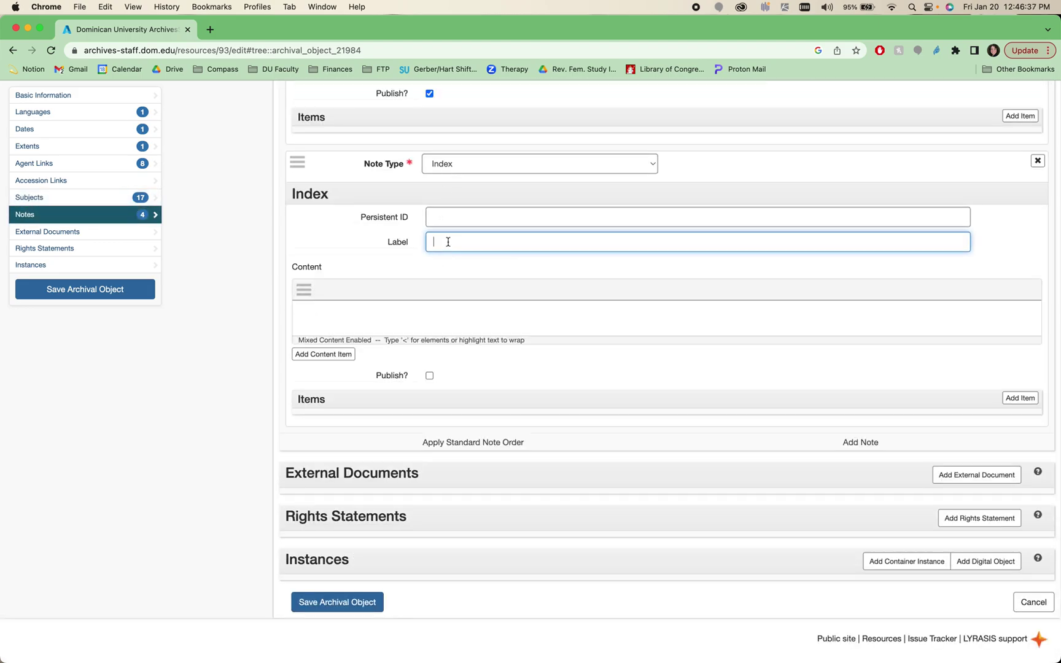
text(Transcript)
click(366, 312)
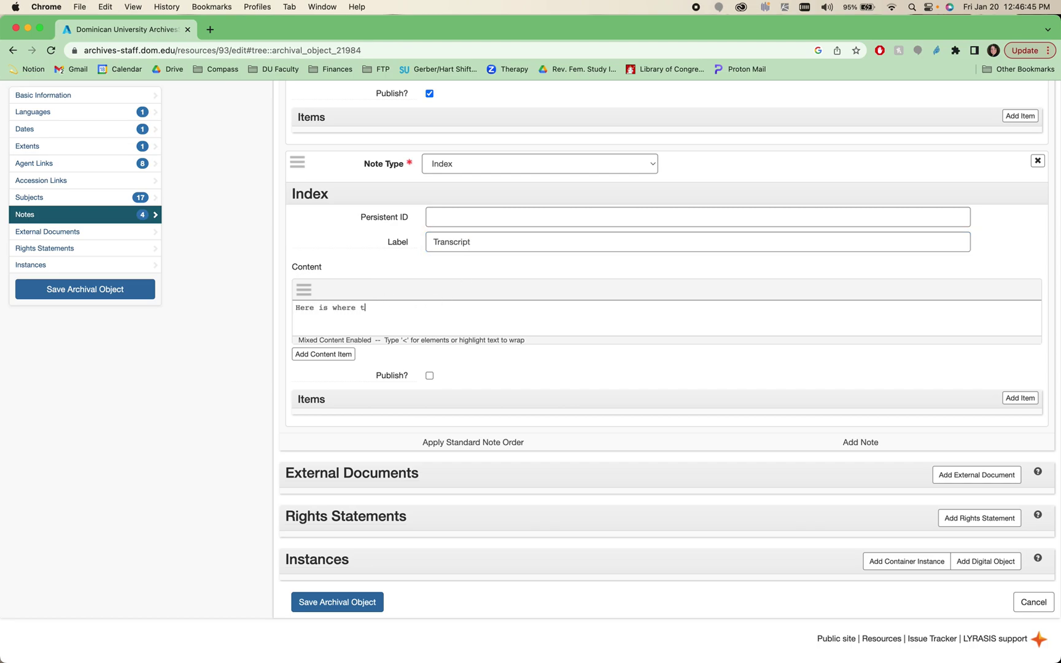
text(Here is where the transcription goes)
- Try adding a second content item to the Transcript note and remove the empty item
click(324, 355)
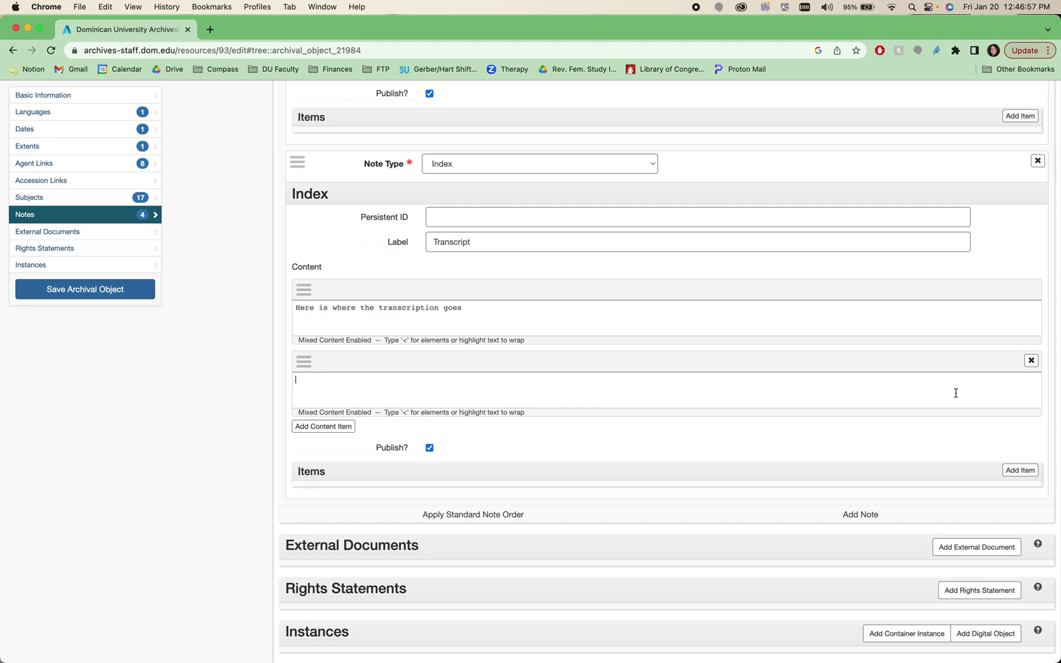
click(1031, 361)
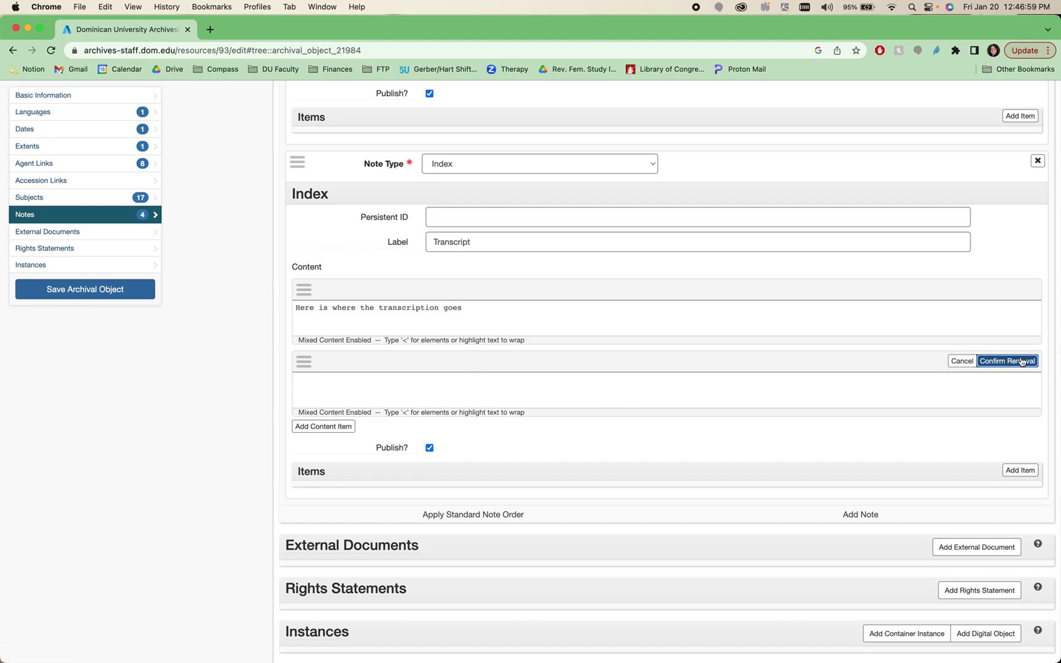
click(1022, 362)
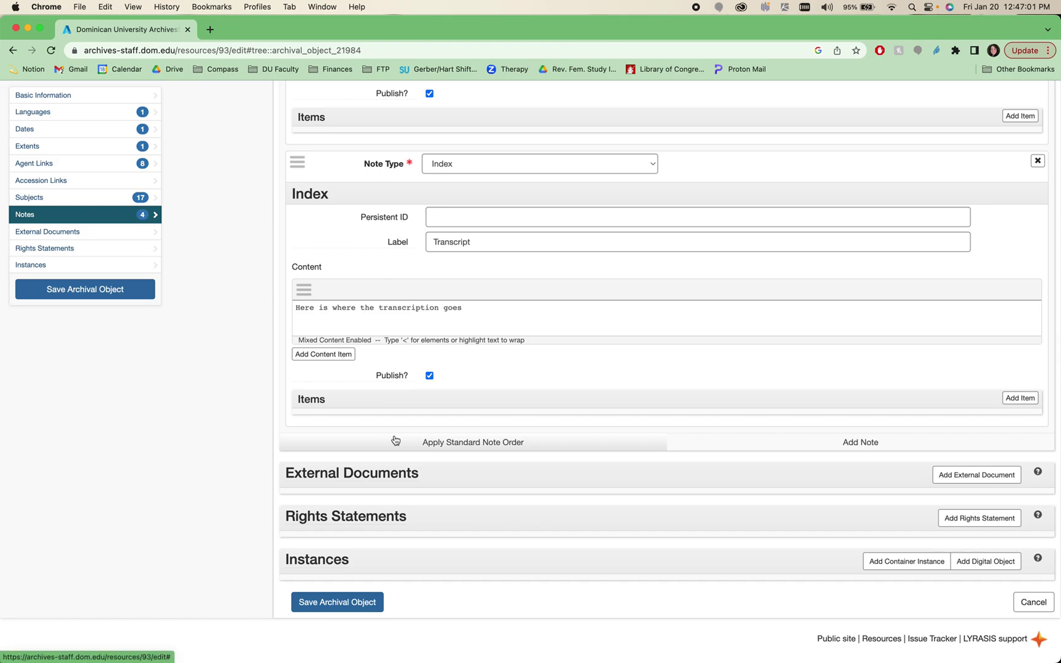
- Save the episode's archival object and check the reloaded record's sections from Dates through Notes
click(344, 603)
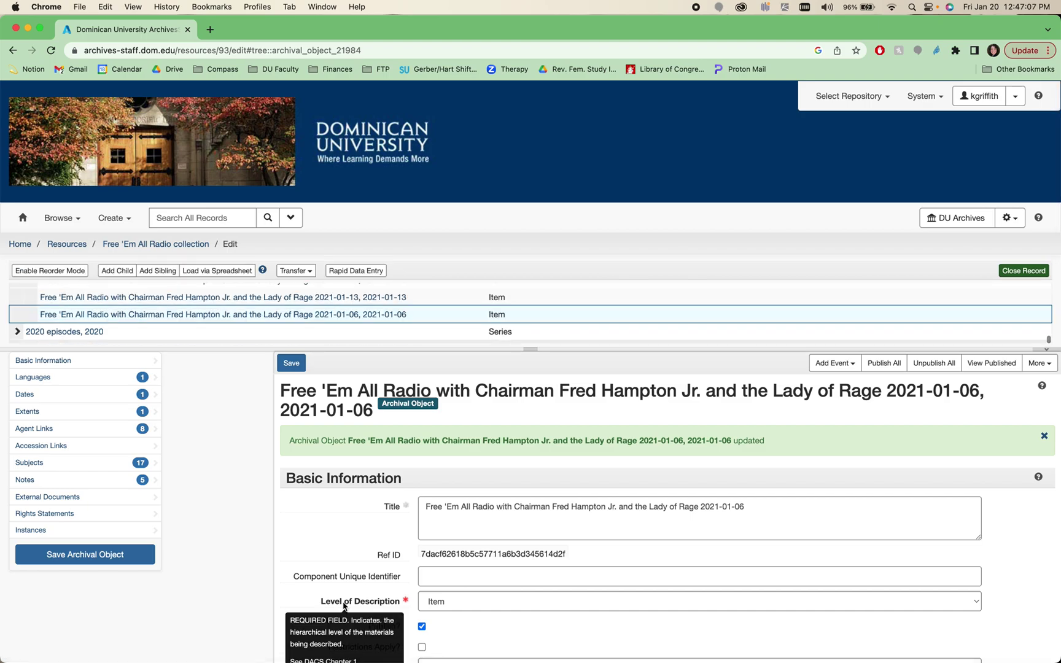
scroll(378, 528, down, 10)
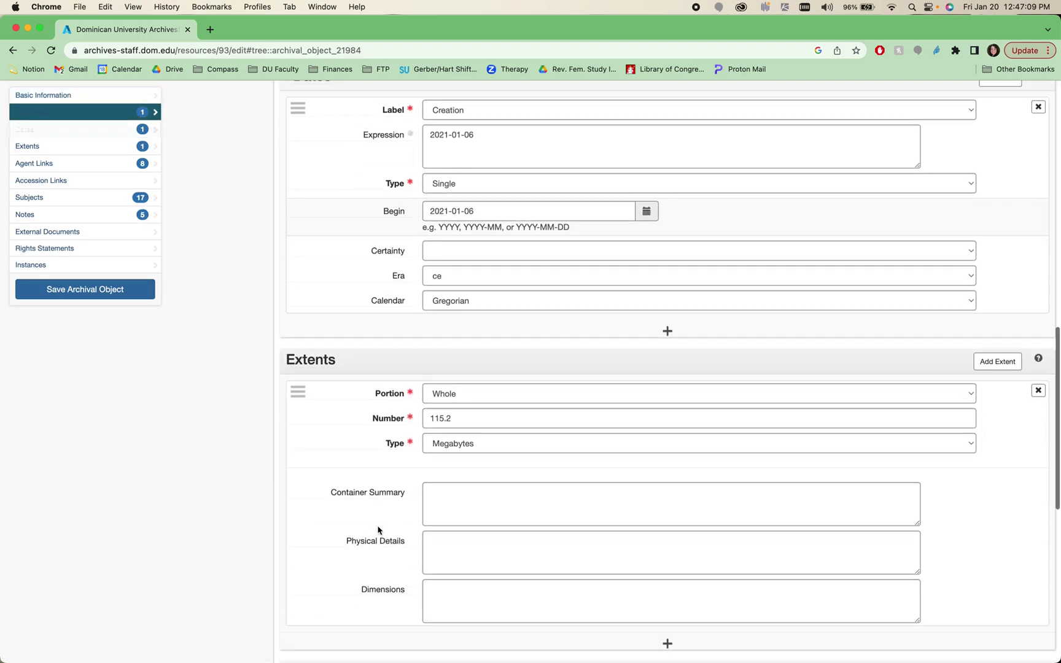
scroll(378, 528, down, 8)
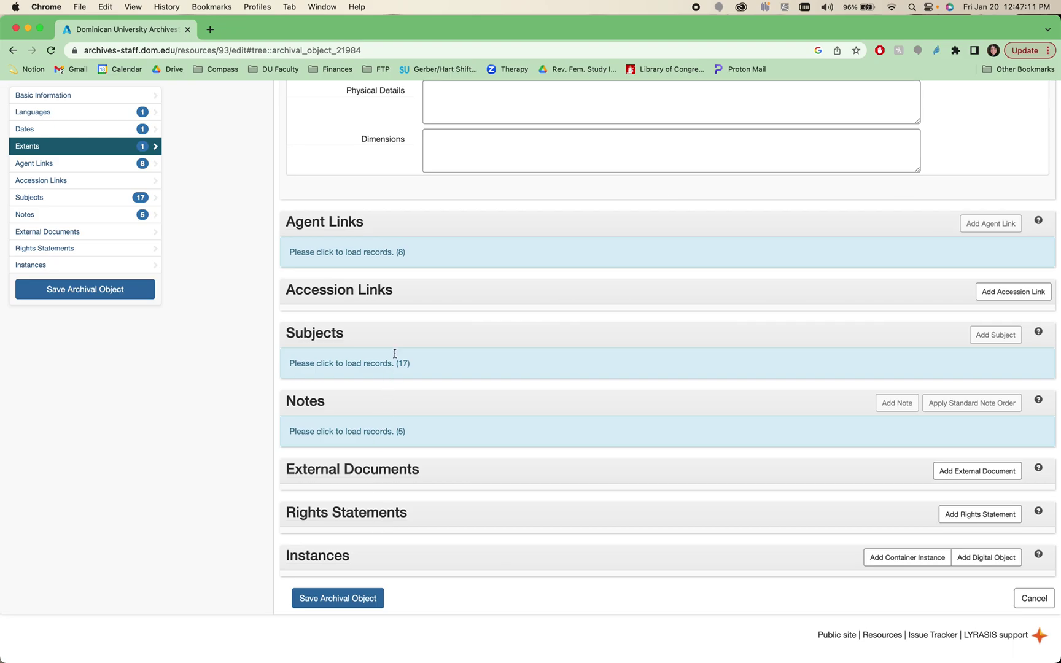
scroll(443, 275, up, 6)
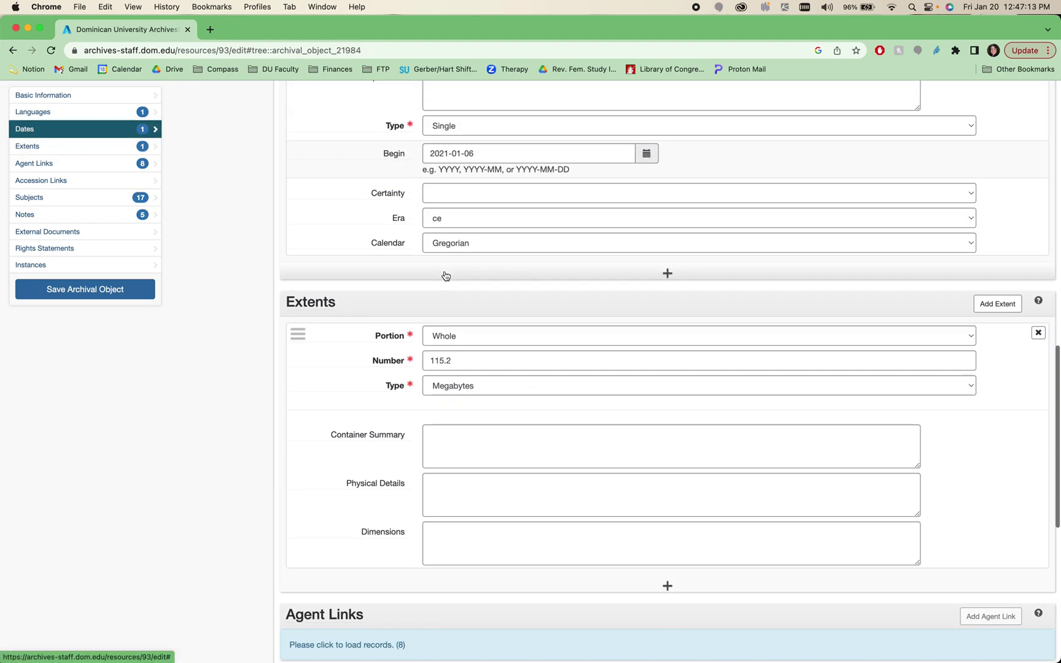
- Load the episode's notes, remove the Transcript note, and save the archival object
scroll(443, 275, down, 6)
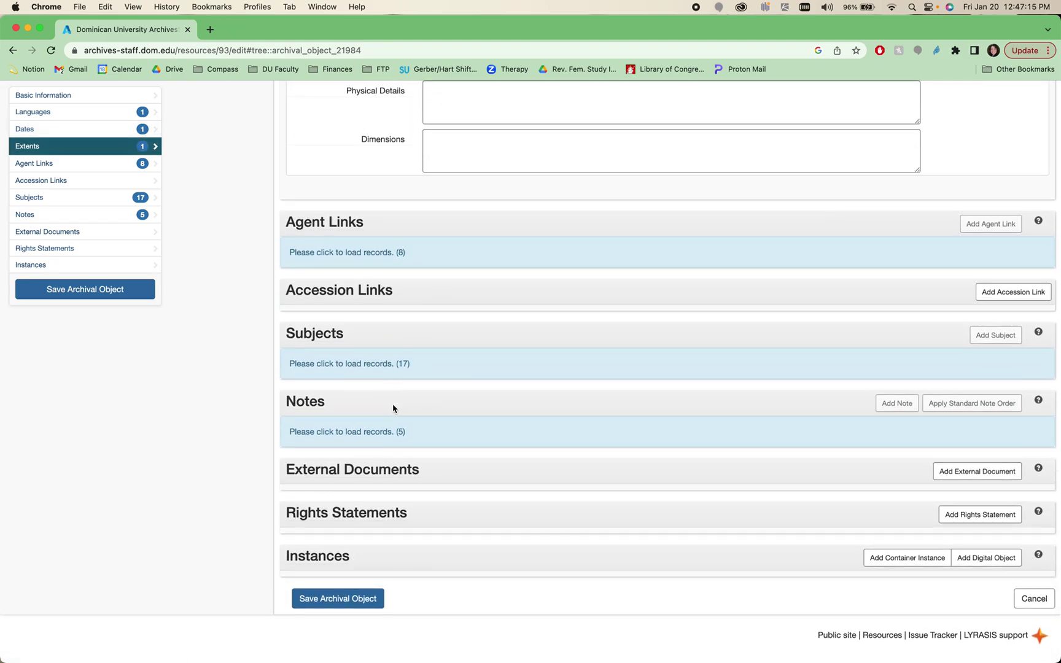
click(353, 433)
scroll(355, 438, down, 4)
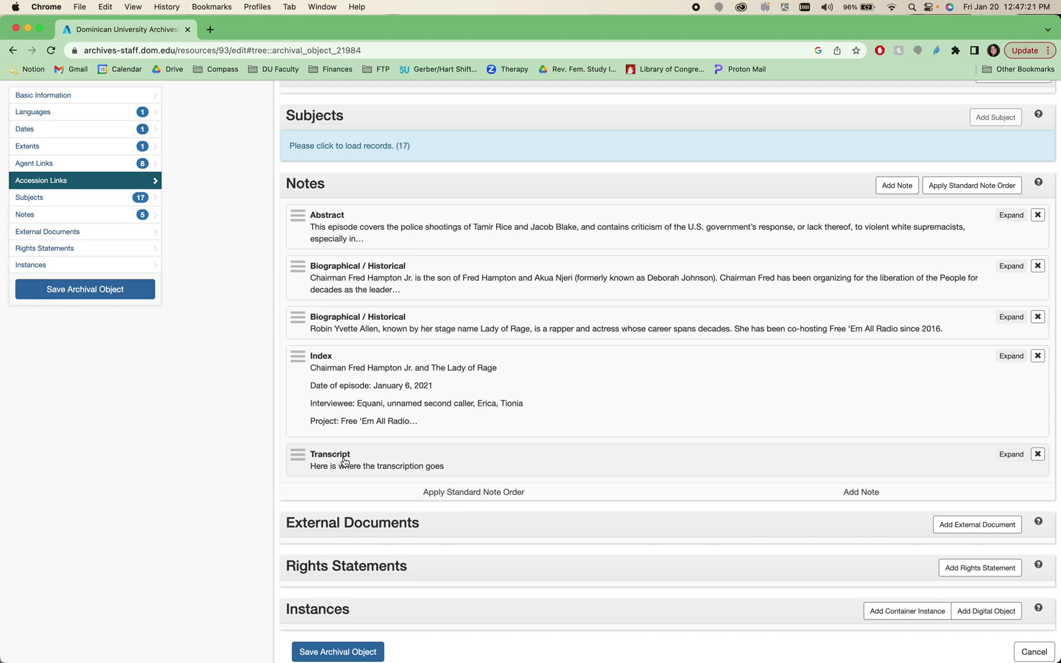
click(1038, 455)
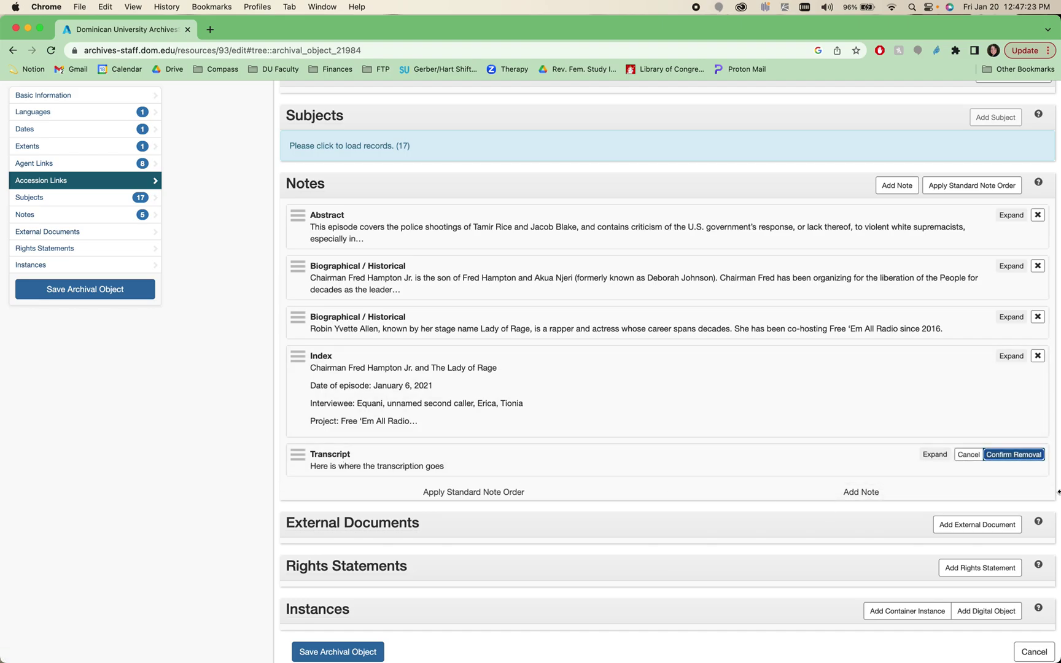
click(1026, 453)
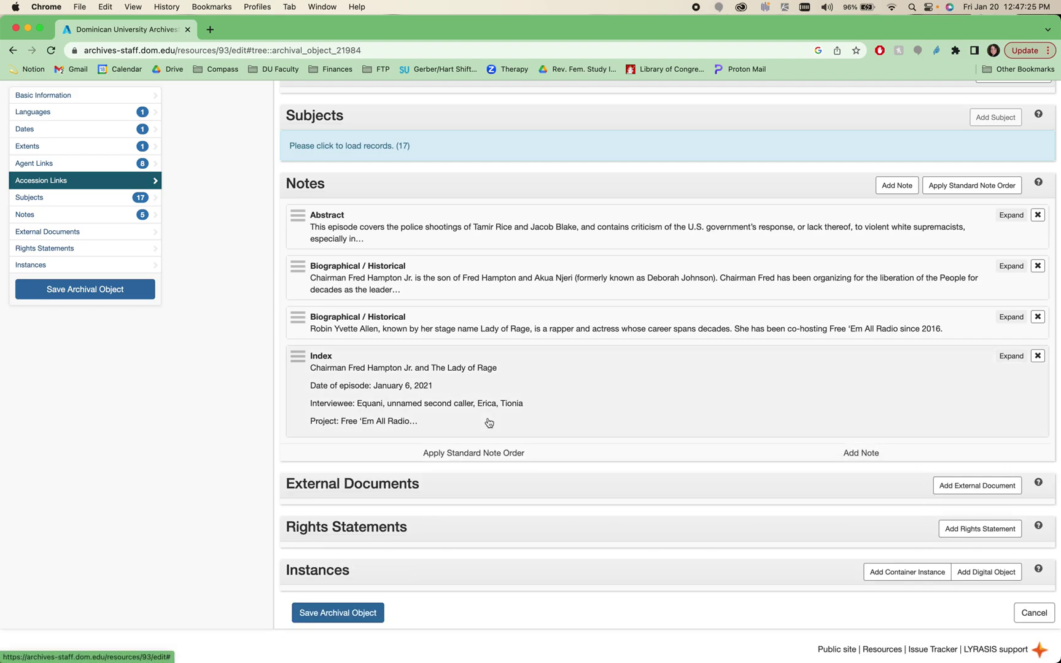
click(337, 618)
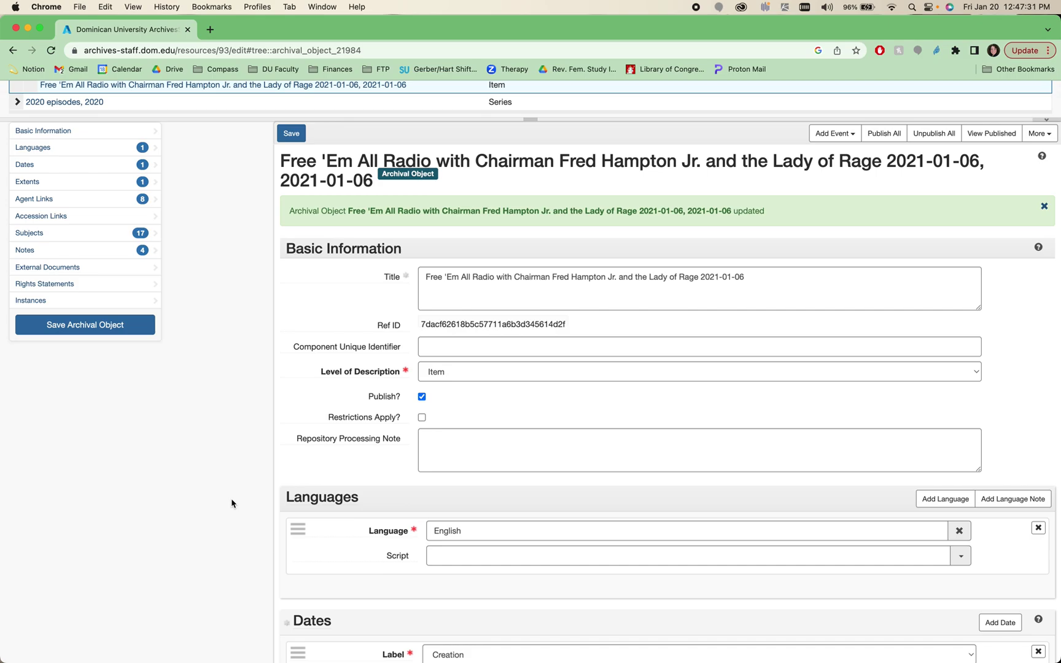
- Review the saved episode record from Basic Information through Notes, and load and examine its linked Subjects
scroll(232, 498, down, 3)
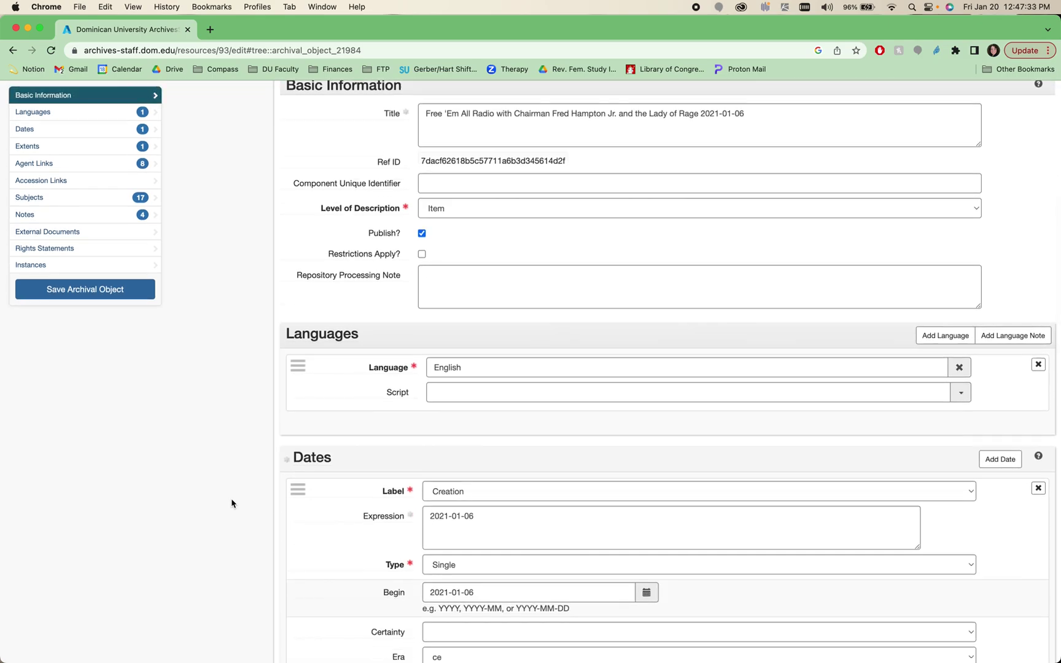
scroll(231, 499, down, 10)
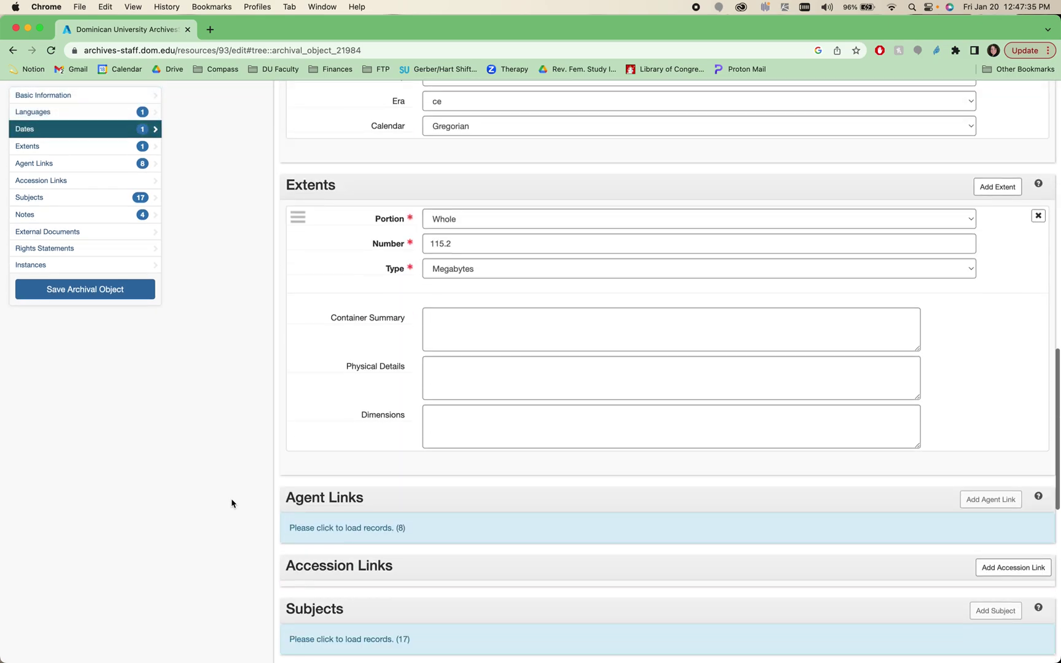
scroll(231, 504, down, 1)
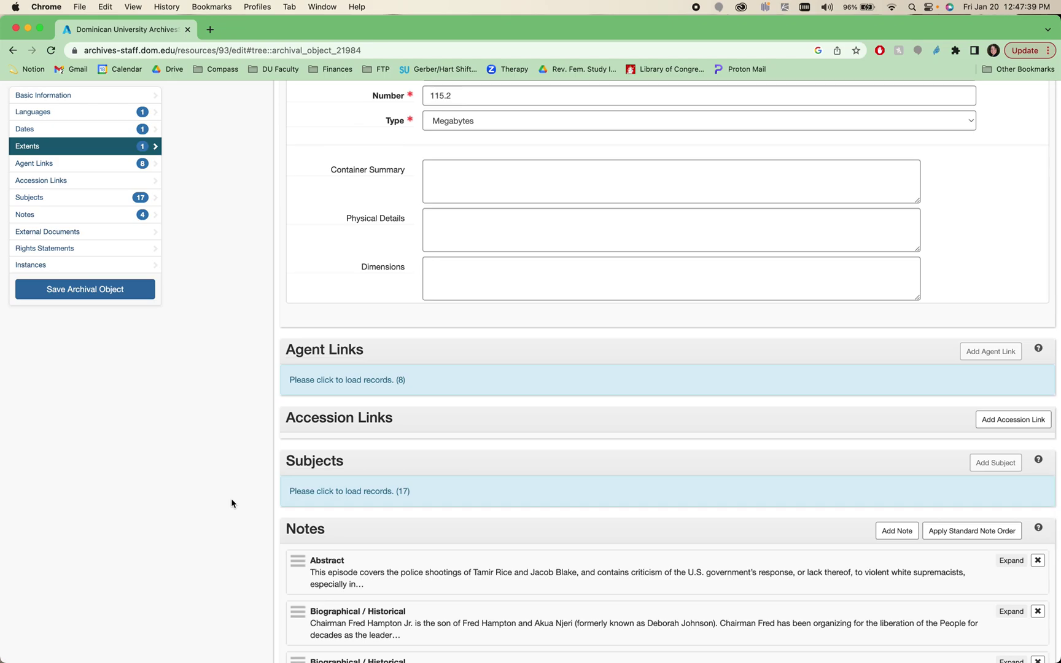
scroll(232, 499, up, 4)
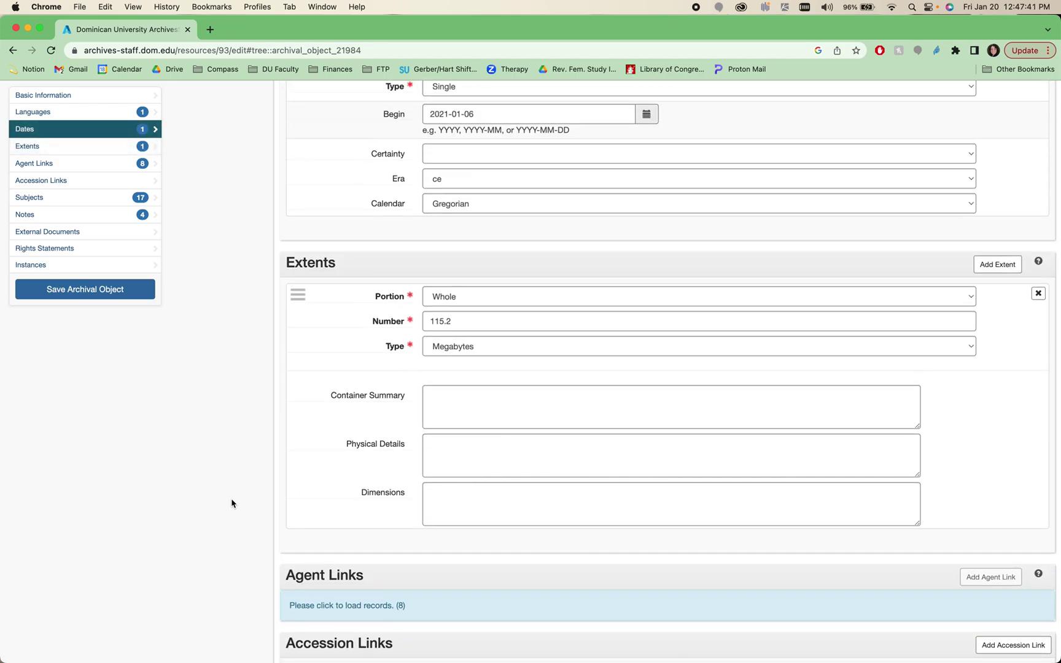
scroll(231, 502, down, 4)
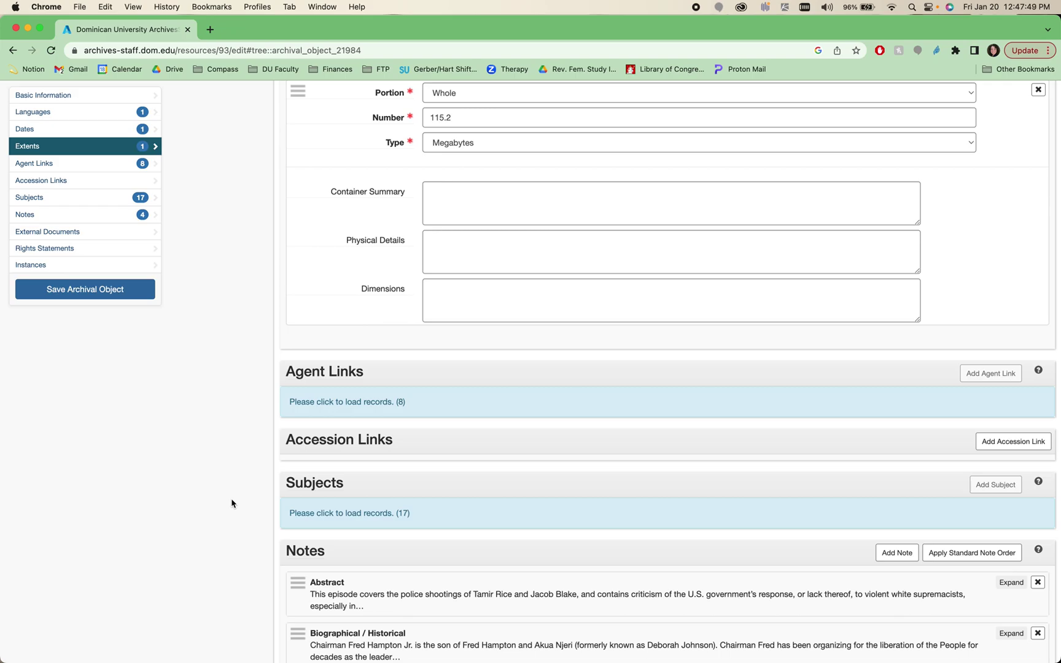
scroll(231, 499, down, 8)
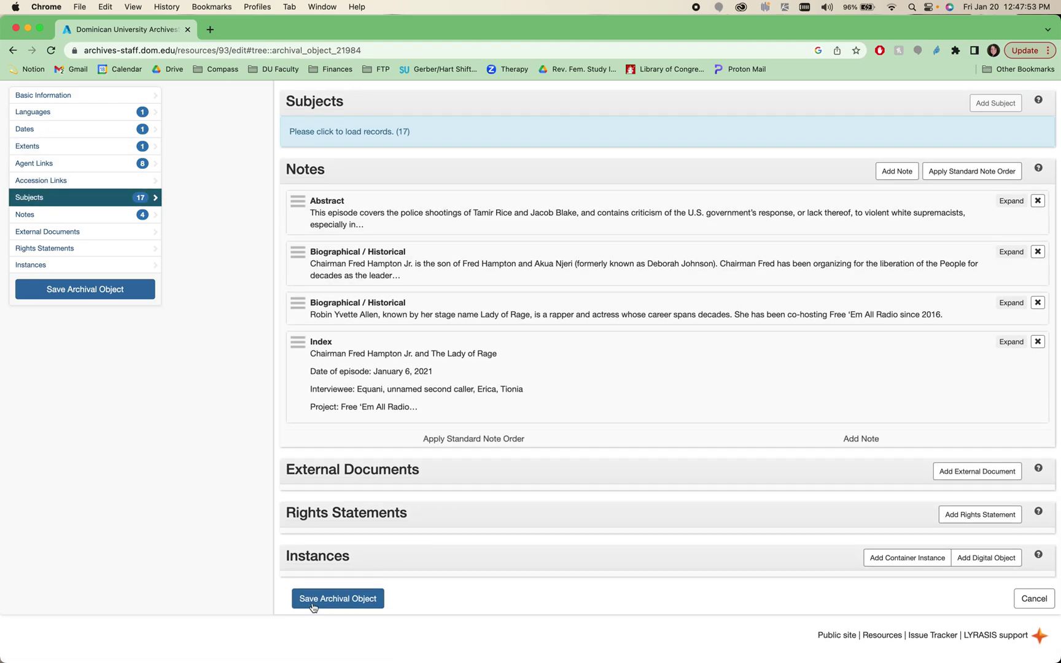
scroll(422, 277, up, 4)
click(359, 311)
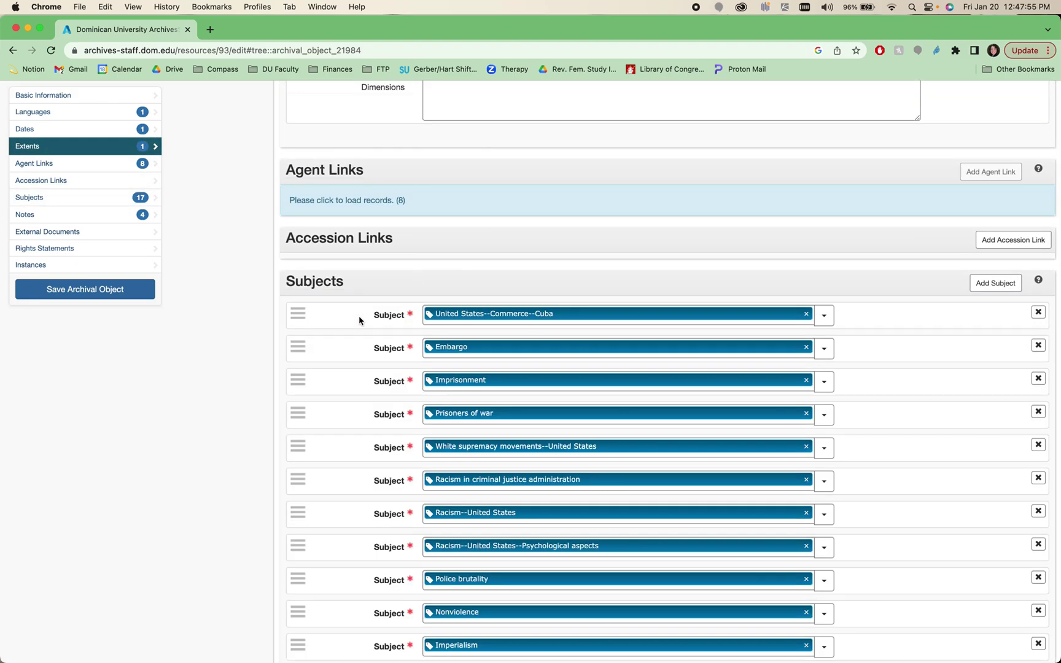
scroll(544, 374, down, 7)
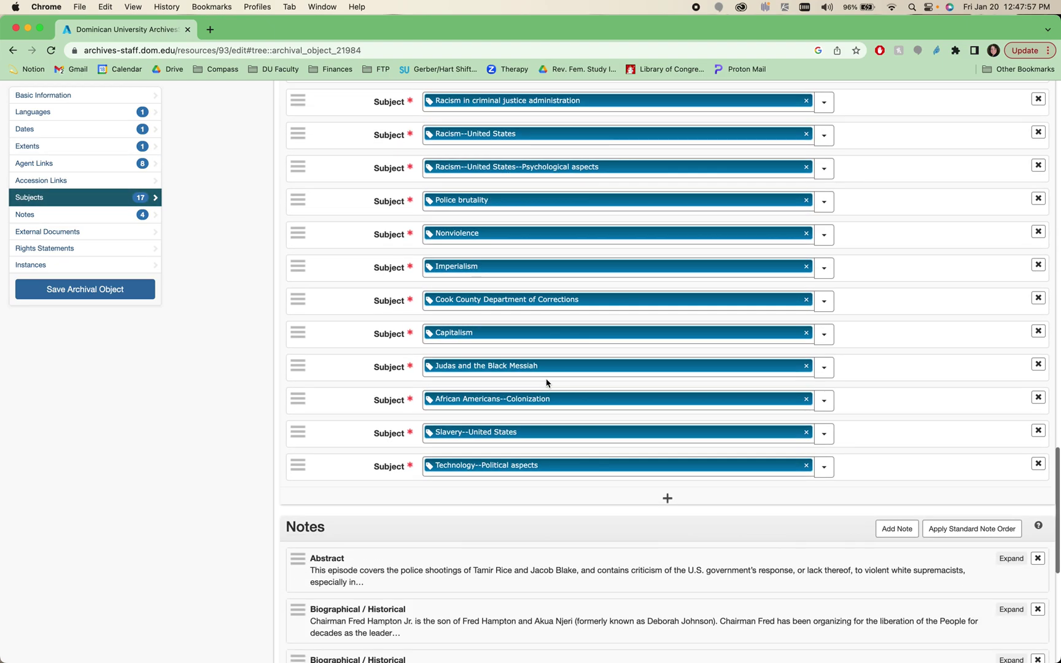
scroll(545, 381, up, 5)
scroll(546, 381, down, 2)
scroll(545, 382, down, 2)
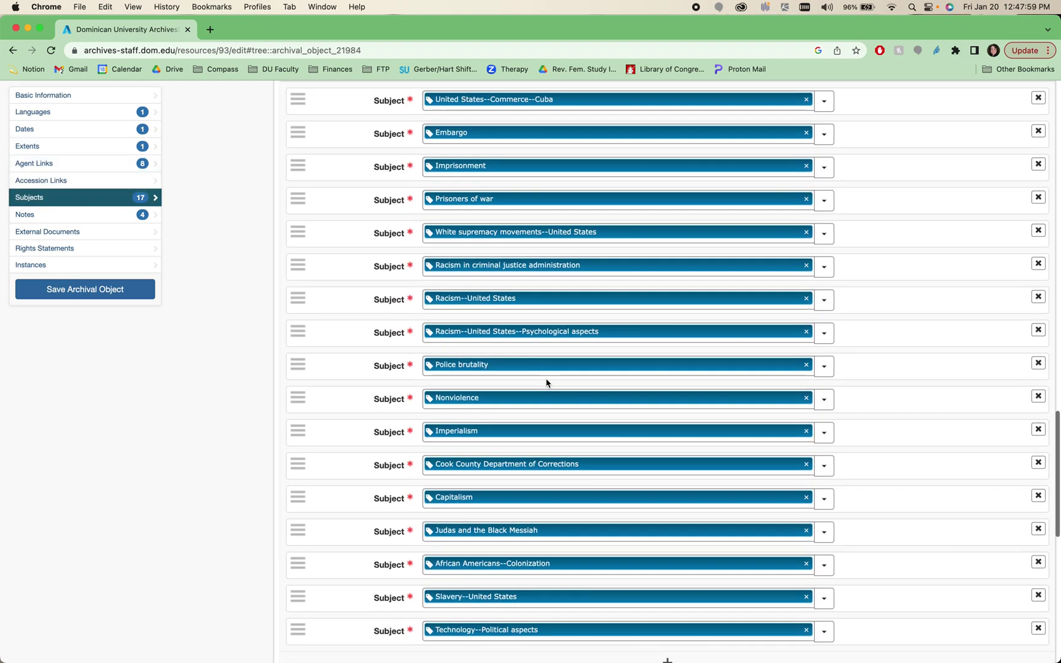
scroll(546, 382, up, 4)
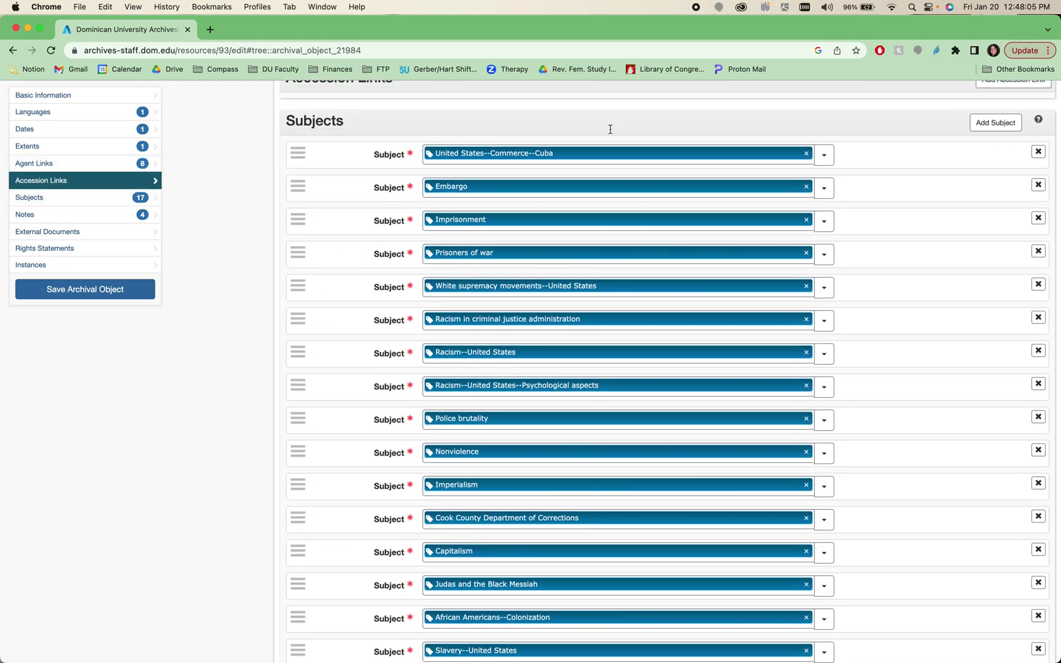
scroll(347, 578, up, 4)
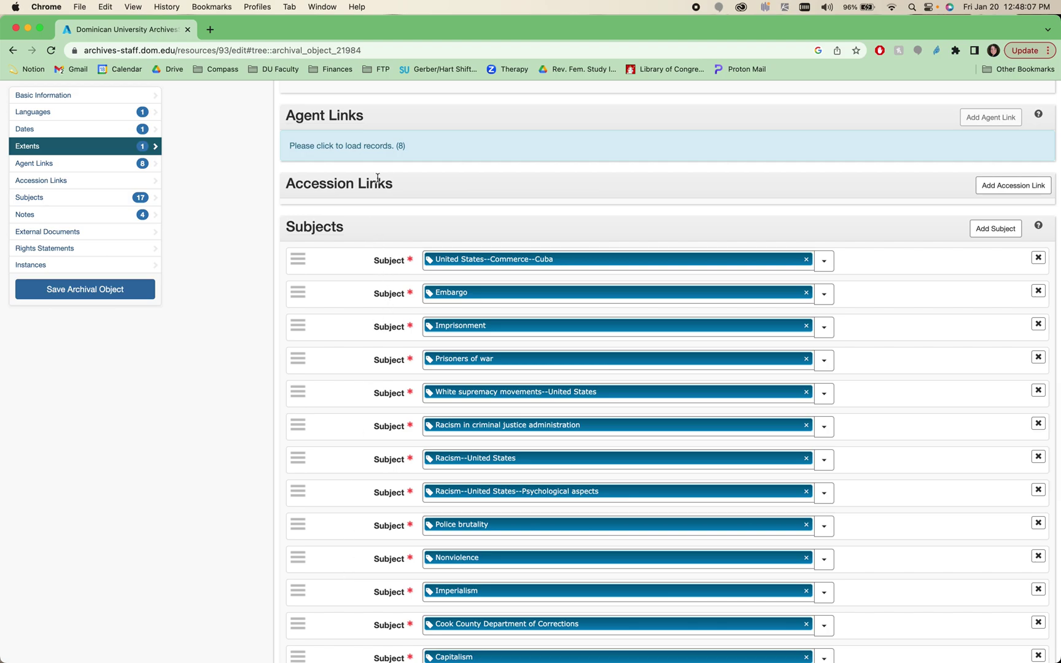
- Load the episode's Agent Links and examine the roles and names of the creator and subject agents
click(359, 146)
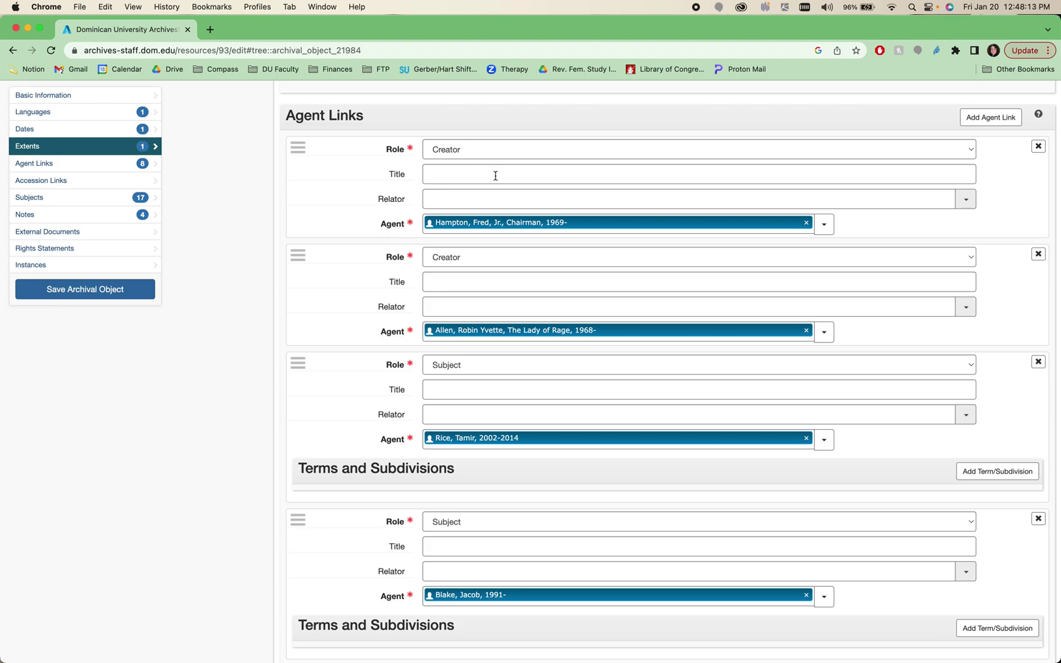
scroll(461, 466, down, 1)
scroll(461, 467, down, 3)
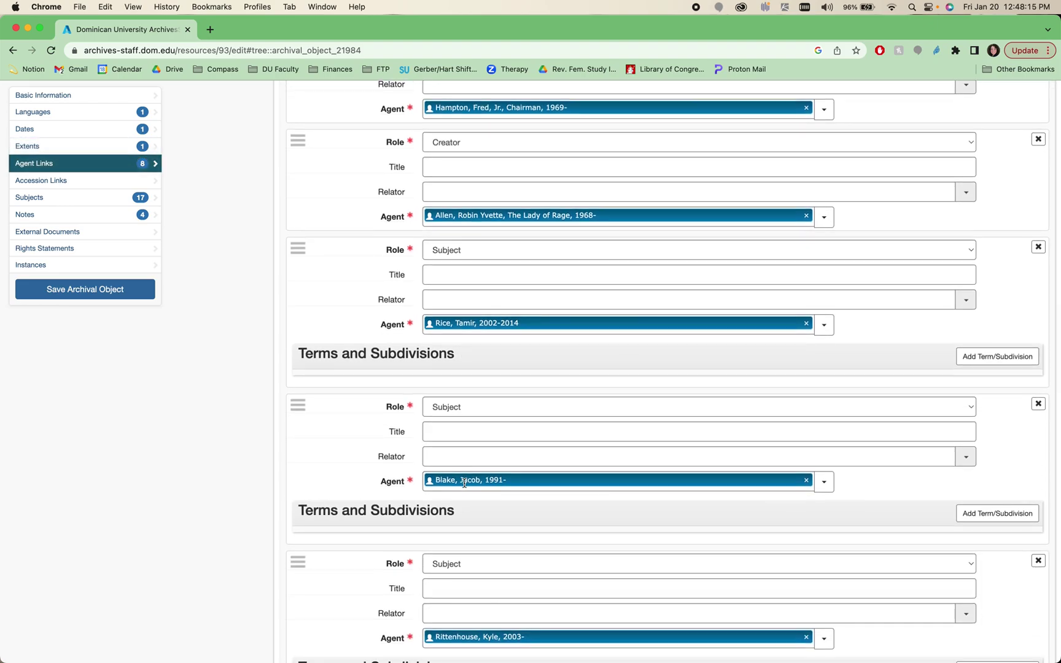
scroll(464, 481, down, 5)
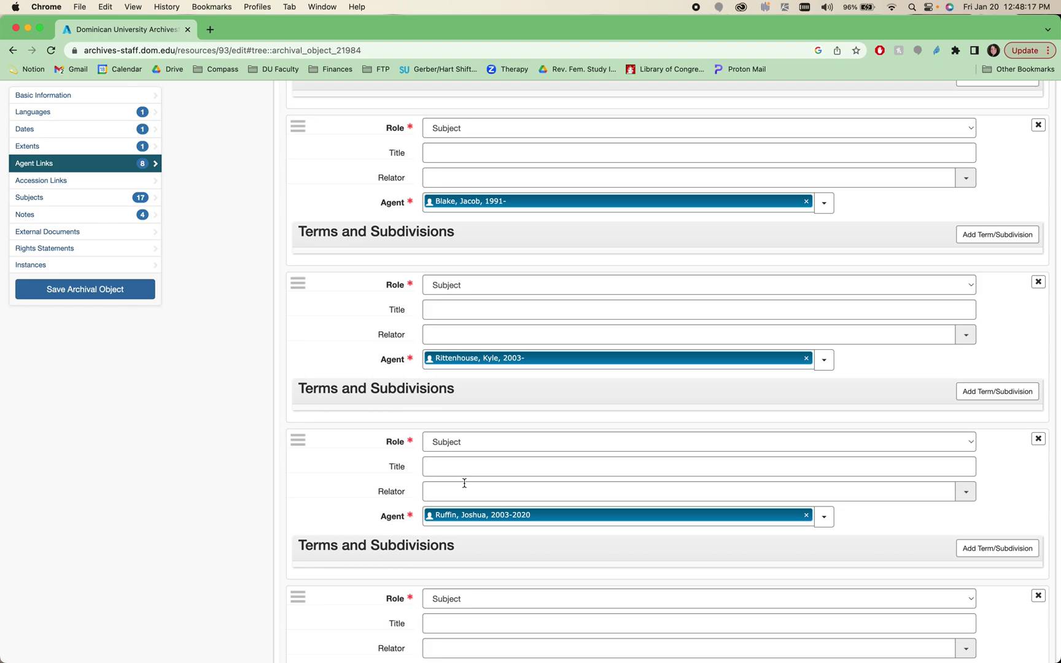
scroll(502, 367, down, 3)
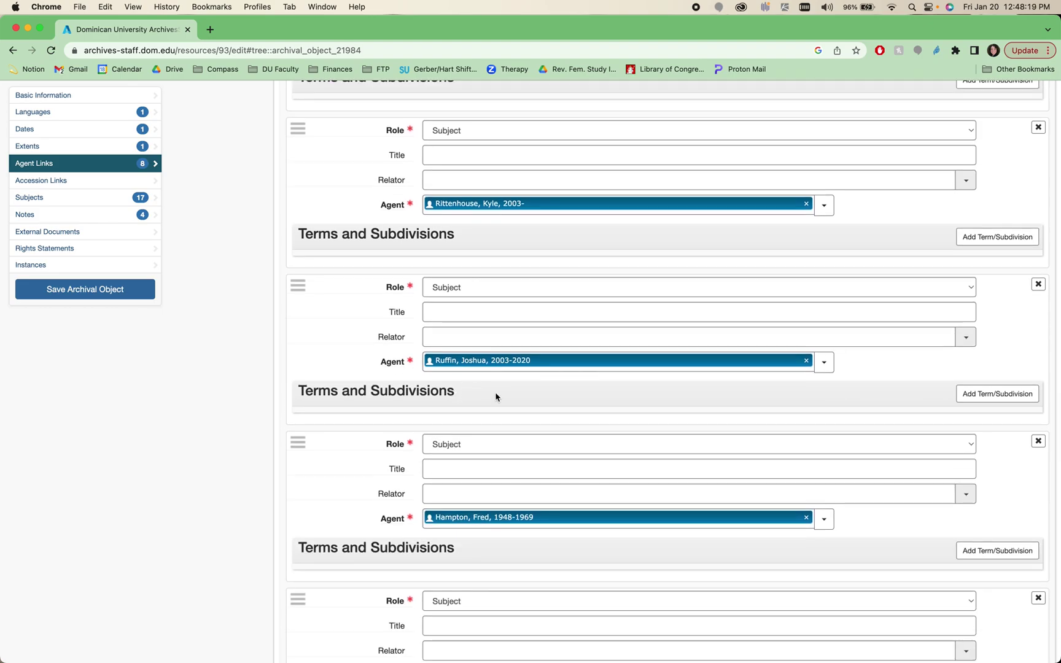
scroll(493, 510, down, 4)
scroll(493, 509, down, 1)
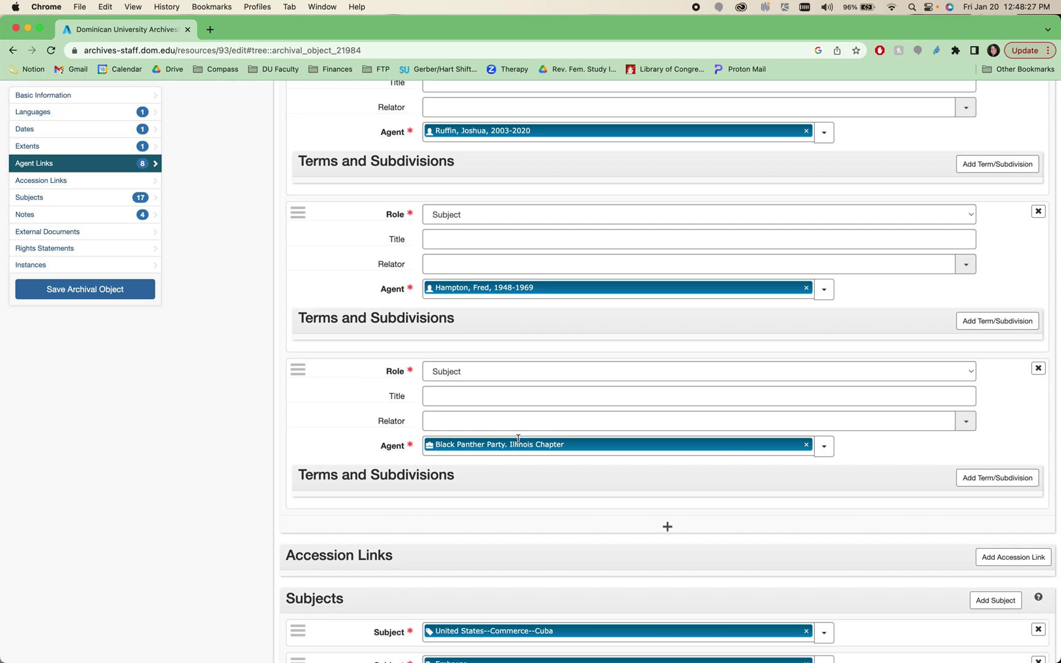
scroll(428, 418, up, 3)
scroll(428, 418, up, 3)
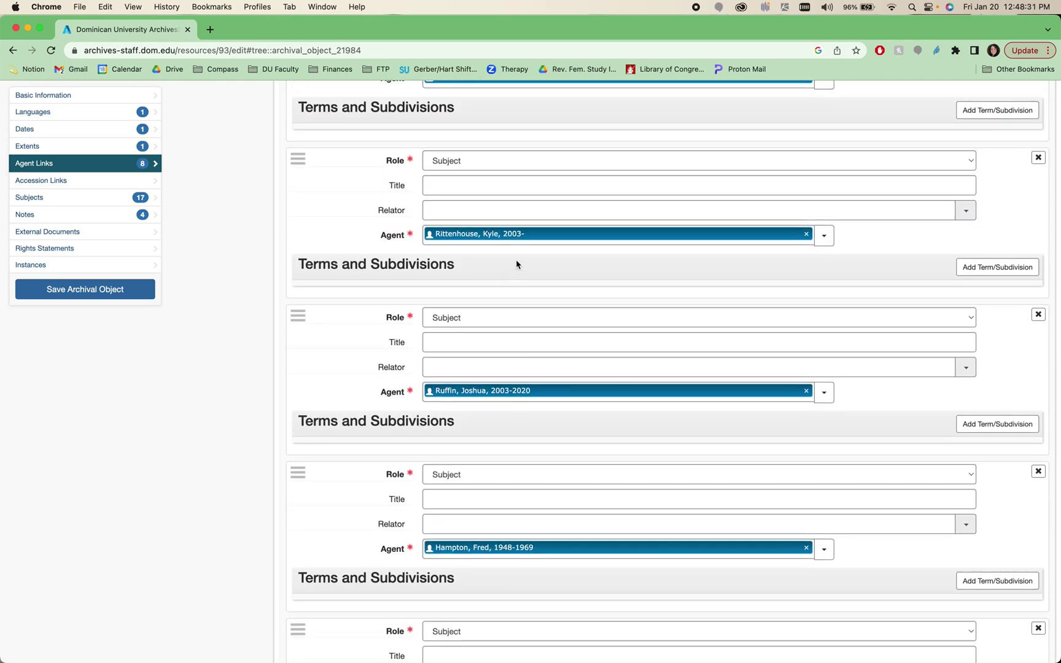
scroll(515, 264, up, 4)
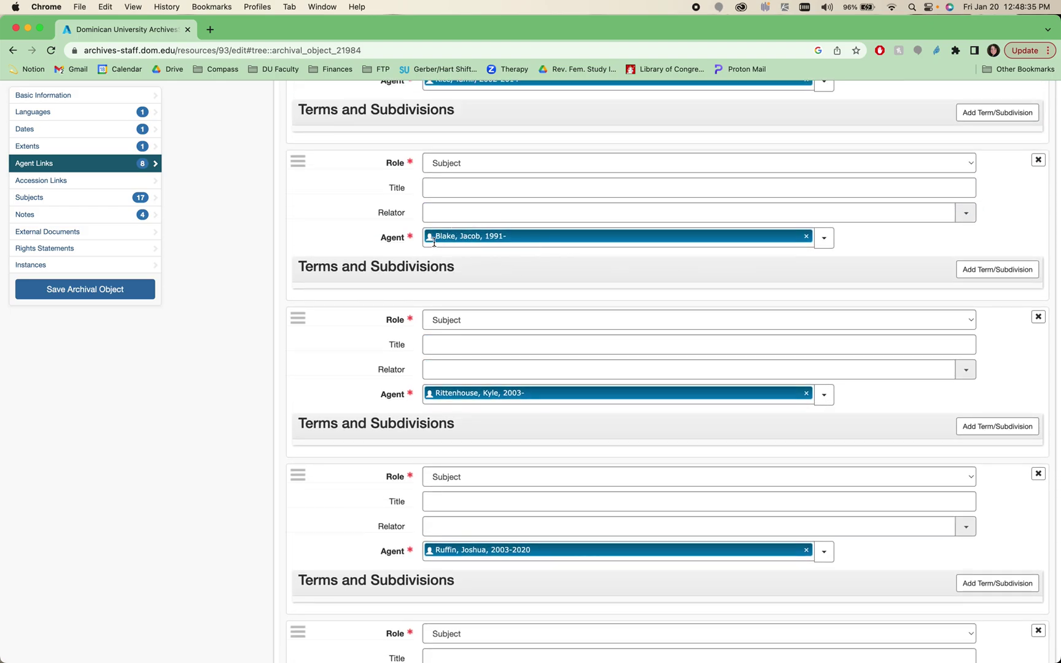
scroll(434, 243, up, 4)
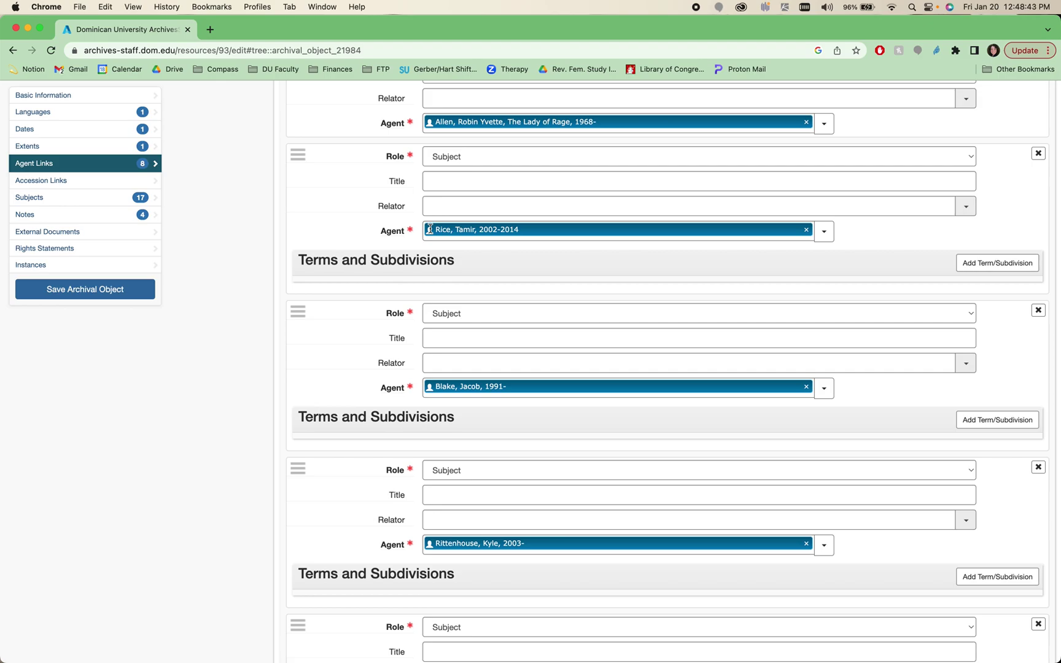
scroll(429, 229, up, 10)
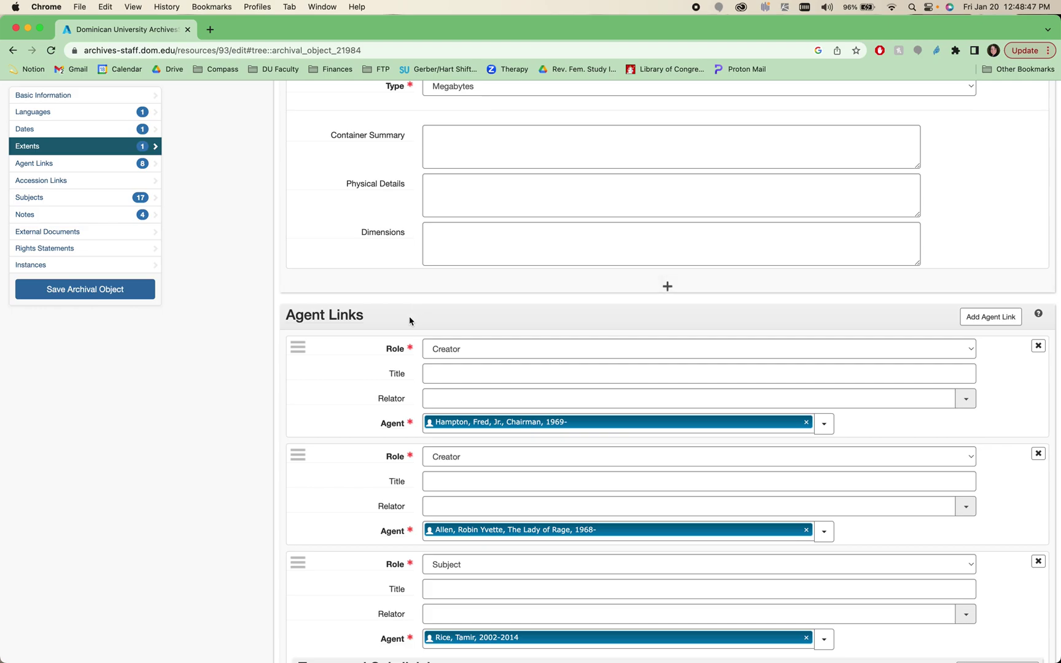
scroll(410, 320, down, 20)
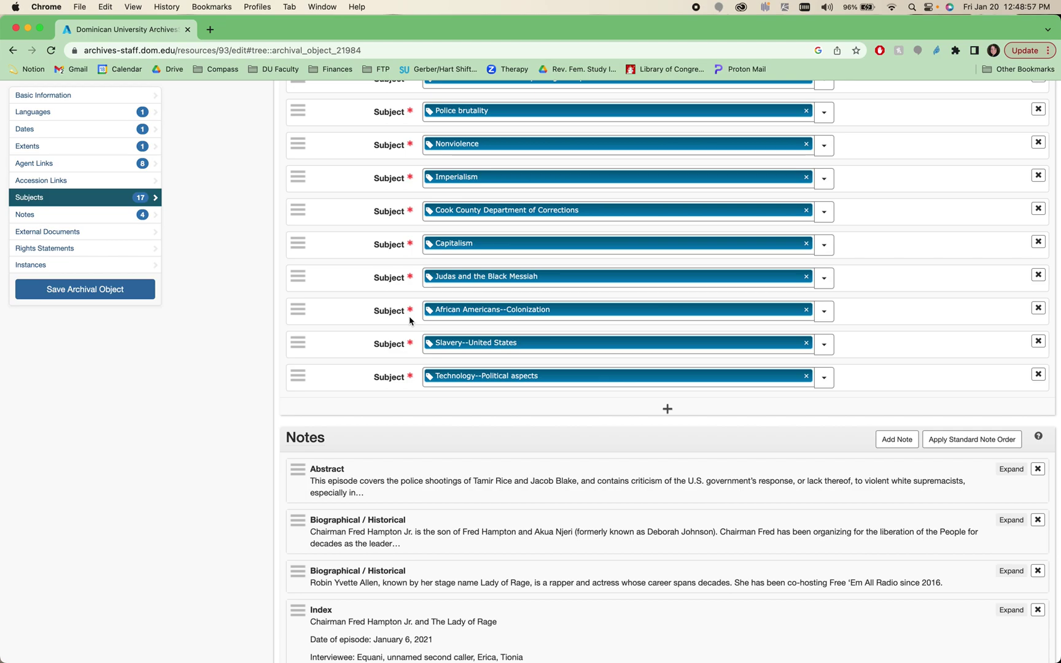
- Open the bookmarked LIS88801 Cultural Heritage/Archives Fieldwork course page in a new browser tab
scroll(409, 319, up, 20)
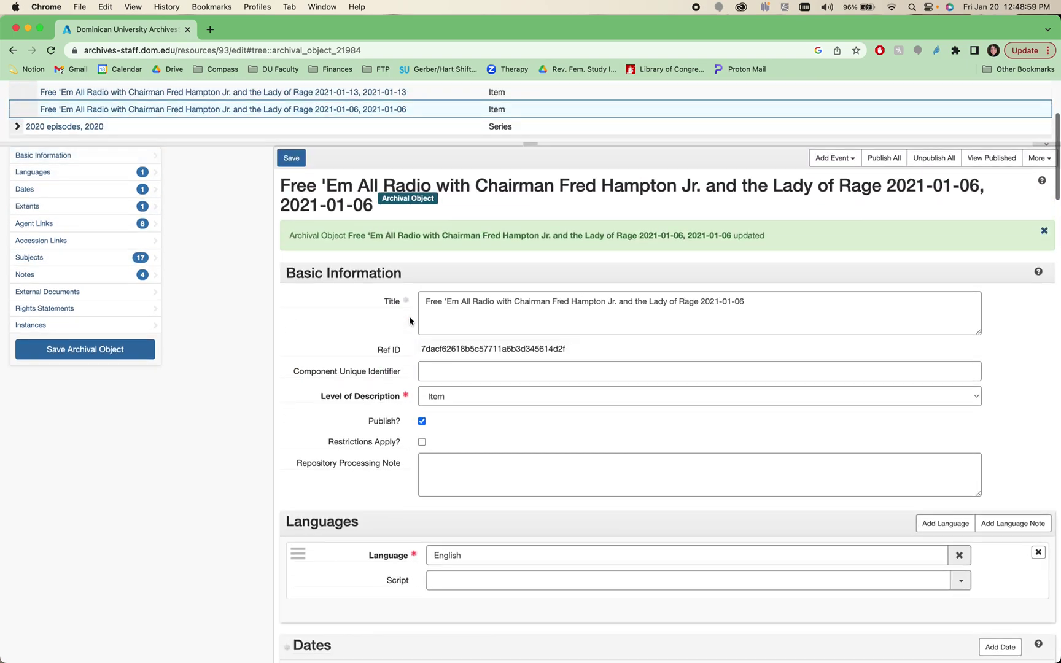
scroll(410, 320, up, 5)
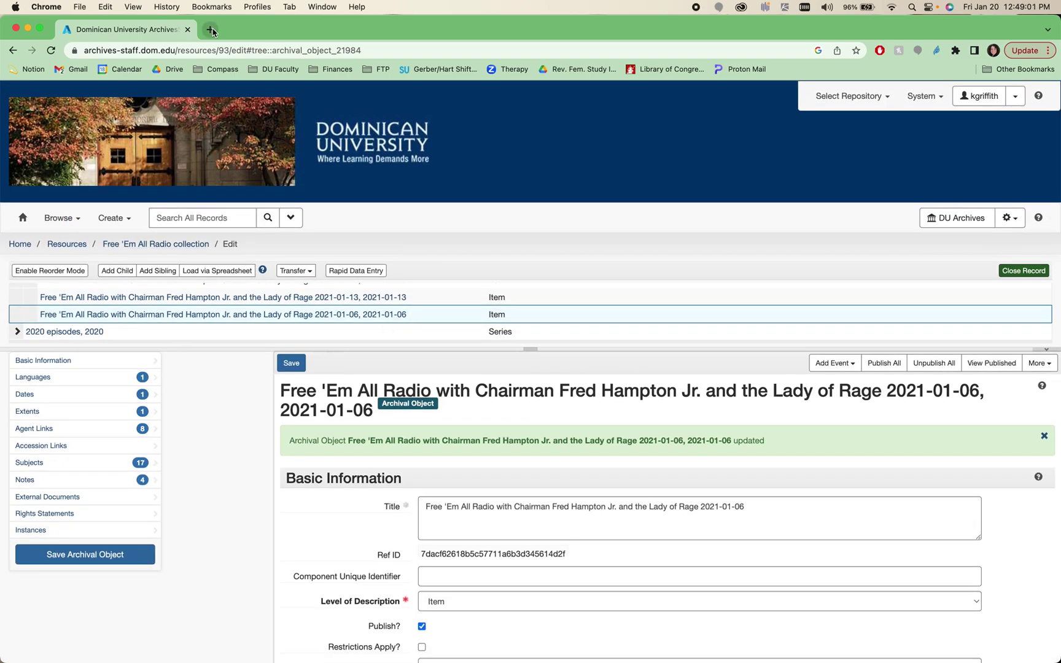
click(213, 31)
click(215, 74)
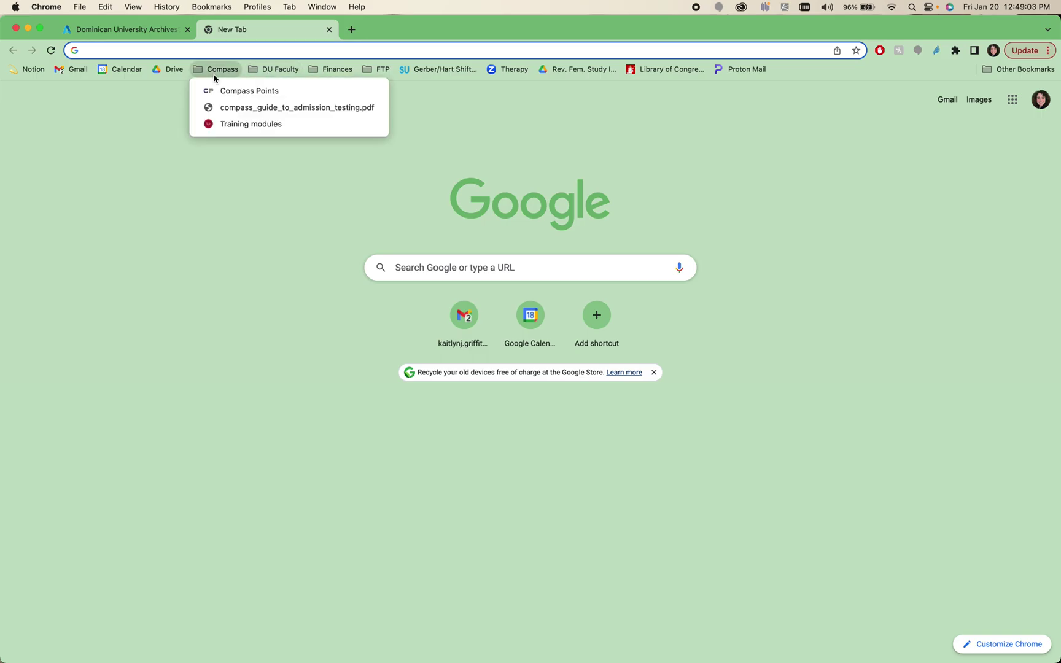
mouse_move(275, 75)
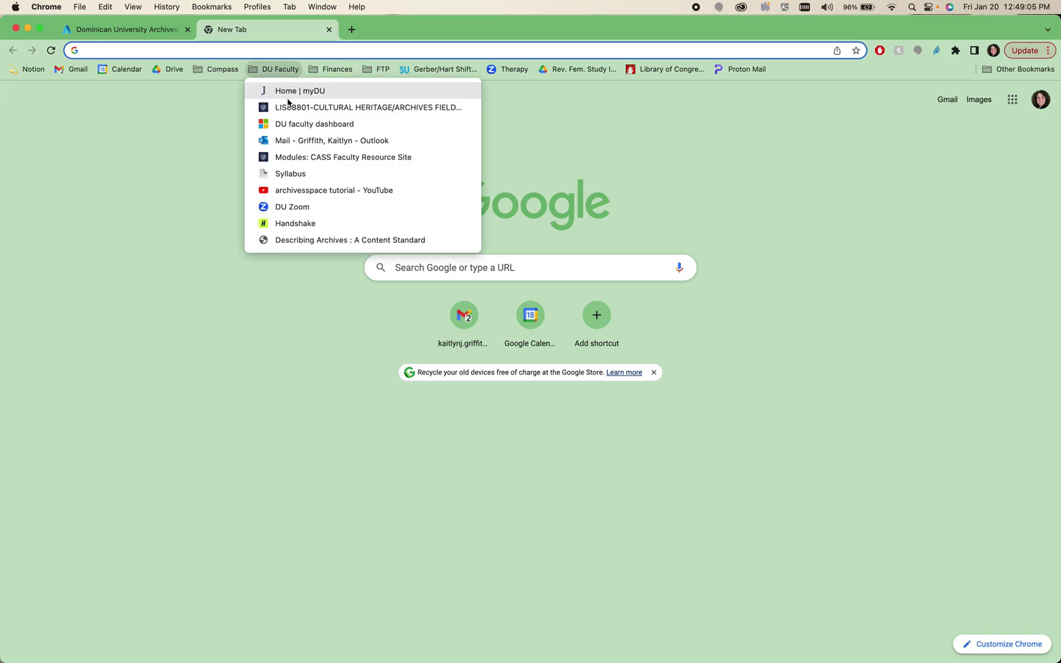
click(288, 106)
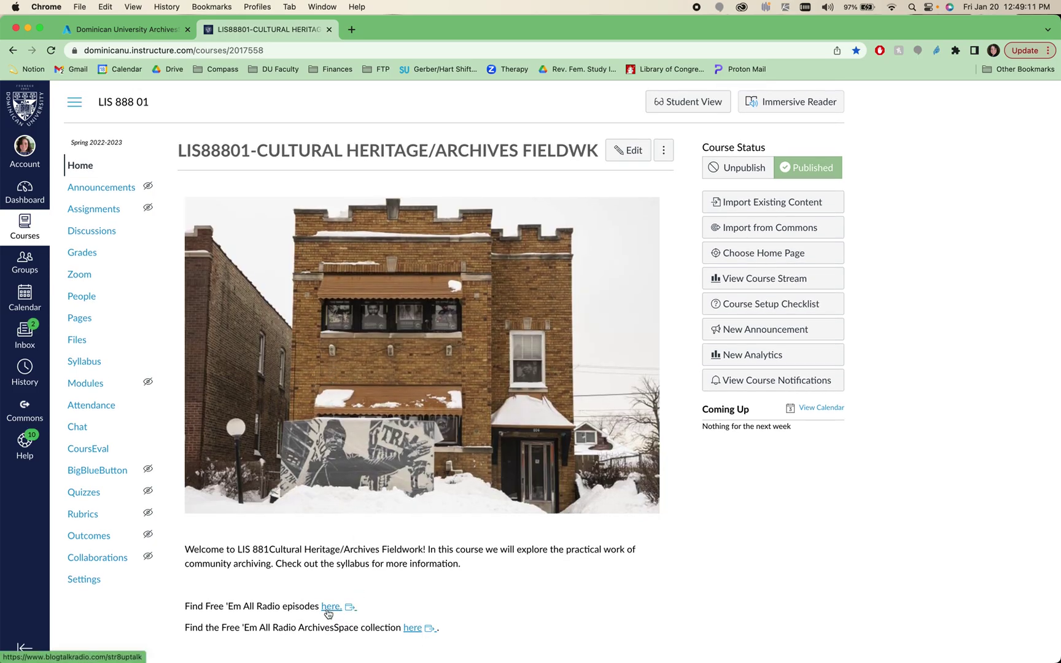
- Open the Free 'Em All Radio episodes link from the course page and look through the on-demand episodes on BlogTalkRadio
click(327, 607)
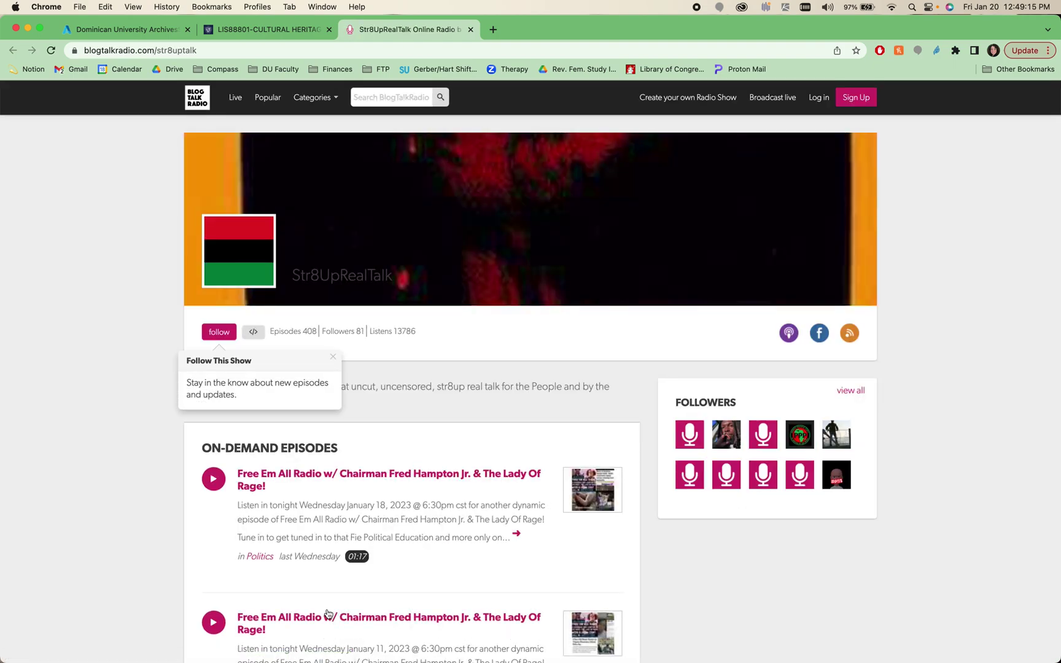
scroll(328, 613, down, 7)
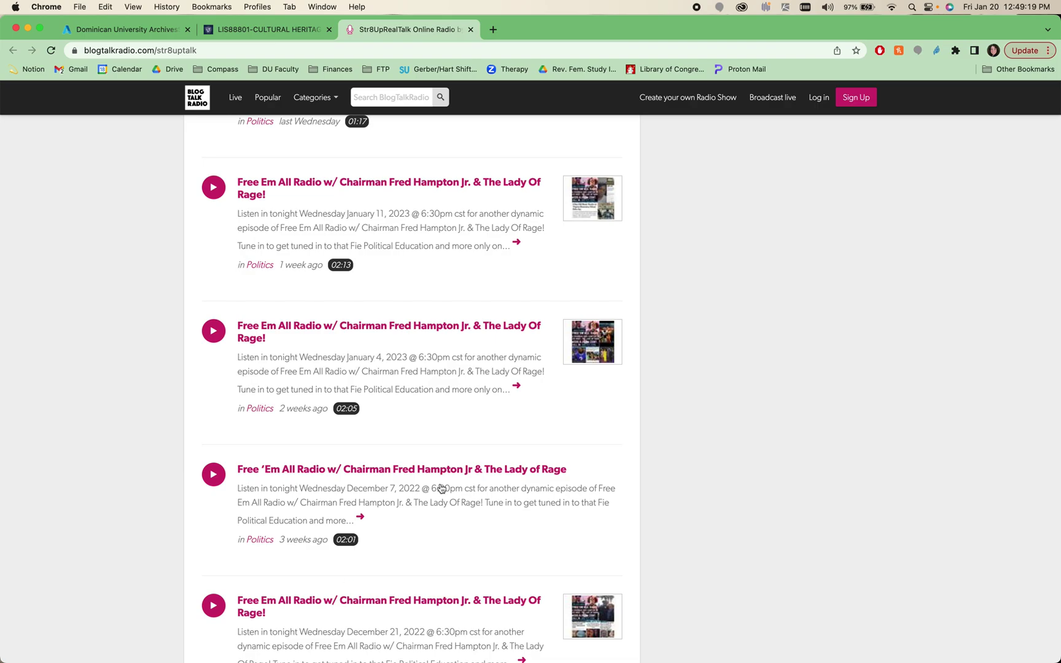
scroll(757, 535, down, 7)
scroll(758, 536, down, 1)
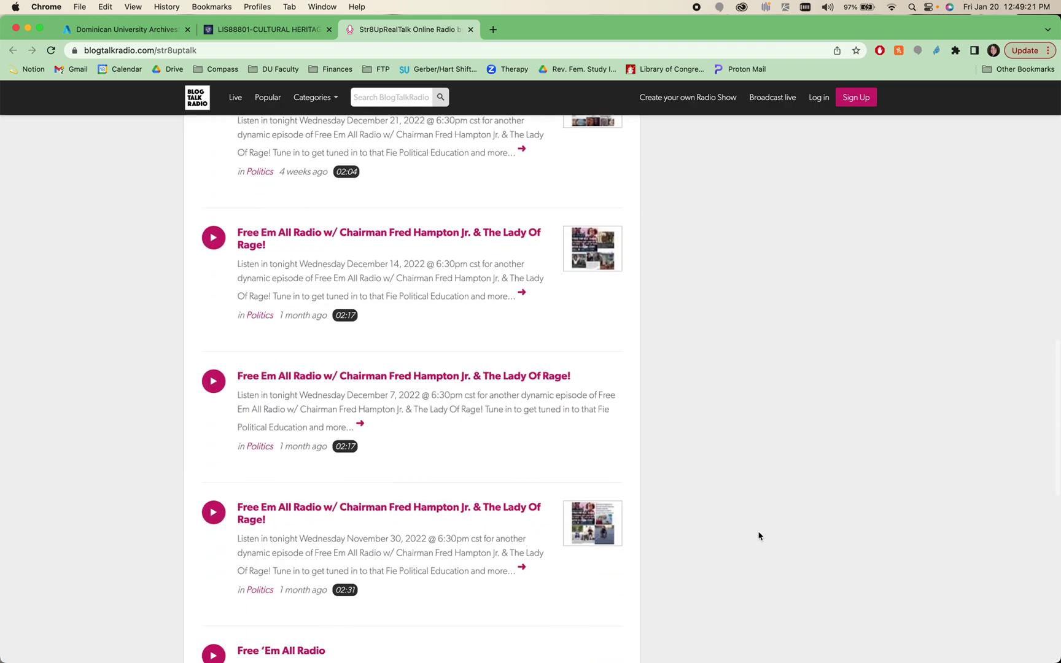
scroll(759, 536, down, 1)
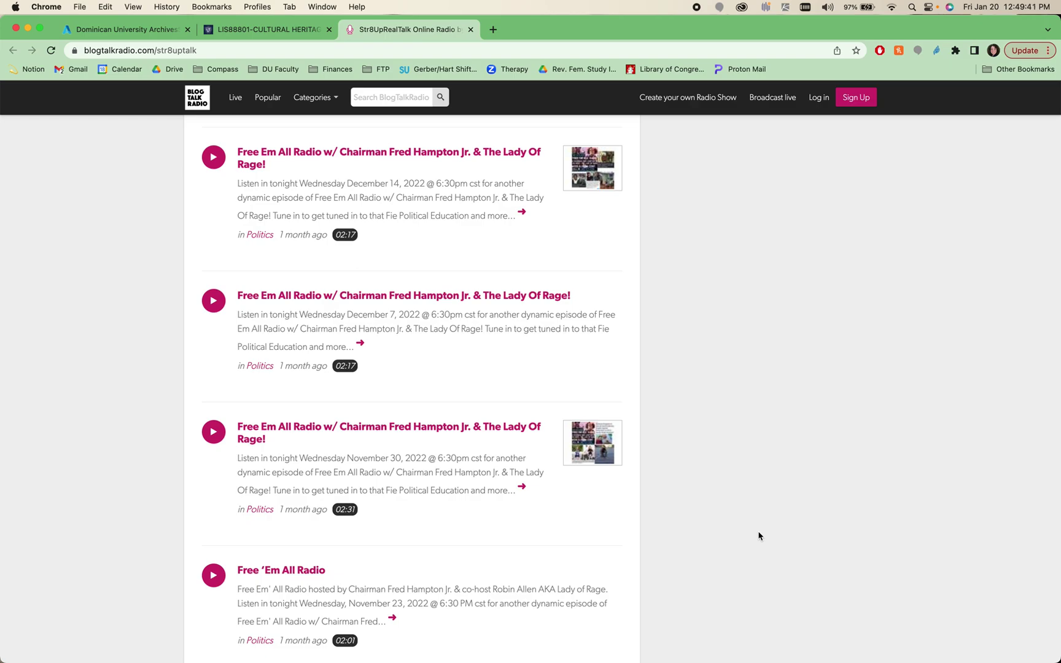
- Switch back to the ArchivesSpace episode record and review its fields from Basic Information through Agent Links, Subjects and Notes
click(146, 31)
scroll(203, 493, down, 5)
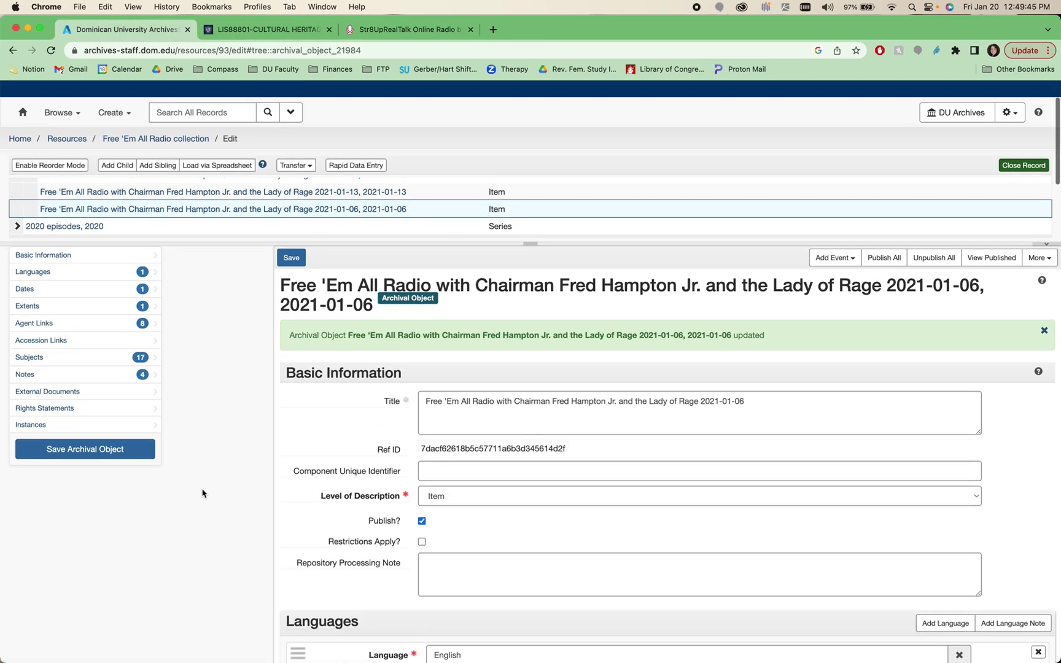
scroll(480, 412, down, 15)
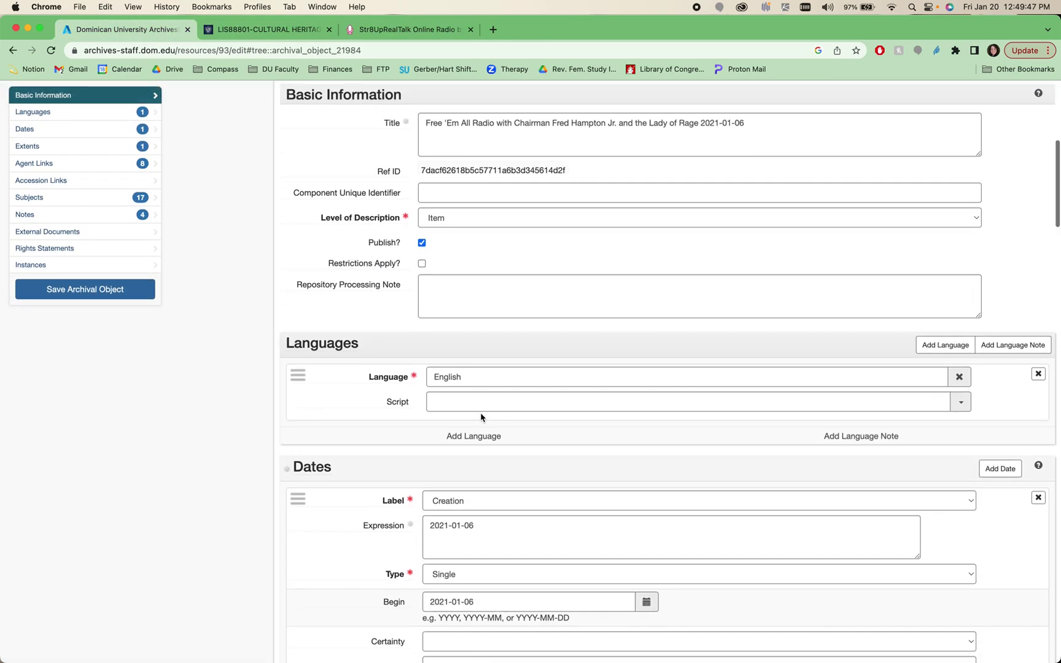
scroll(480, 413, down, 10)
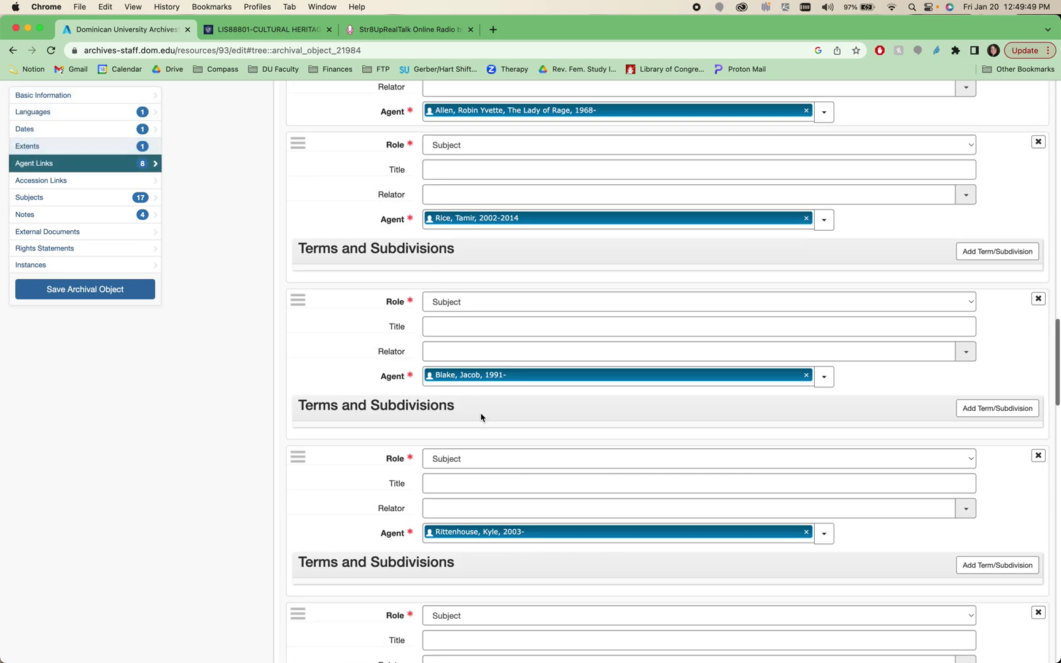
scroll(481, 414, down, 7)
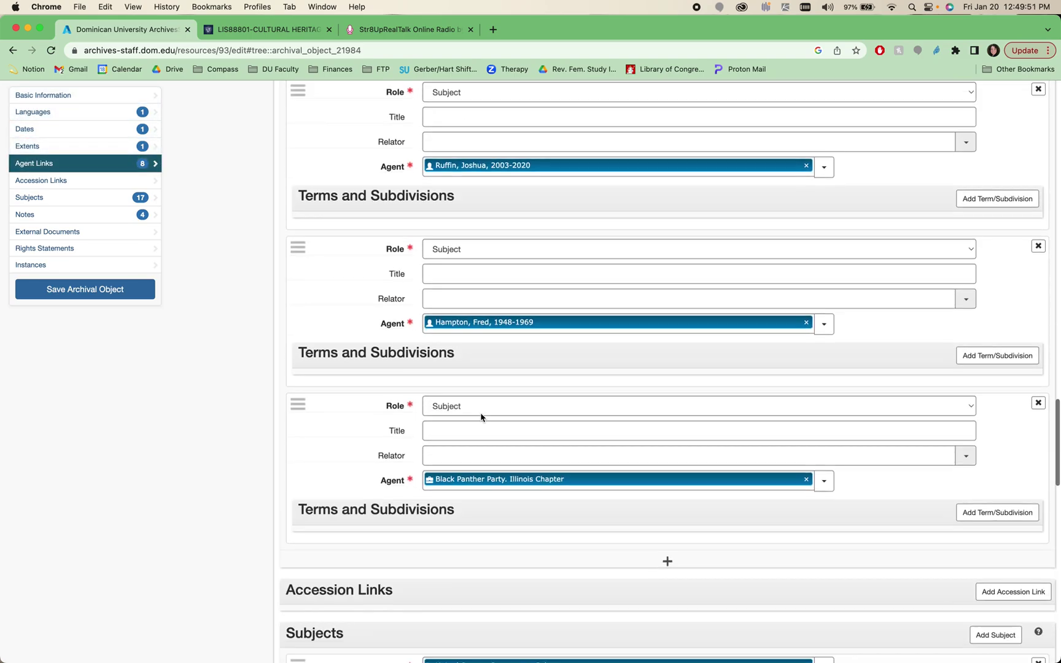
scroll(481, 416, down, 16)
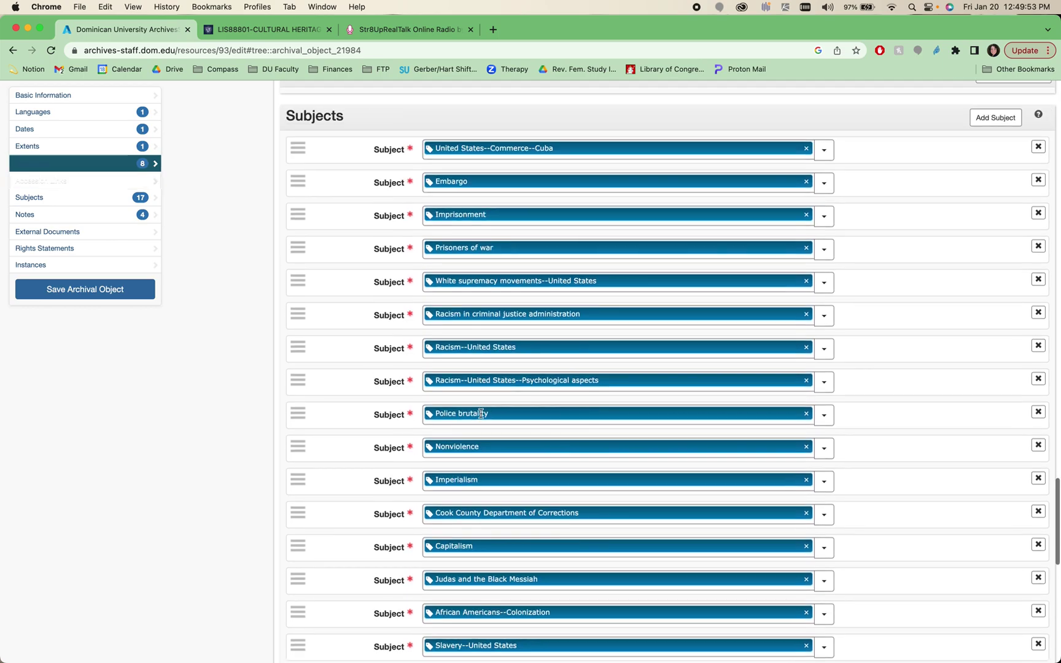
scroll(481, 413, down, 3)
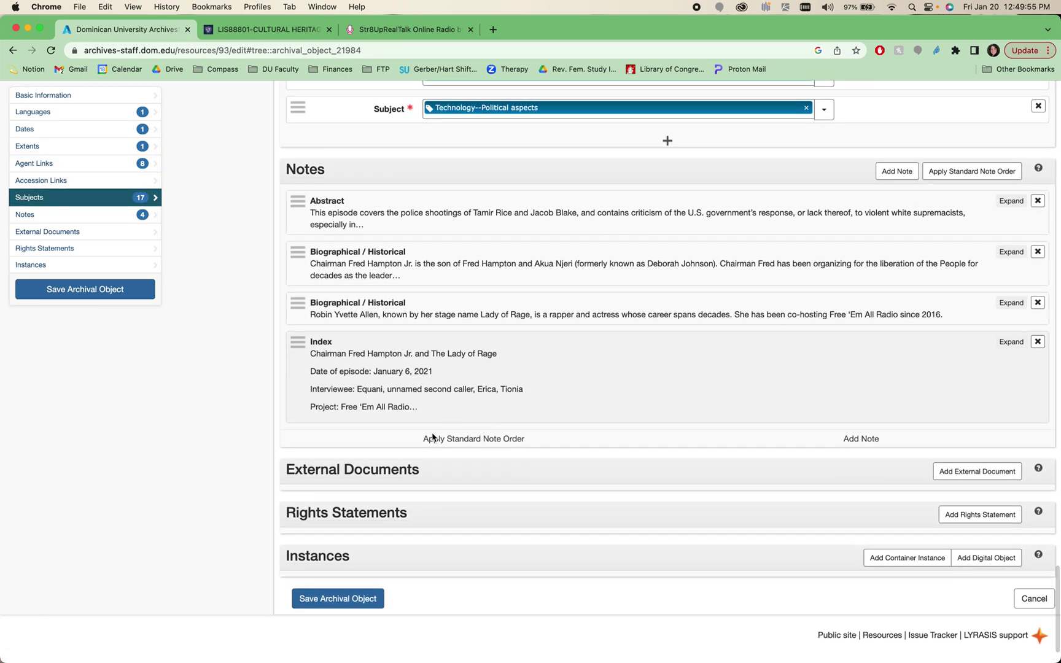
- Expand the co-host's Biographical / Historical note and examine its content along with the Index note below
click(417, 317)
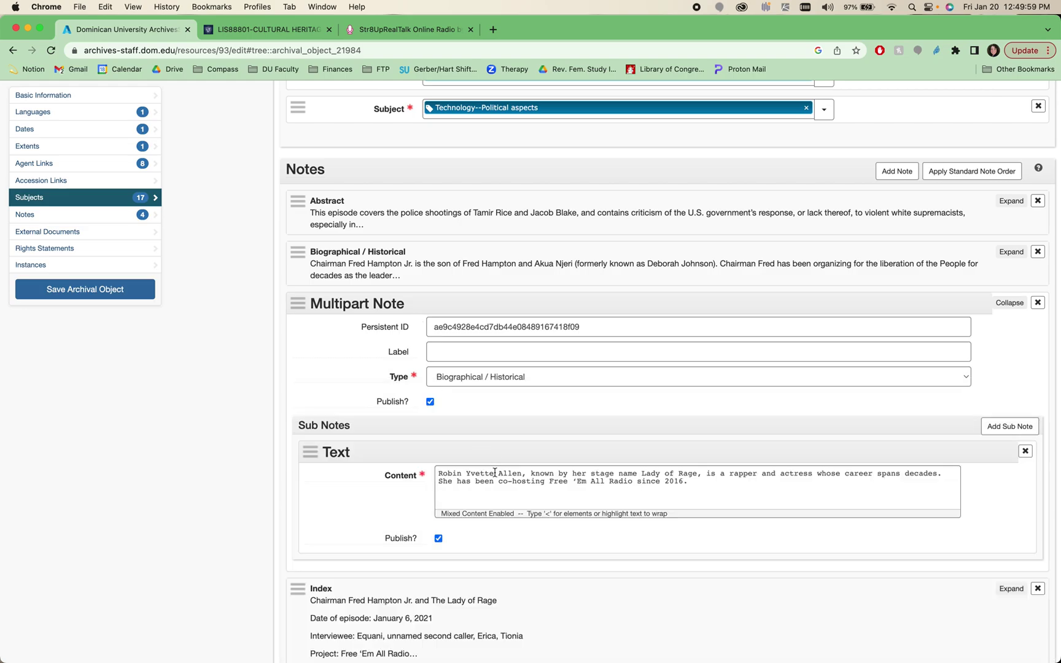
scroll(497, 488, down, 5)
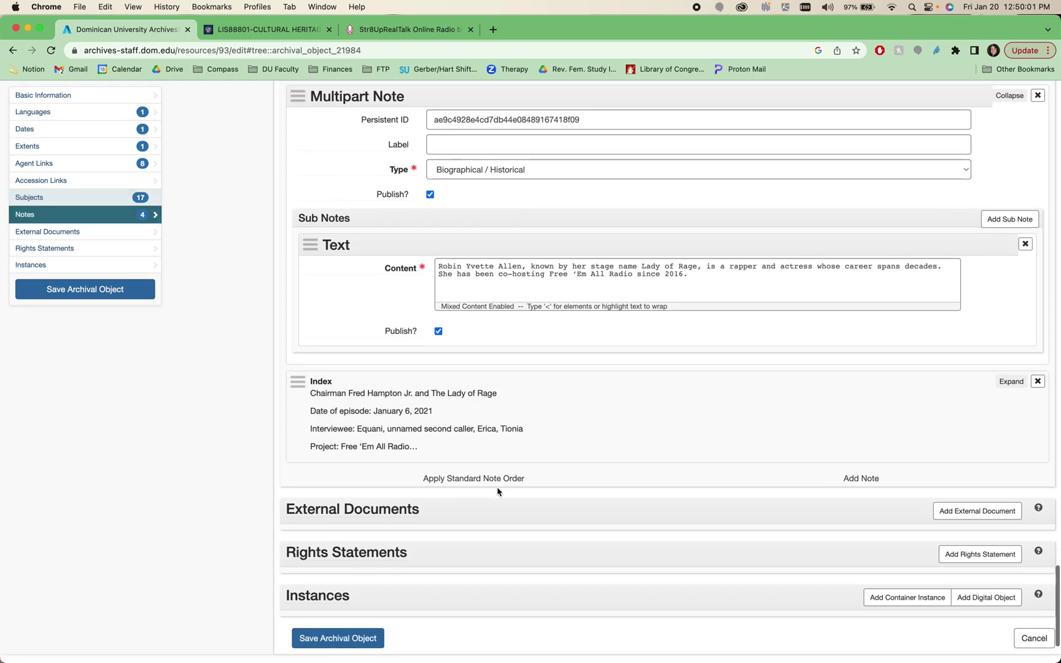
scroll(497, 488, up, 1)
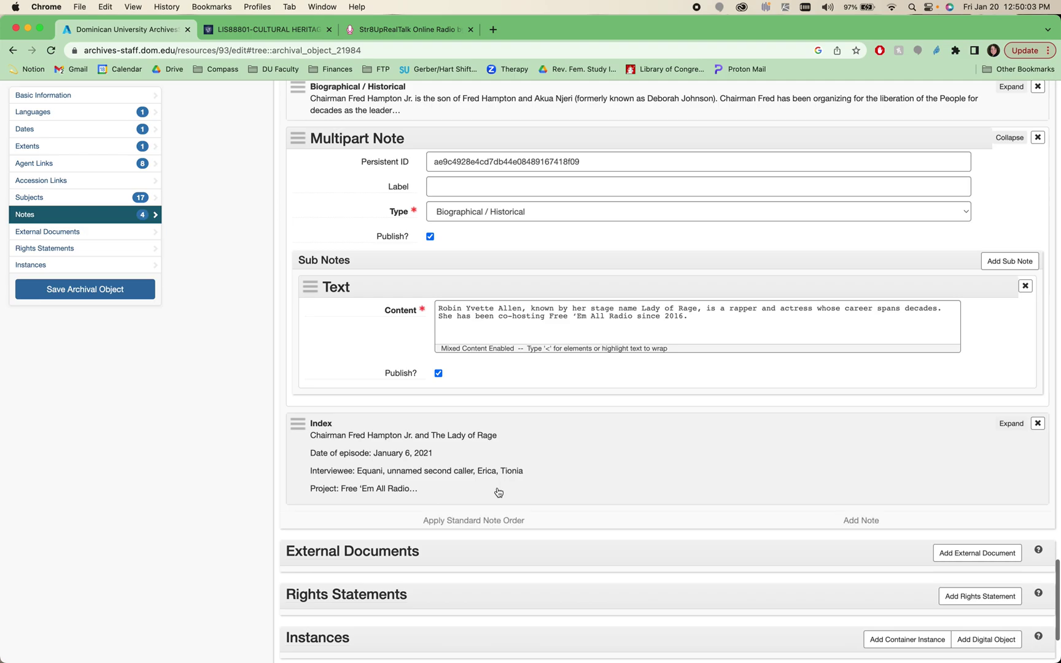